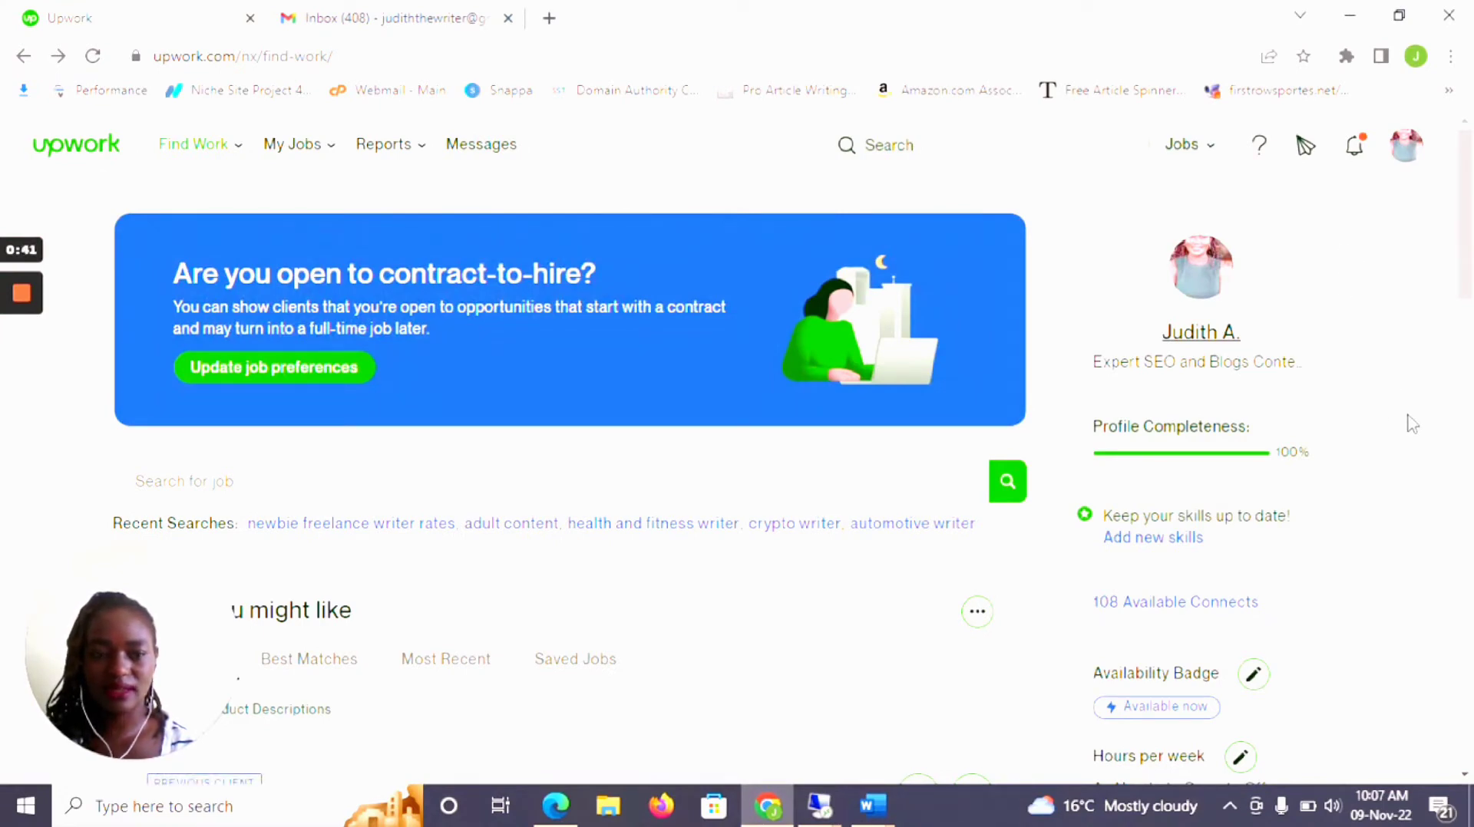
# - Look over the Find Work home page and the jobs listed in My Feed
pyautogui.scroll(-4, 1410, 423)
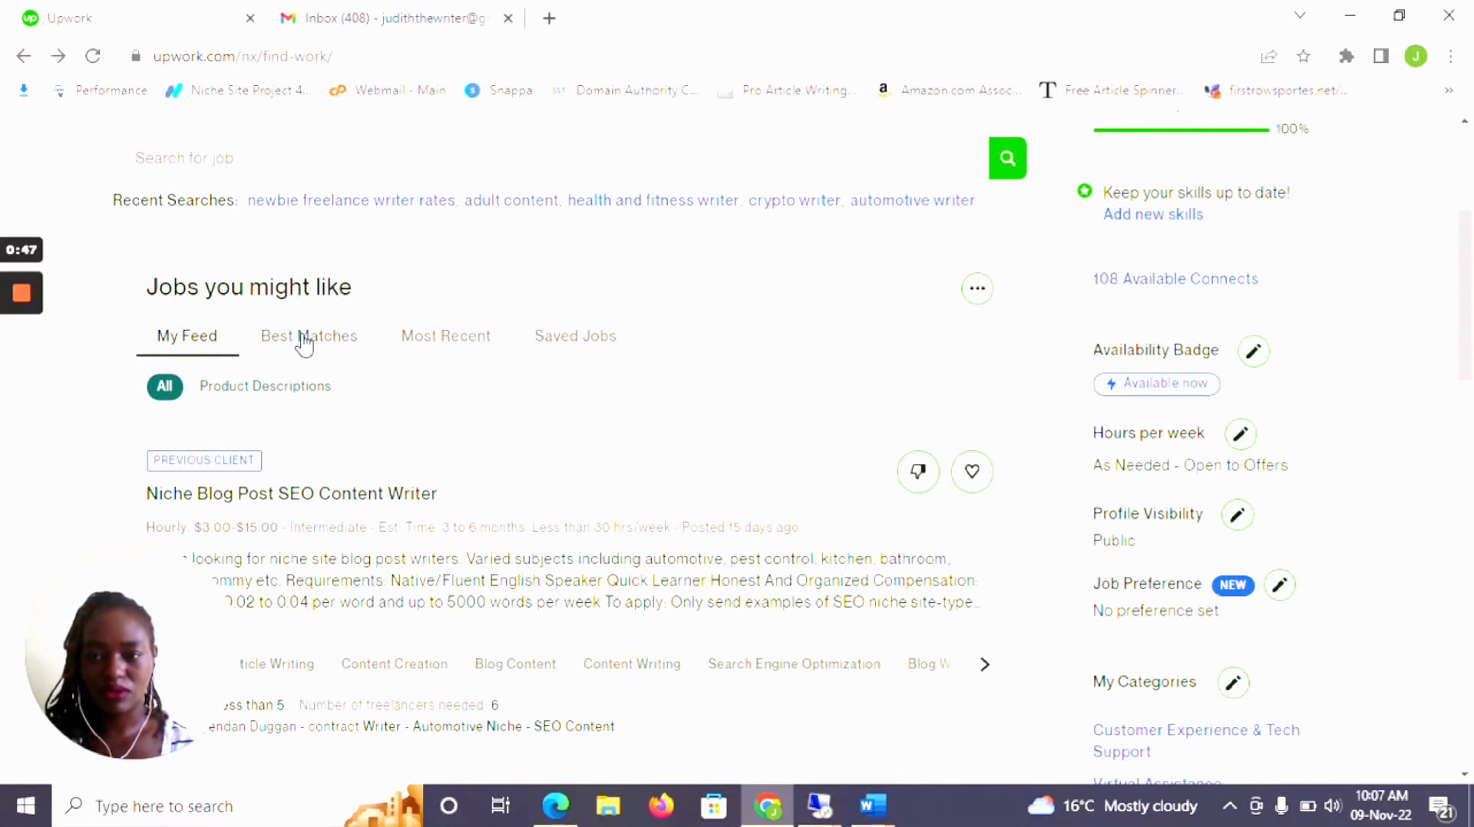
pyautogui.scroll(4, 393, 316)
pyautogui.moveTo(192, 145)
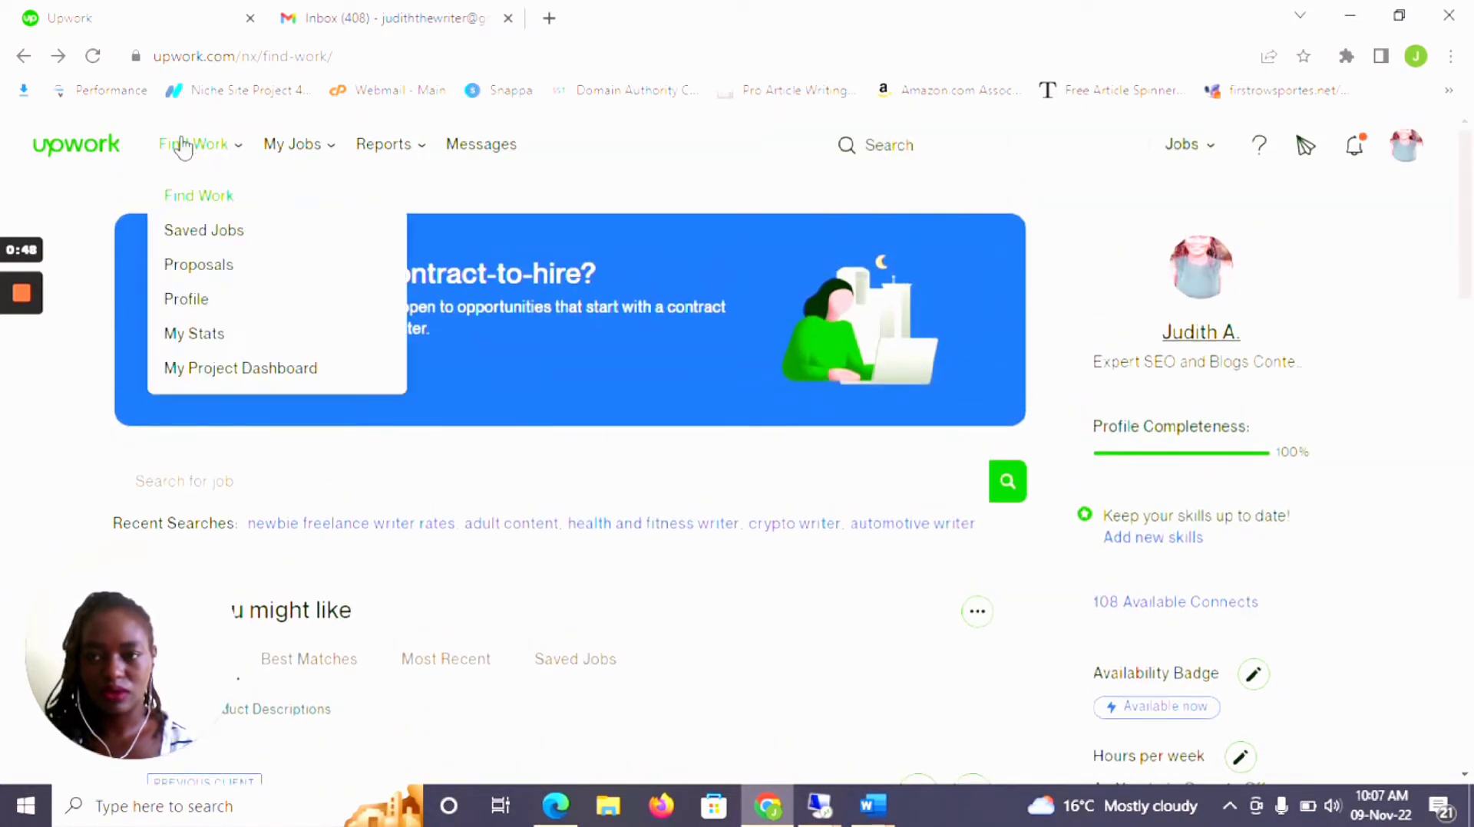
pyautogui.click(223, 267)
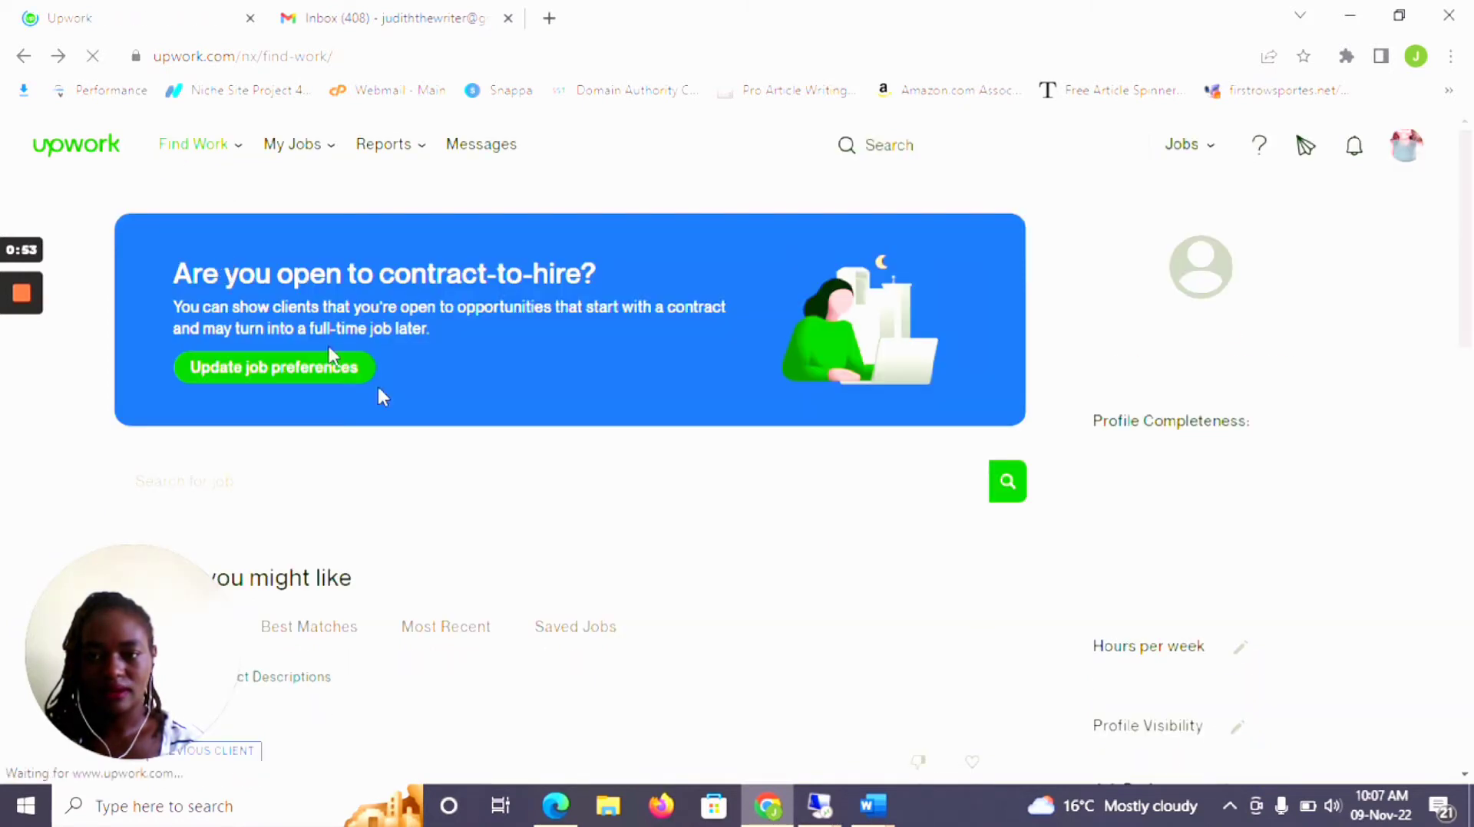
pyautogui.scroll(-3, 422, 406)
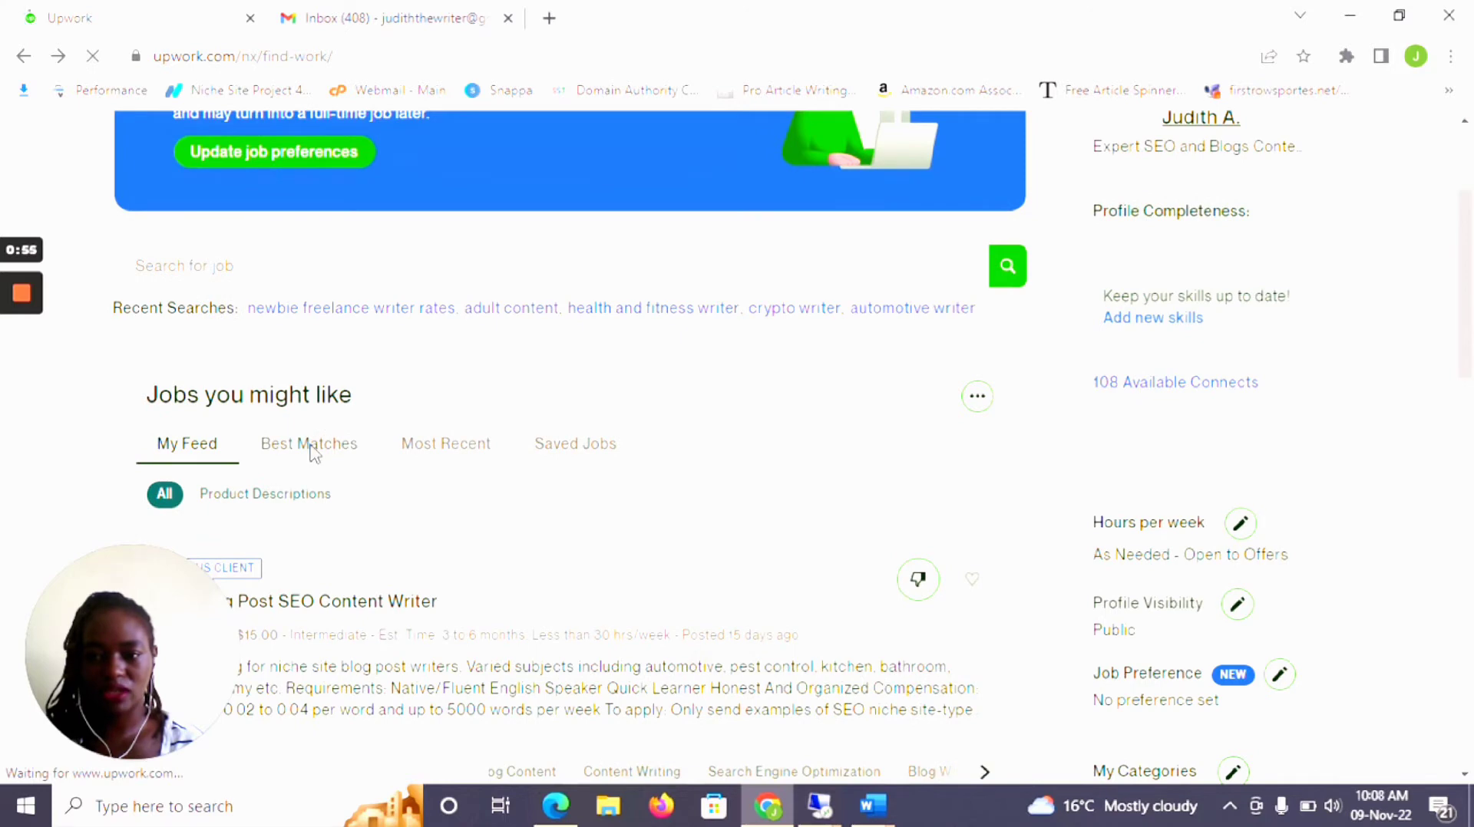
# - Show the Best Matches jobs and look through the suggested listings
pyautogui.click(311, 447)
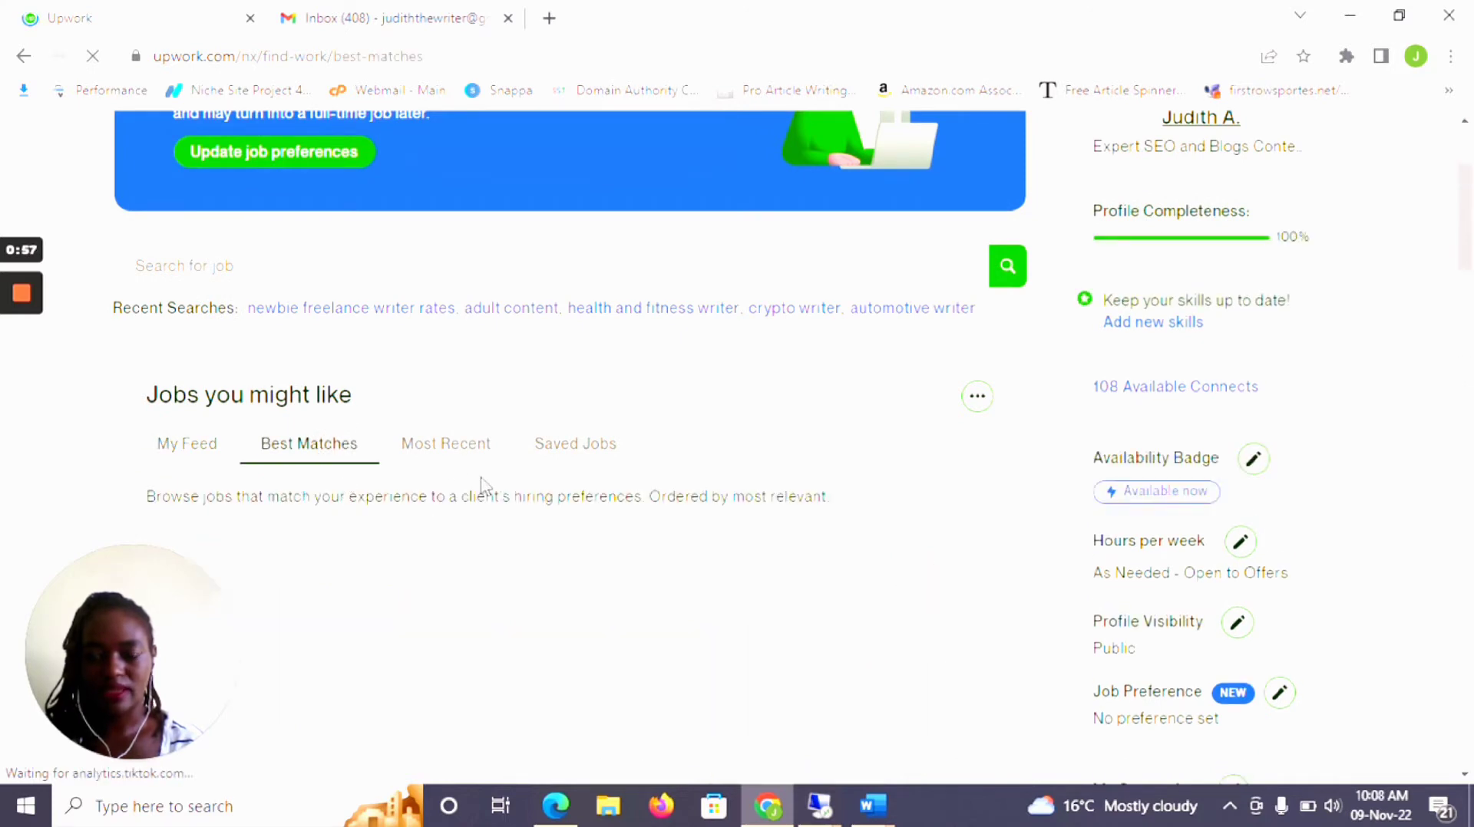
pyautogui.scroll(-3, 414, 476)
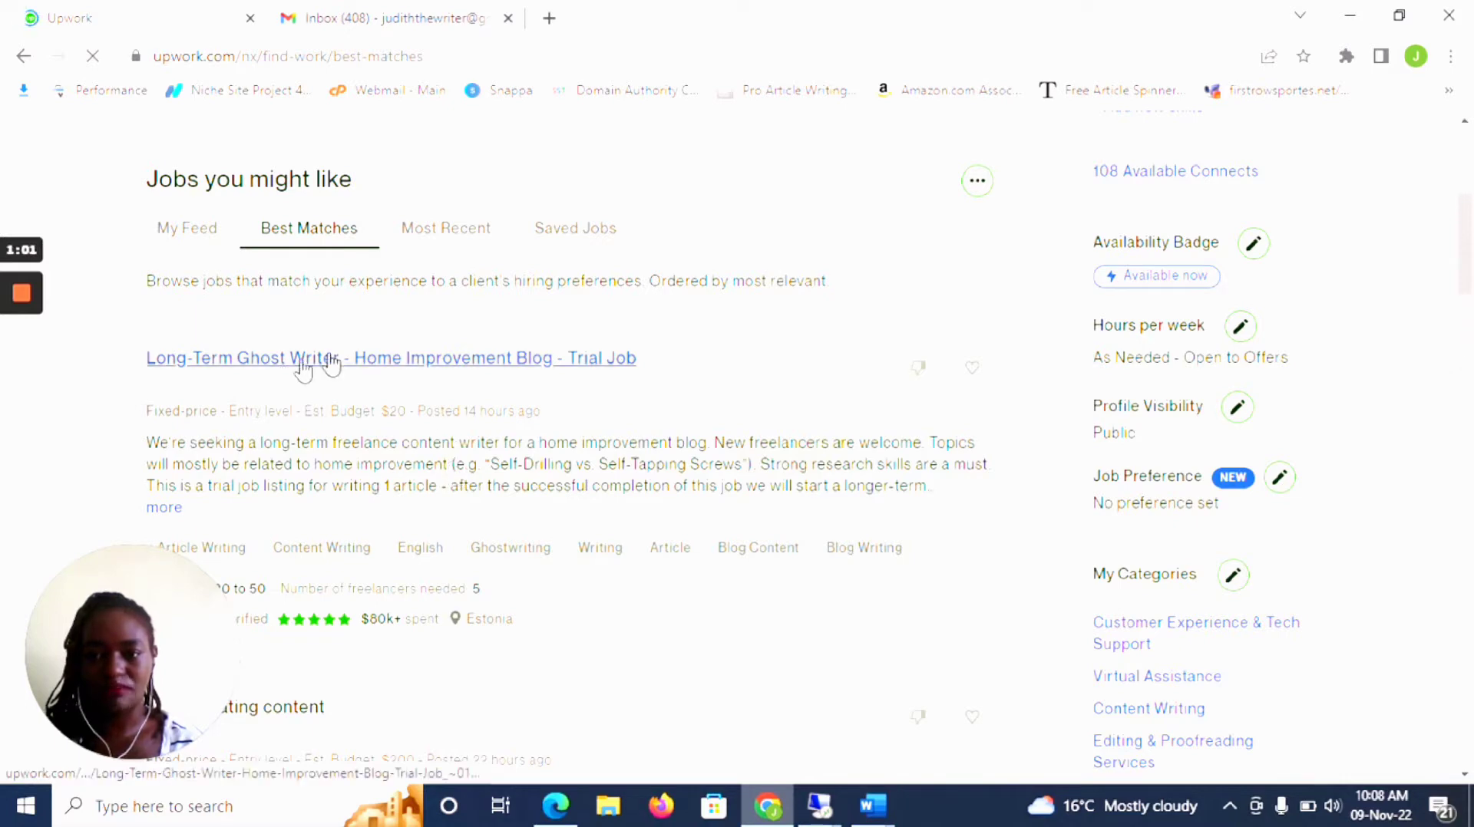
pyautogui.scroll(4, 428, 394)
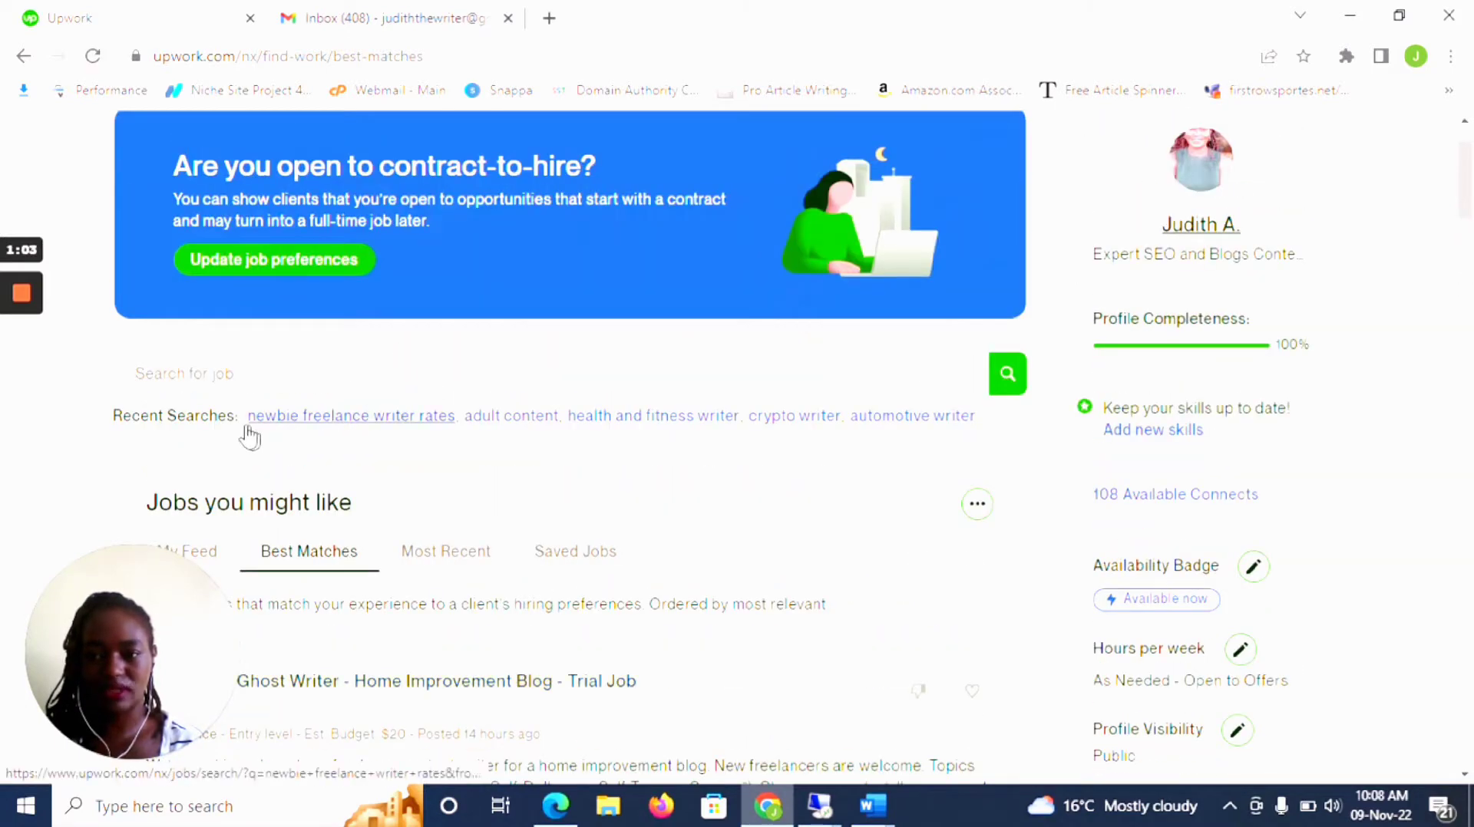
pyautogui.scroll(-3, 353, 418)
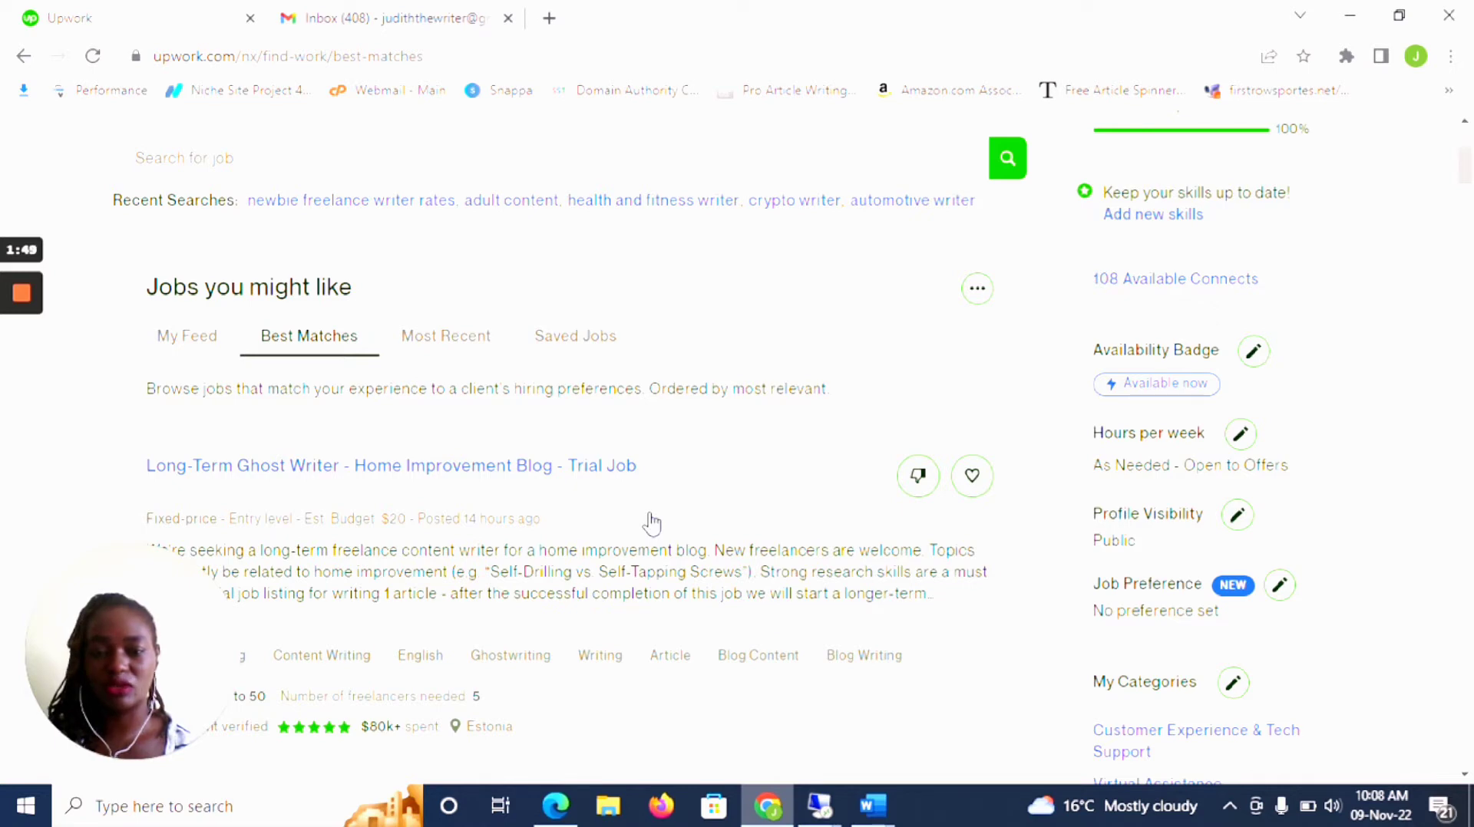
pyautogui.scroll(4, 767, 446)
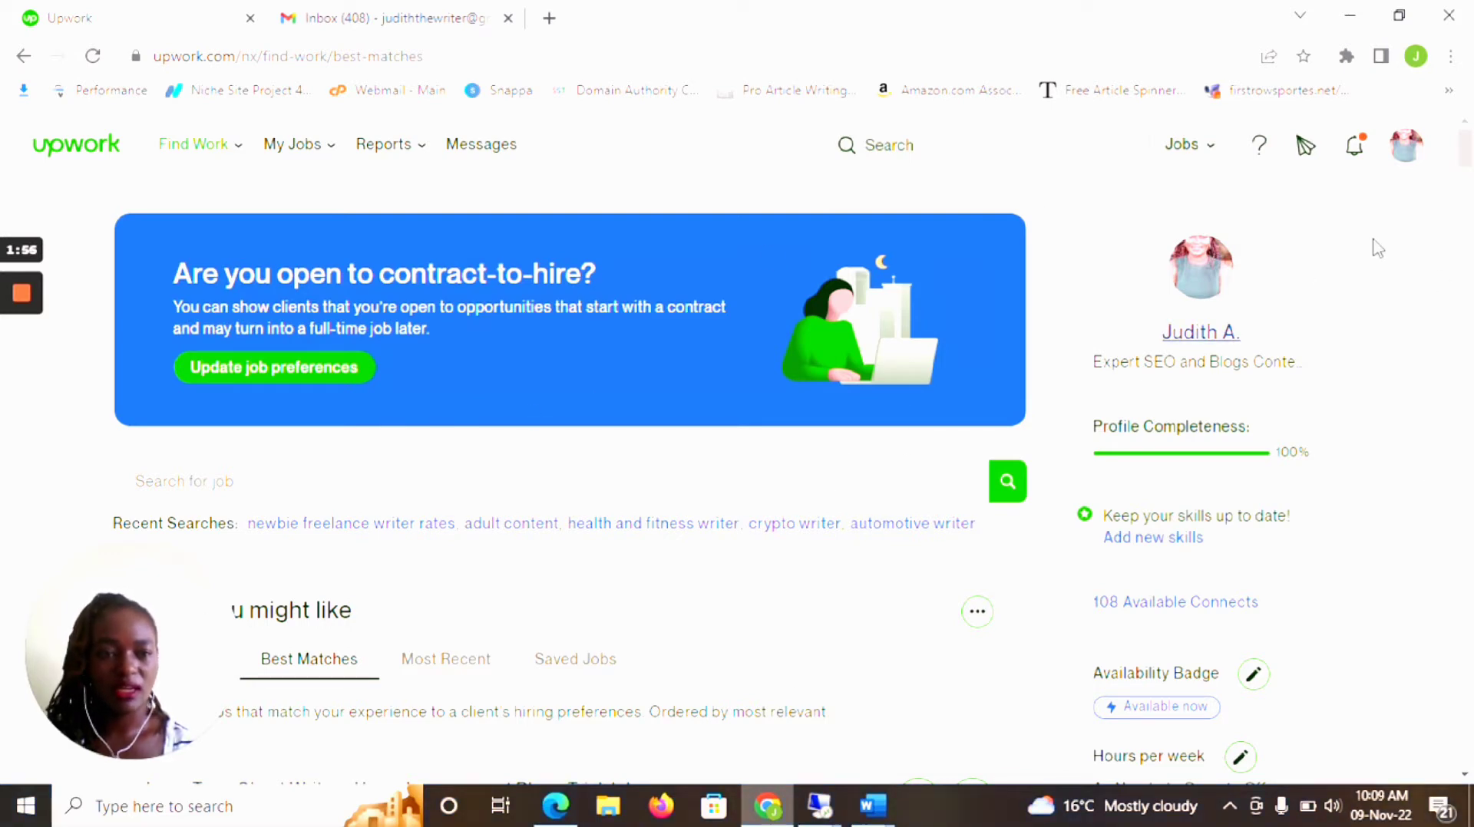
# - Open the freelancer profile and access its Profile Settings by re-entering the account password
pyautogui.click(1195, 334)
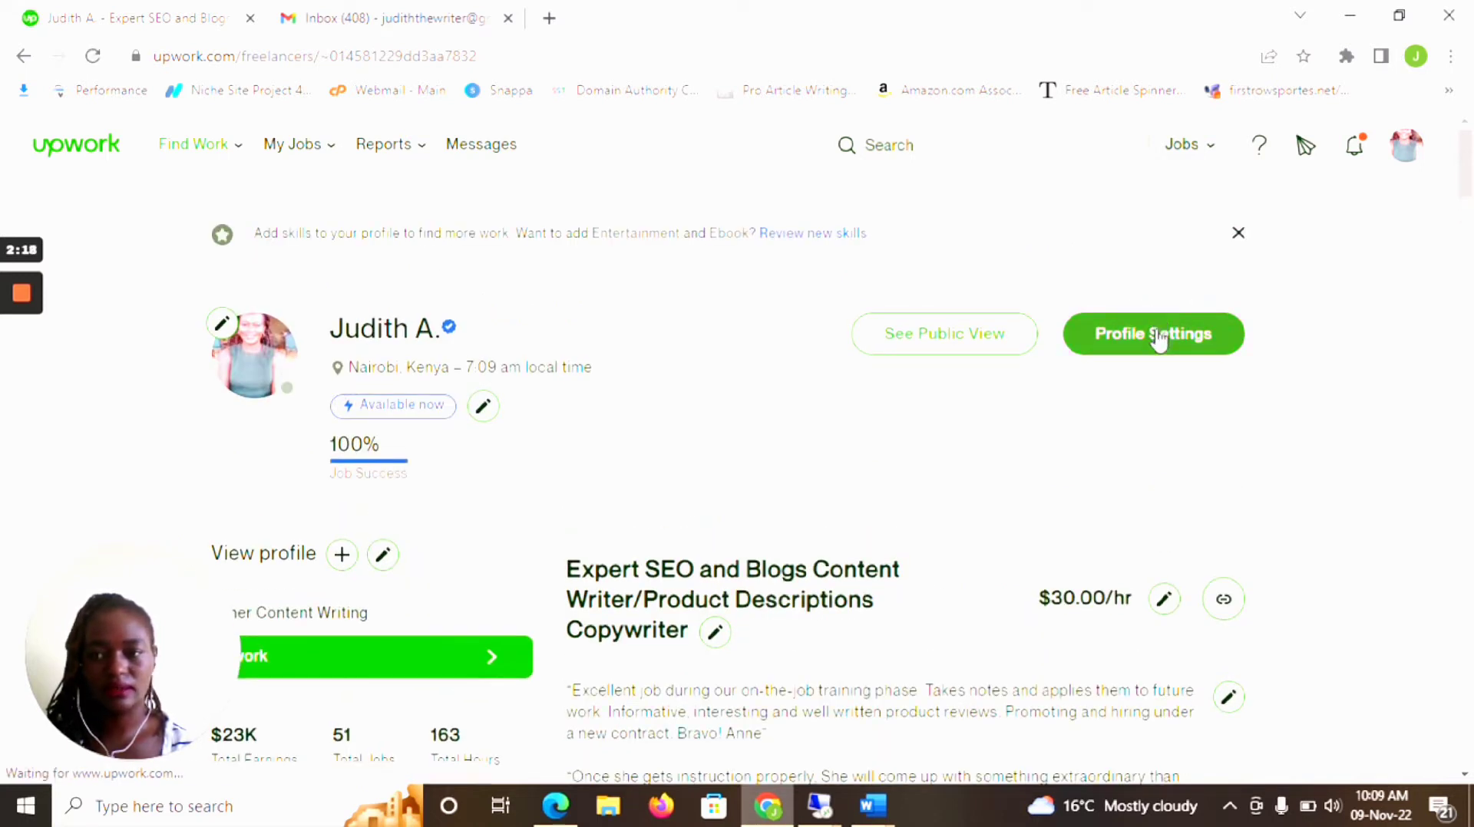
pyautogui.click(1175, 342)
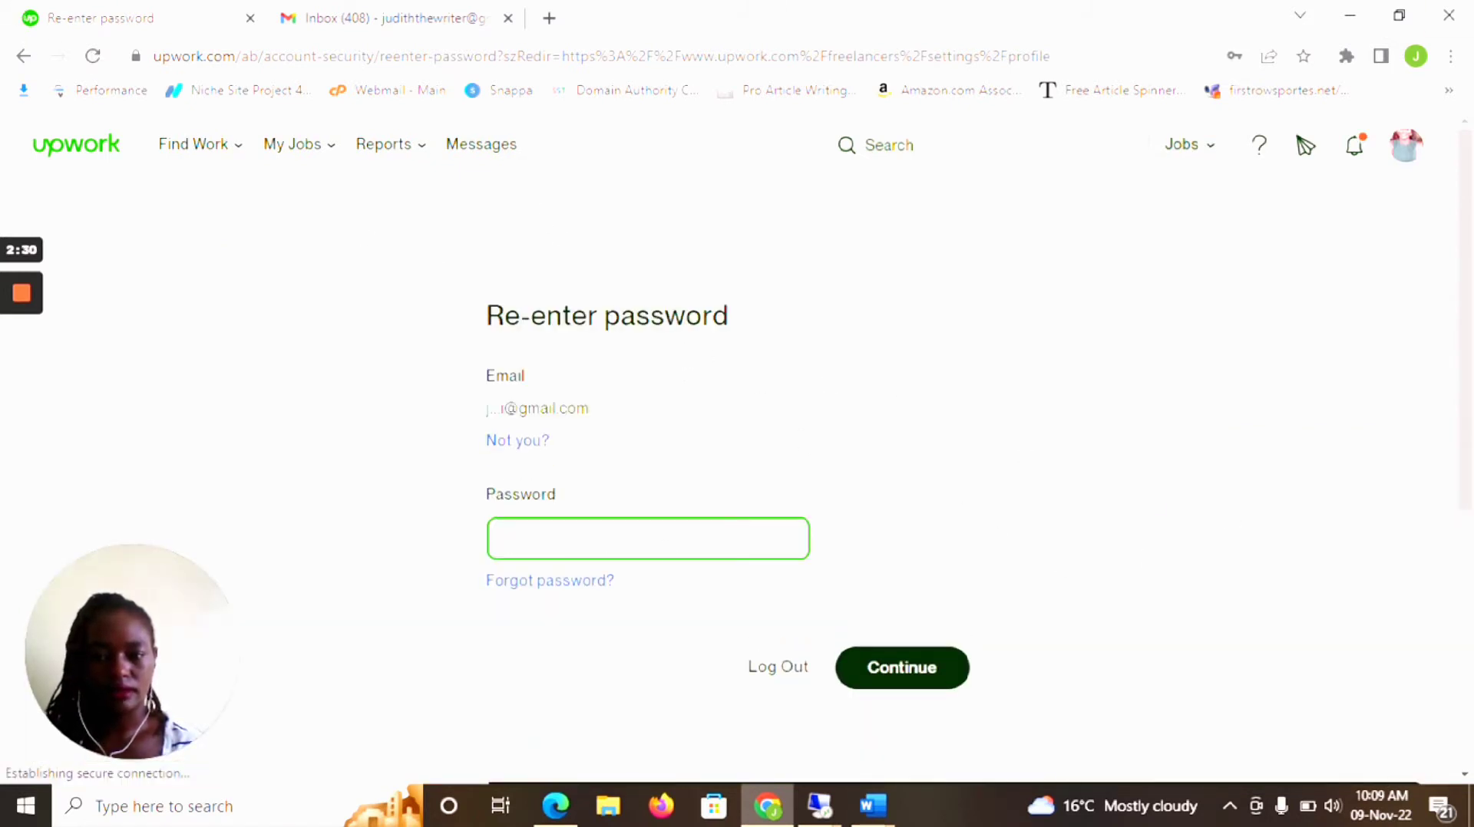
pyautogui.click(552, 539)
pyautogui.click(924, 406)
pyautogui.click(895, 669)
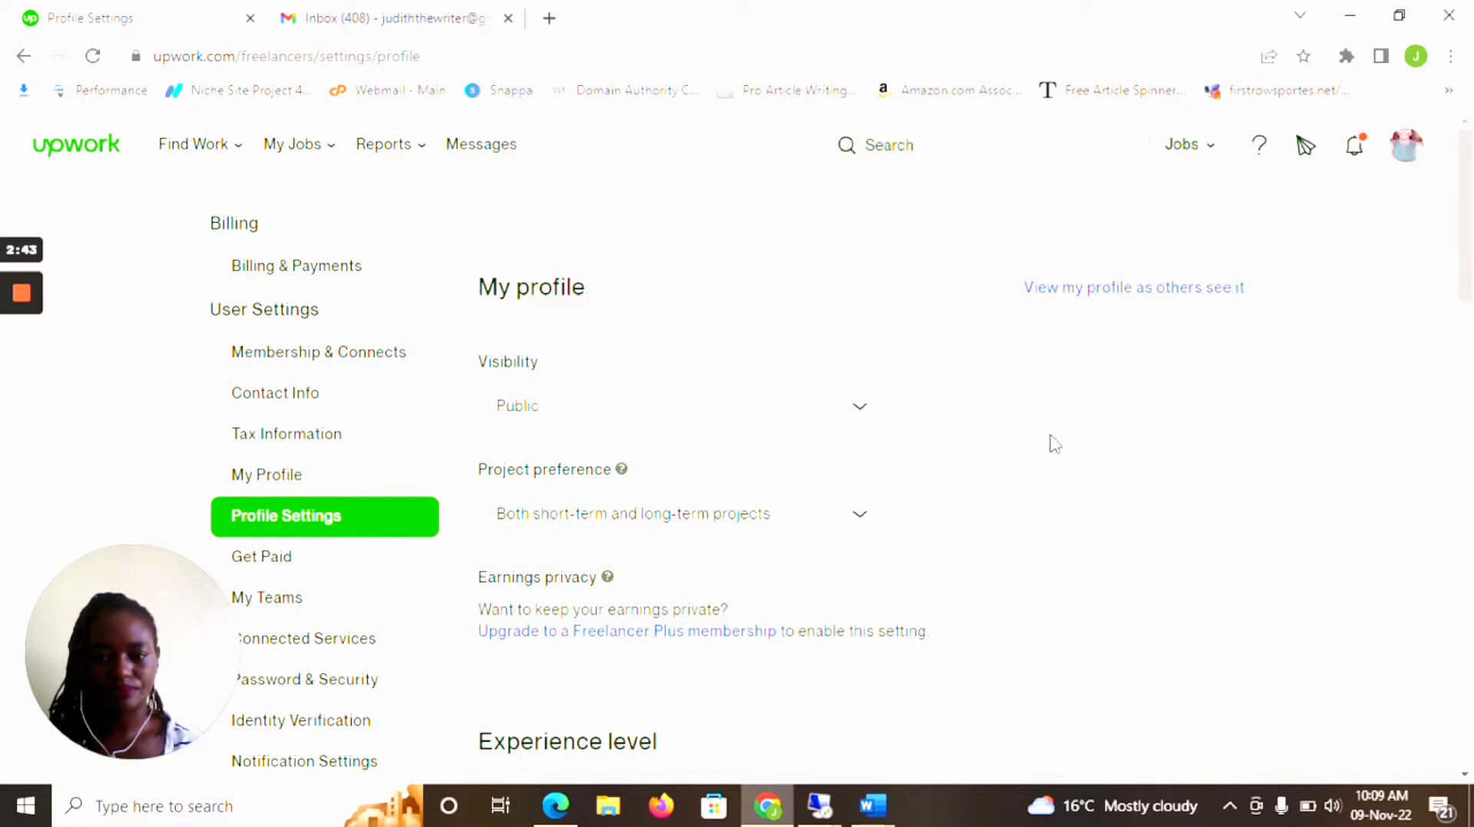
# - Review the experience level, categories and specialized profiles in the profile settings
pyautogui.scroll(-8, 1054, 444)
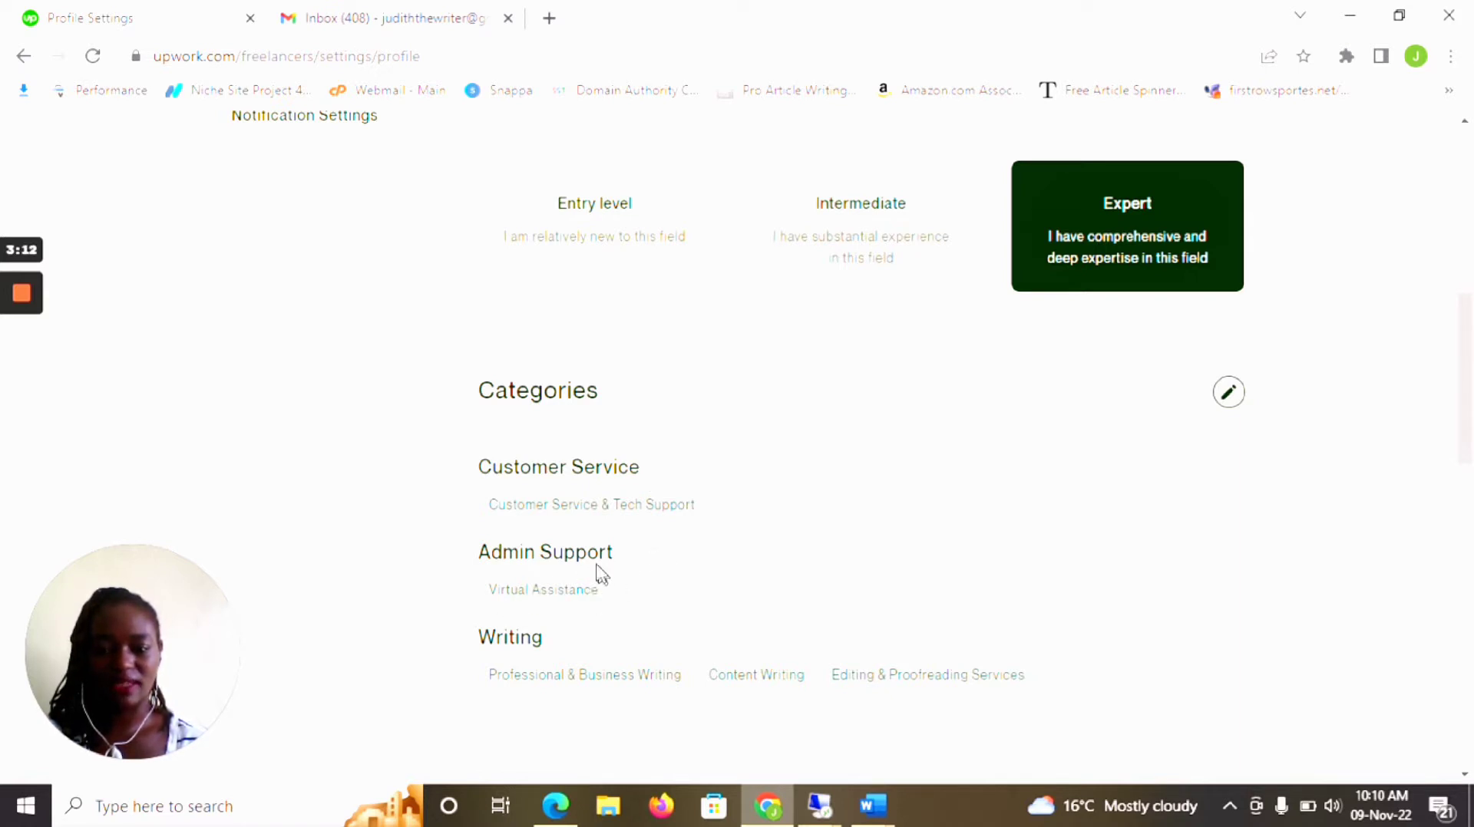
pyautogui.scroll(-3, 713, 535)
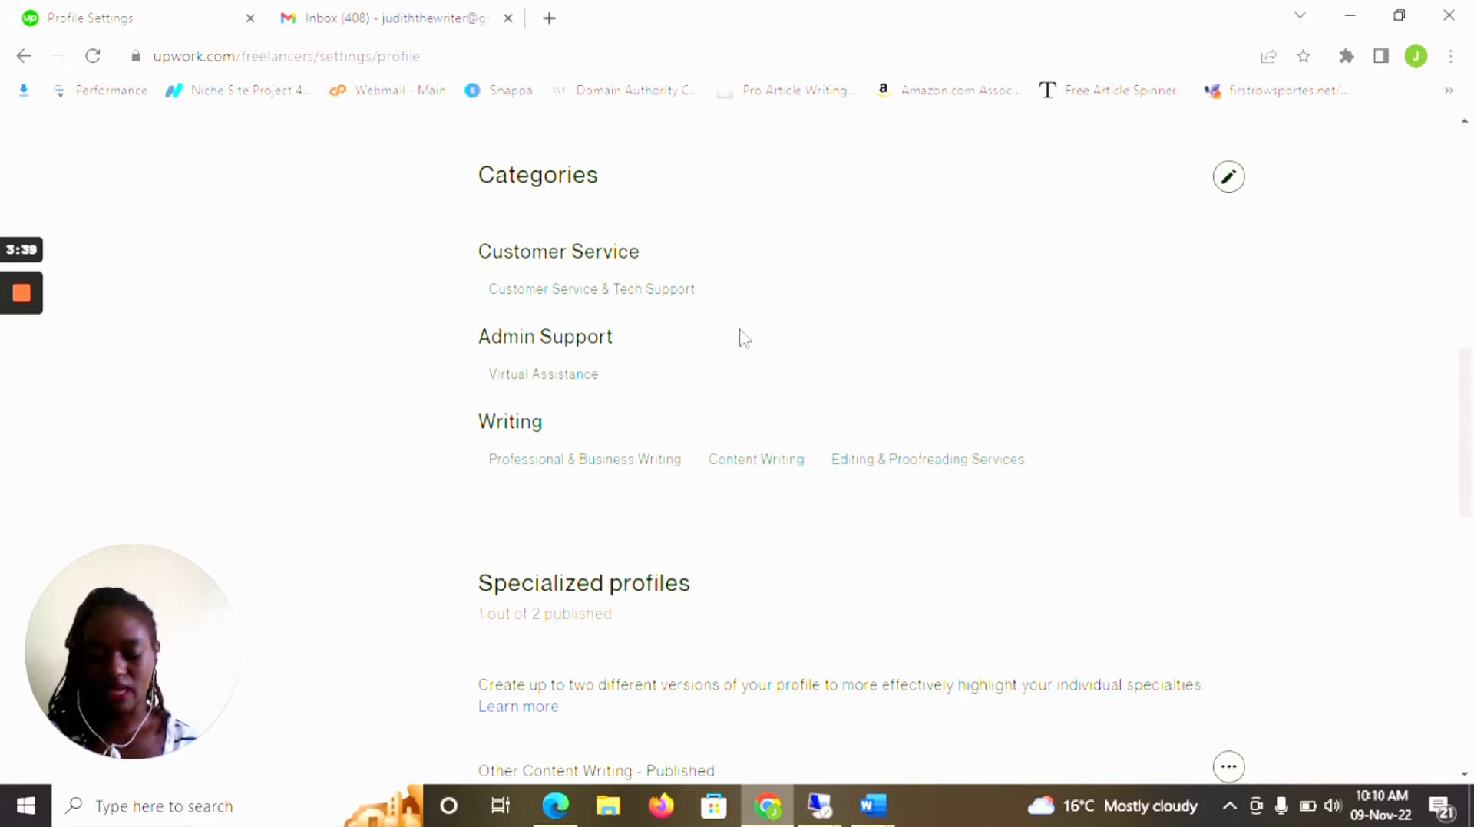
pyautogui.scroll(5, 852, 395)
pyautogui.scroll(3, 830, 526)
# - Return to the freelancer profile page and examine the hourly rate beside the profile title
pyautogui.click(24, 56)
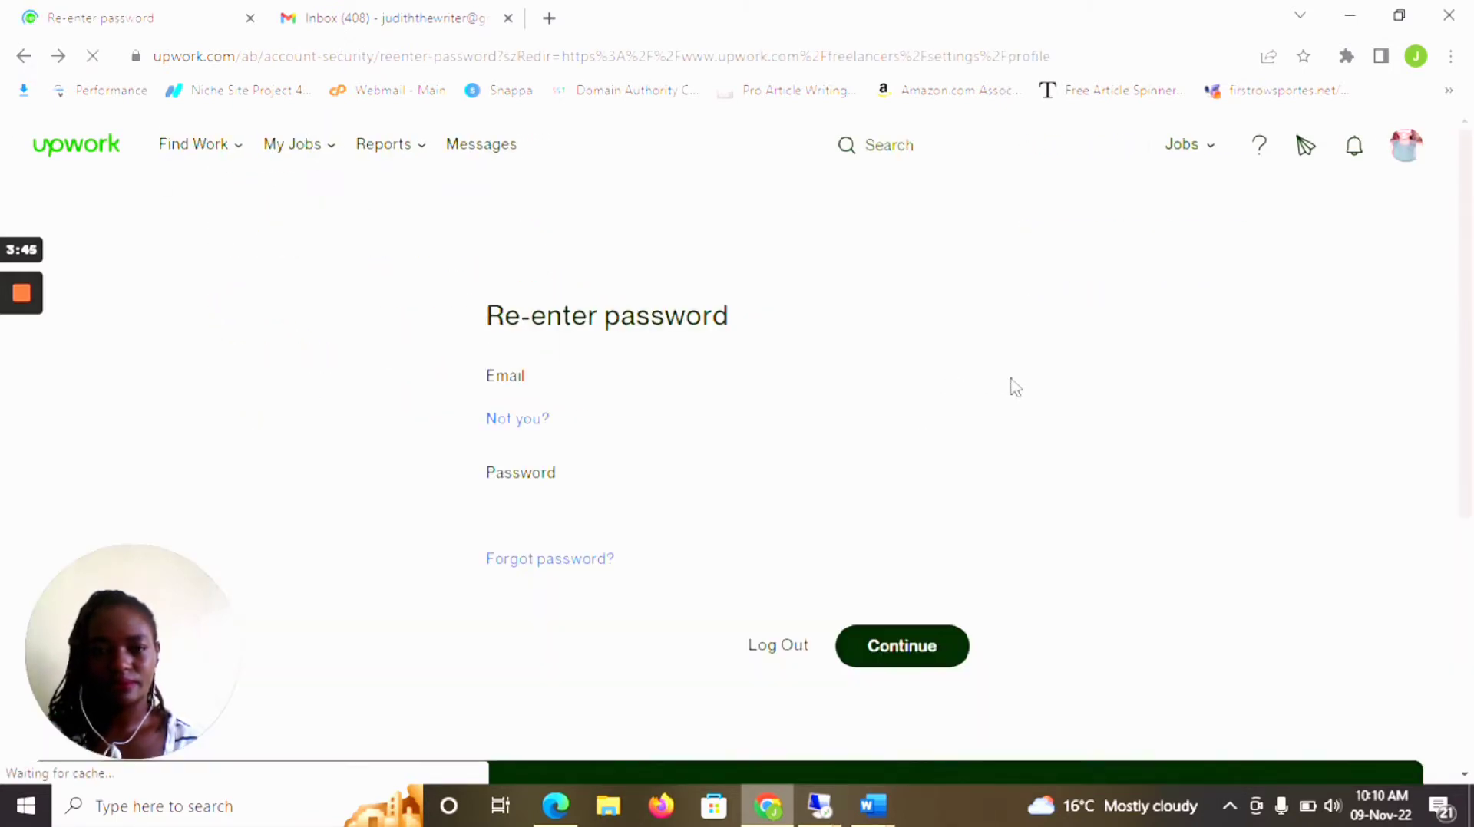
pyautogui.click(23, 56)
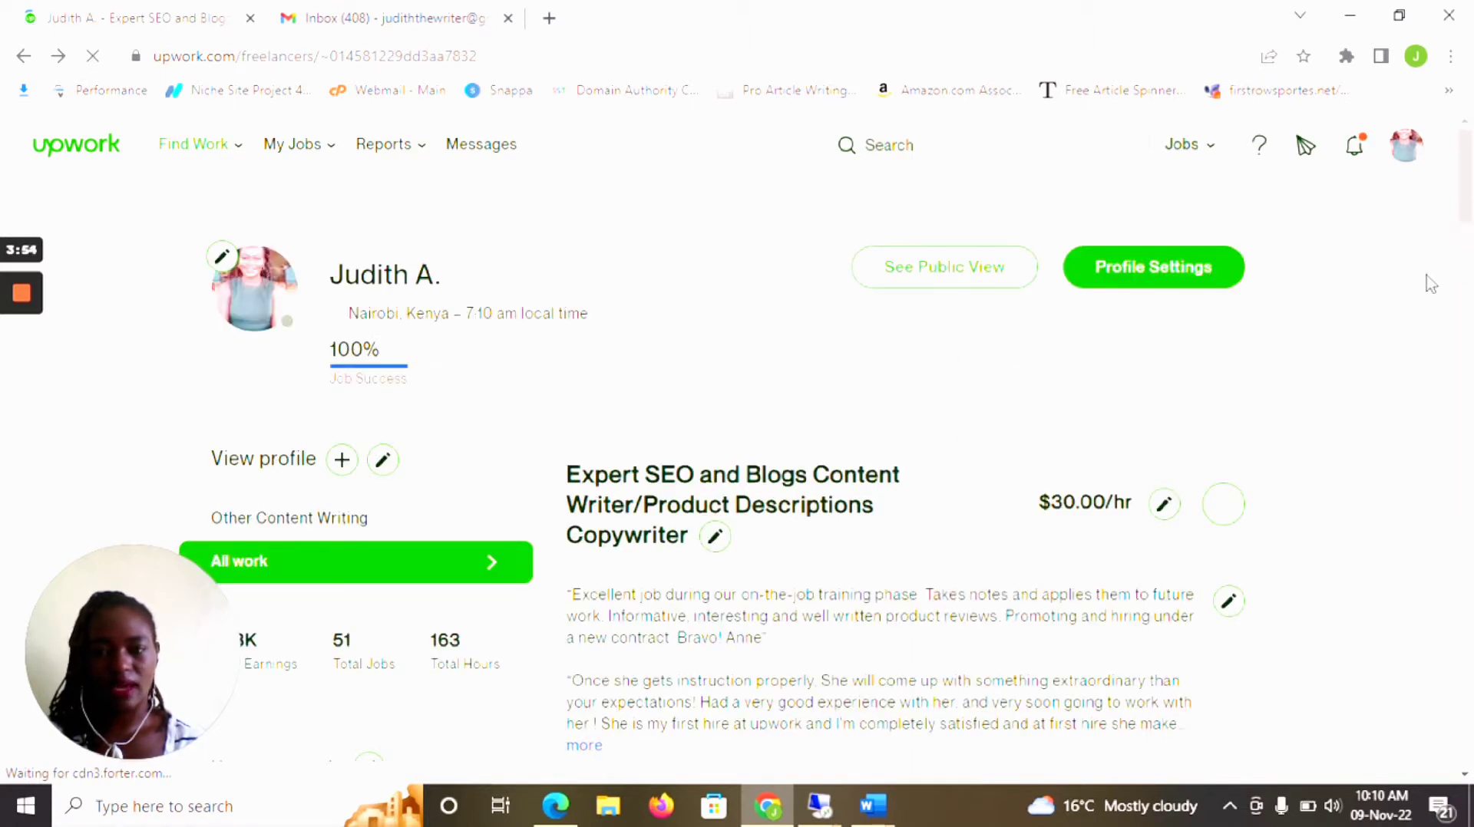
pyautogui.scroll(-1, 1385, 426)
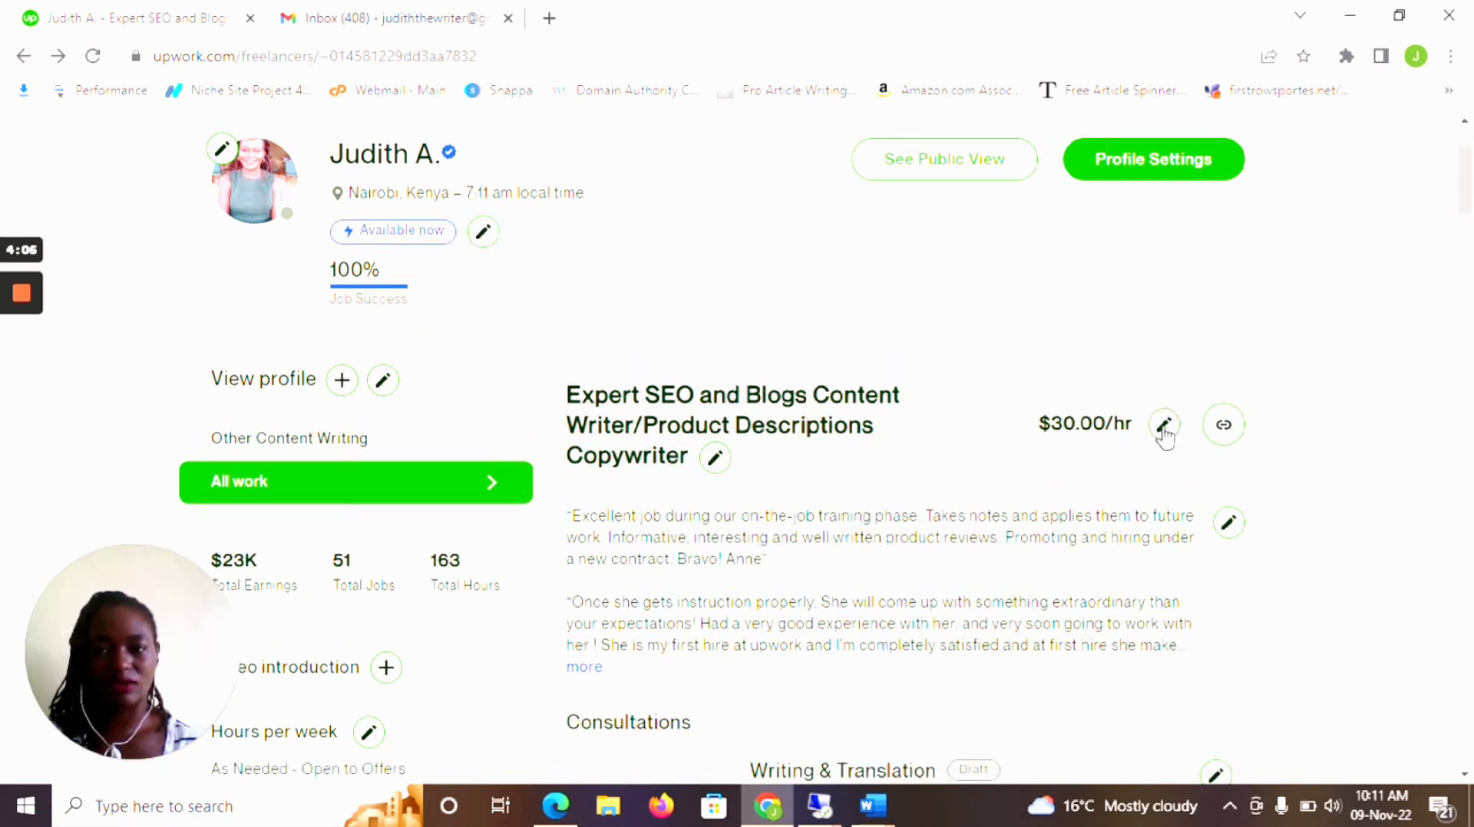
pyautogui.click(1164, 427)
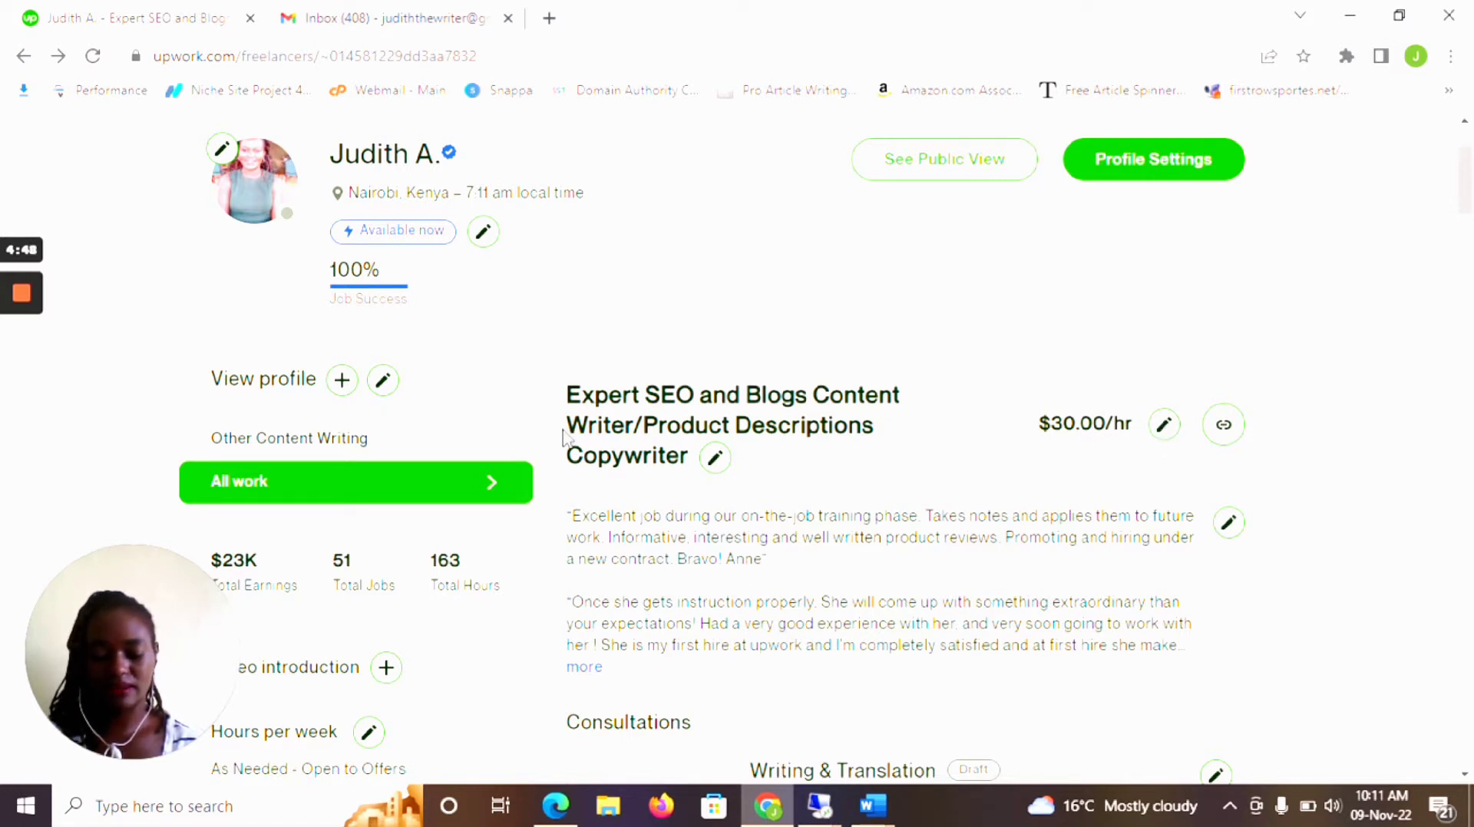
# - Look through the profile's work history with client feedback down to the portfolio
pyautogui.scroll(-1, 1024, 400)
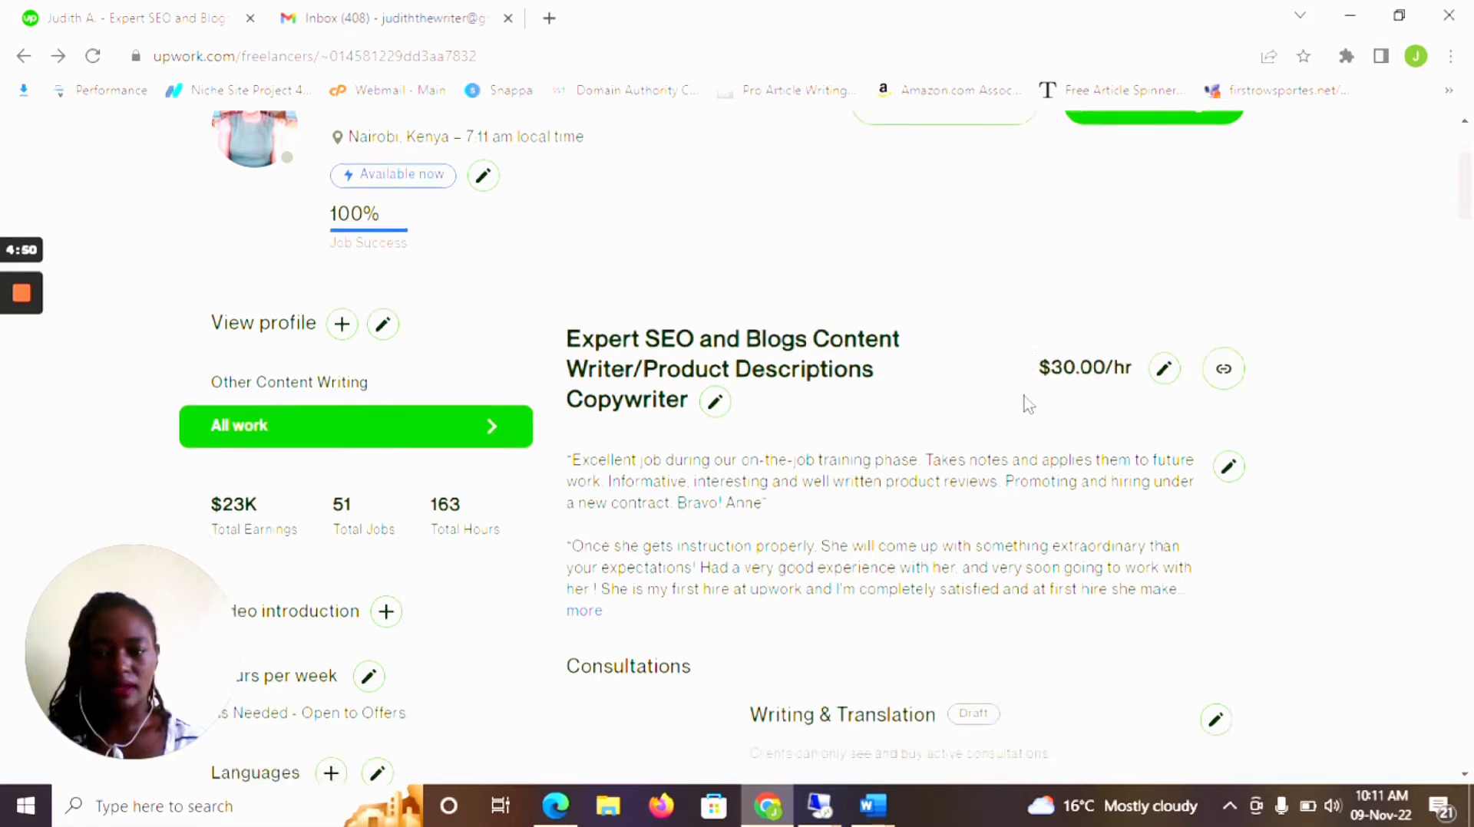
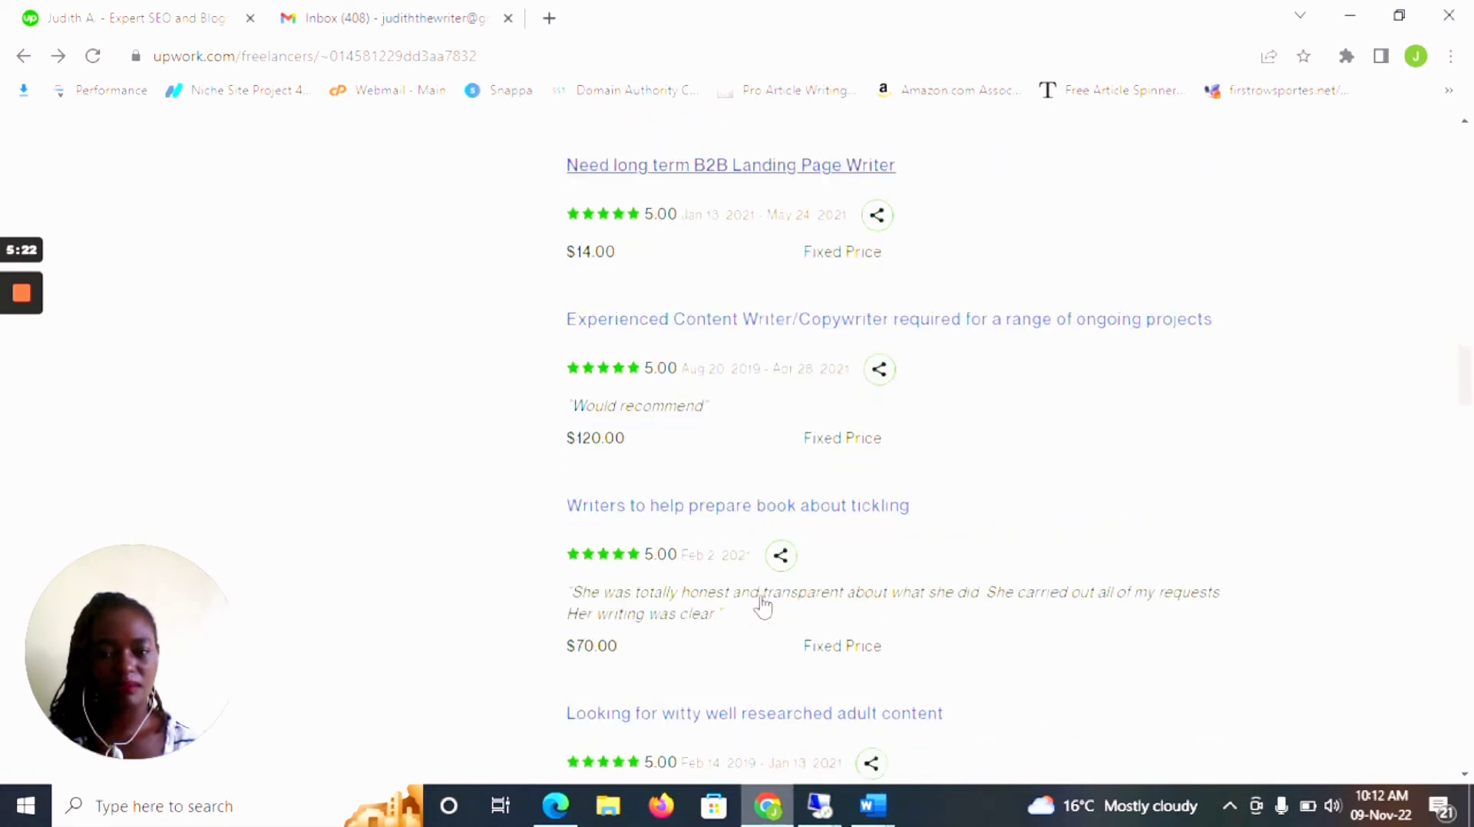
pyautogui.scroll(-3, 803, 568)
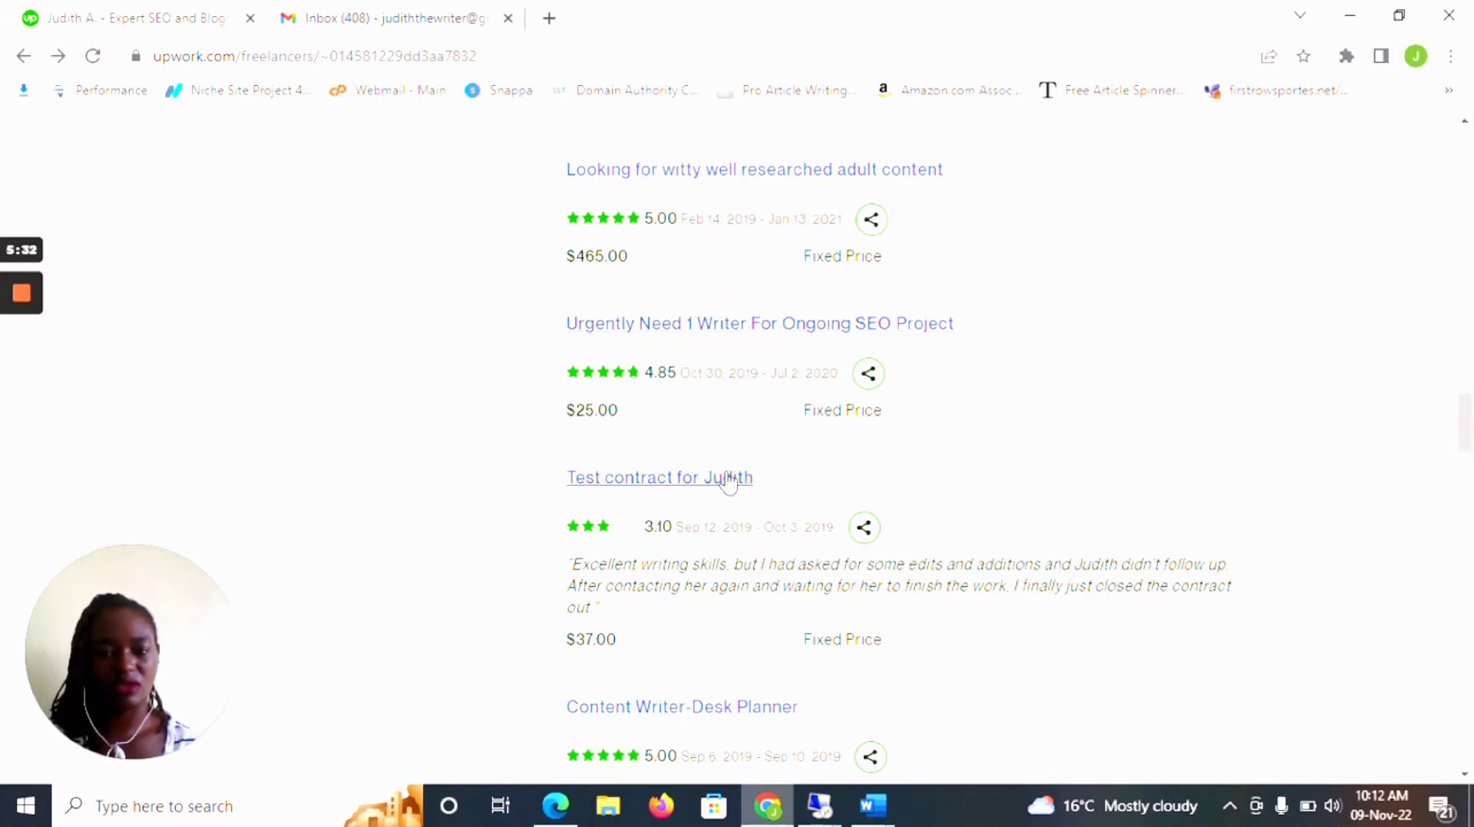
pyautogui.scroll(-10, 728, 480)
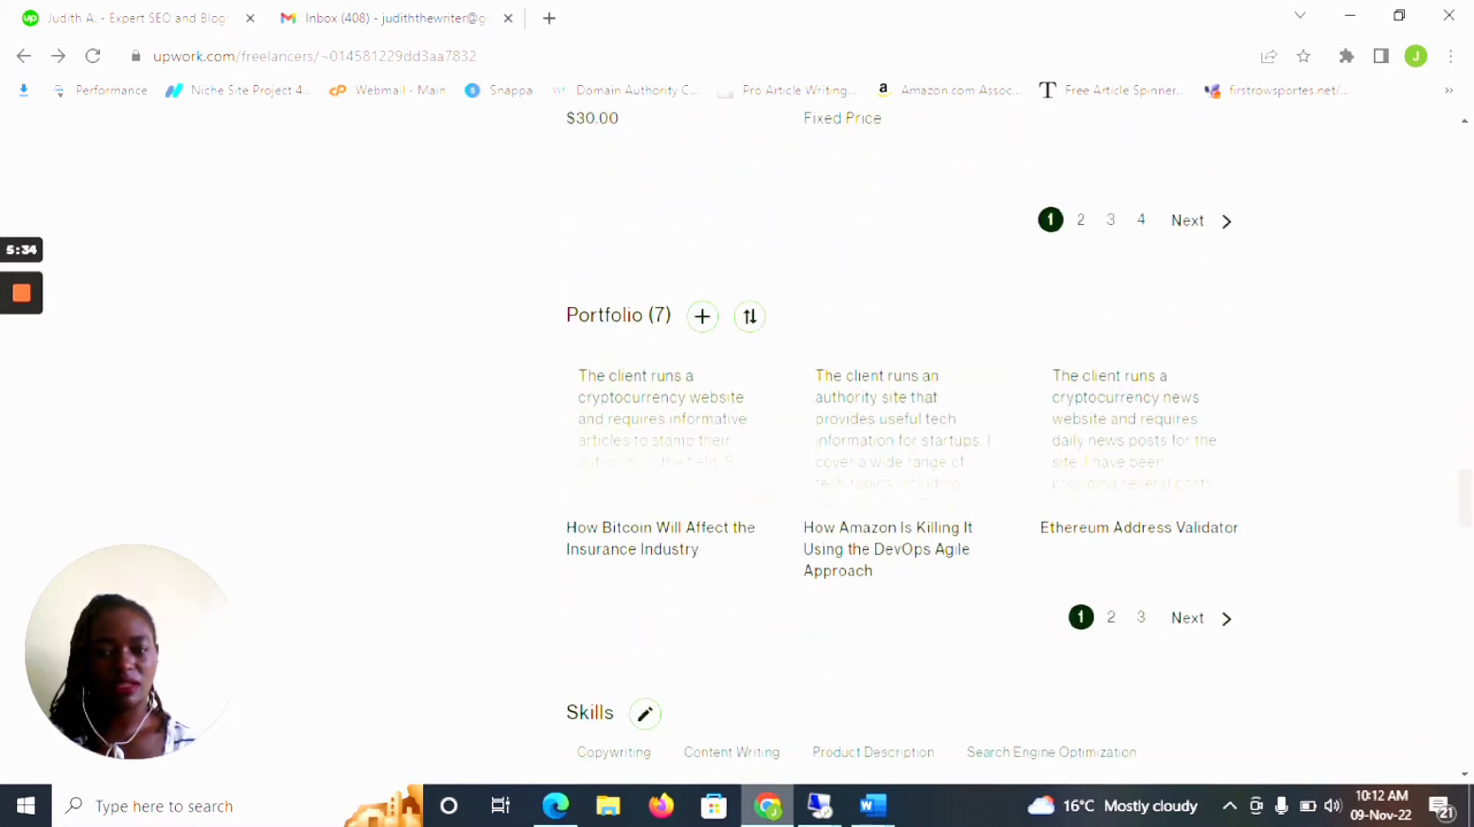
# - Examine the writing skills listed in the profile's Skills section
pyautogui.scroll(-4, 762, 483)
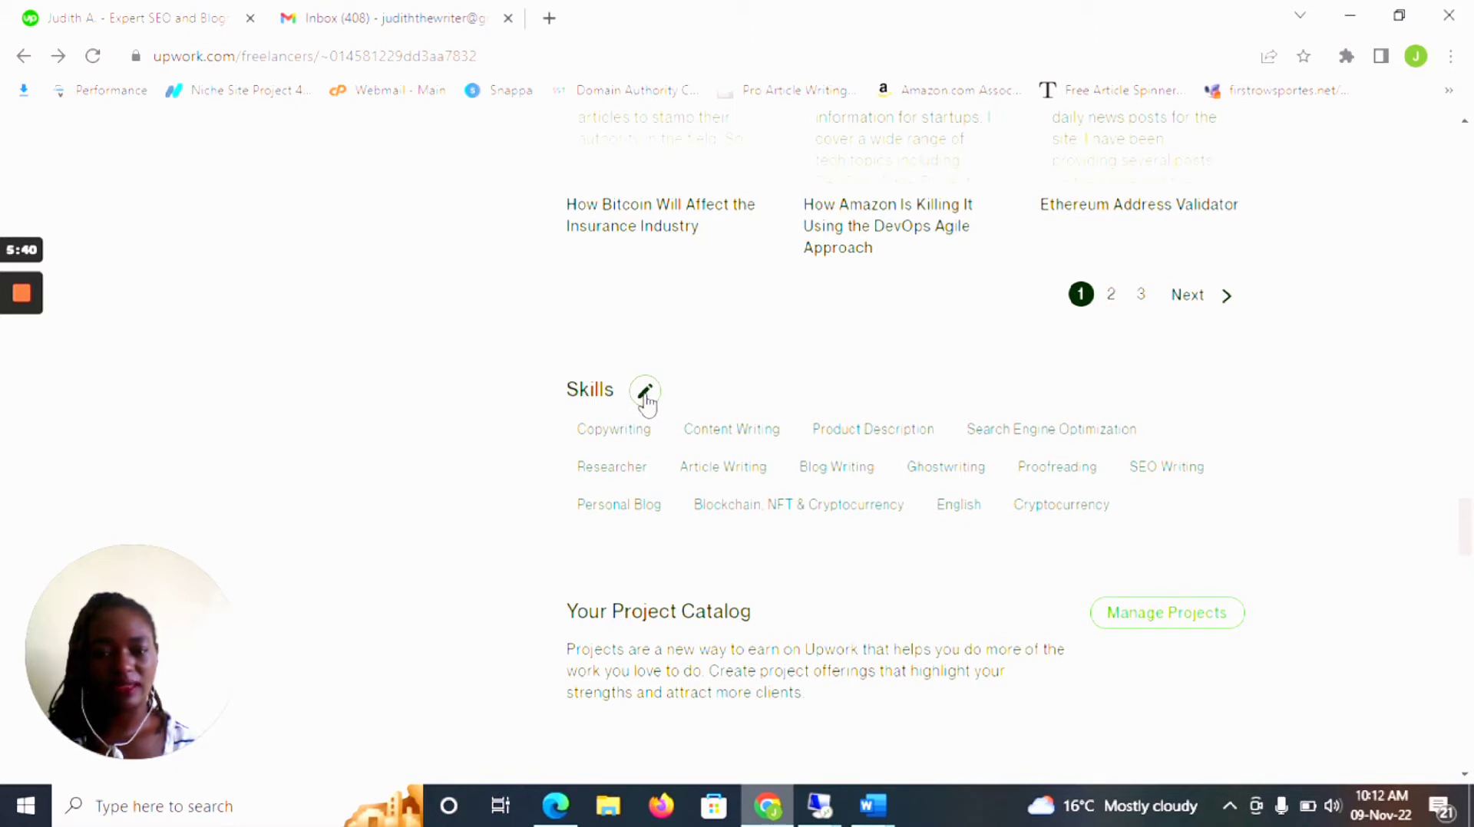
pyautogui.moveTo(730, 437)
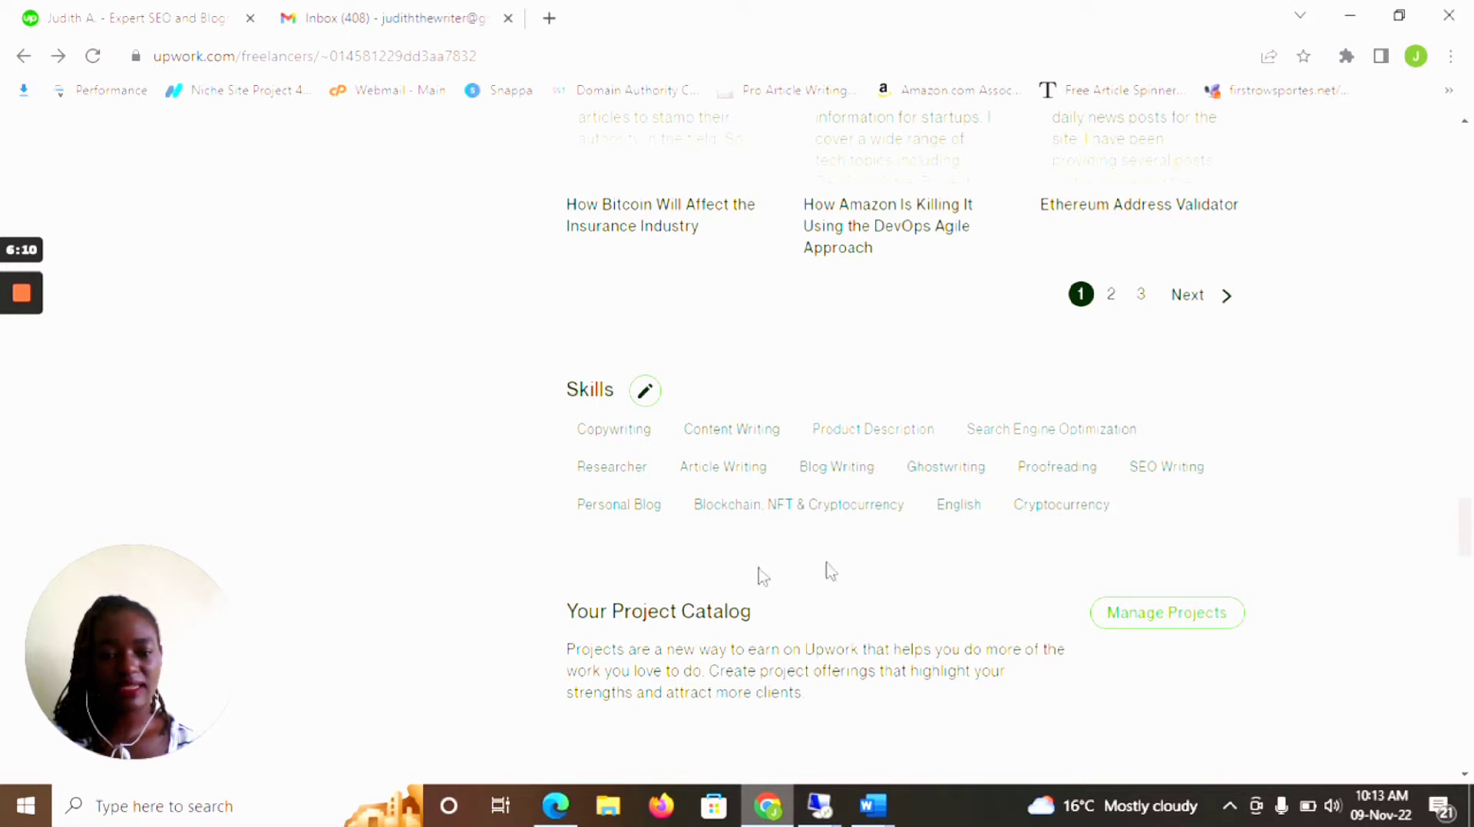
pyautogui.click(606, 468)
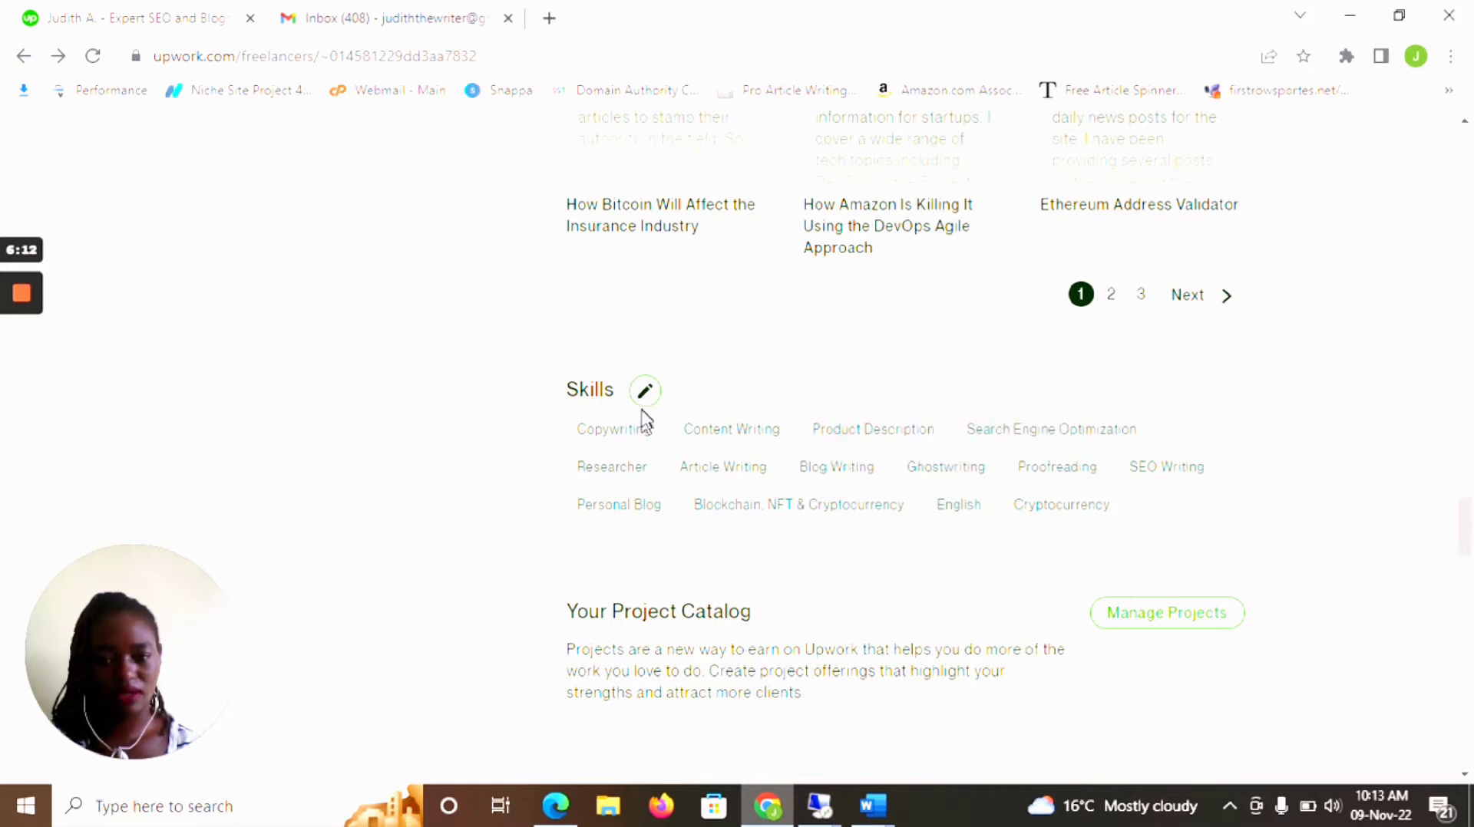
pyautogui.click(844, 472)
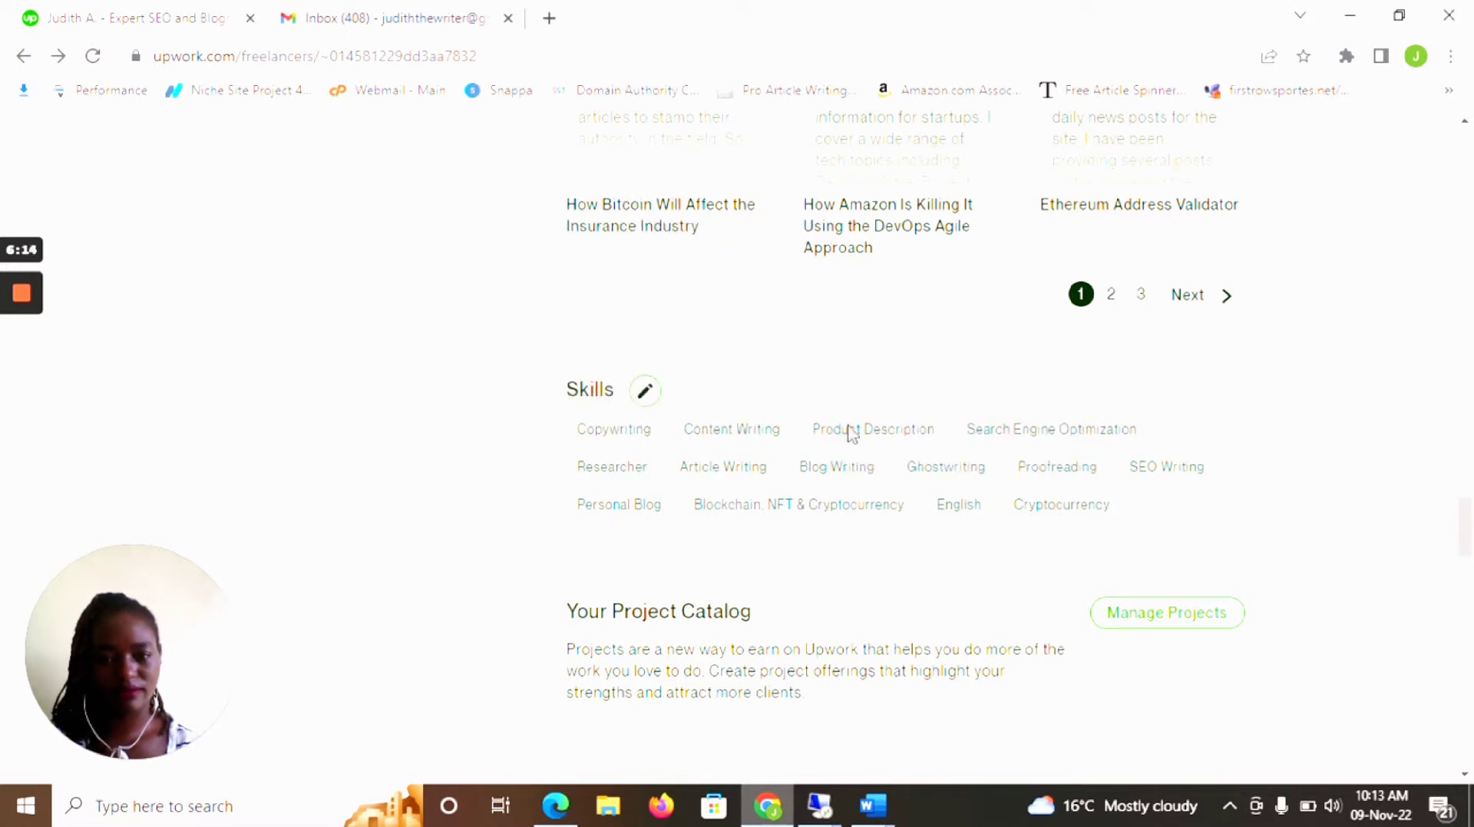
pyautogui.click(931, 452)
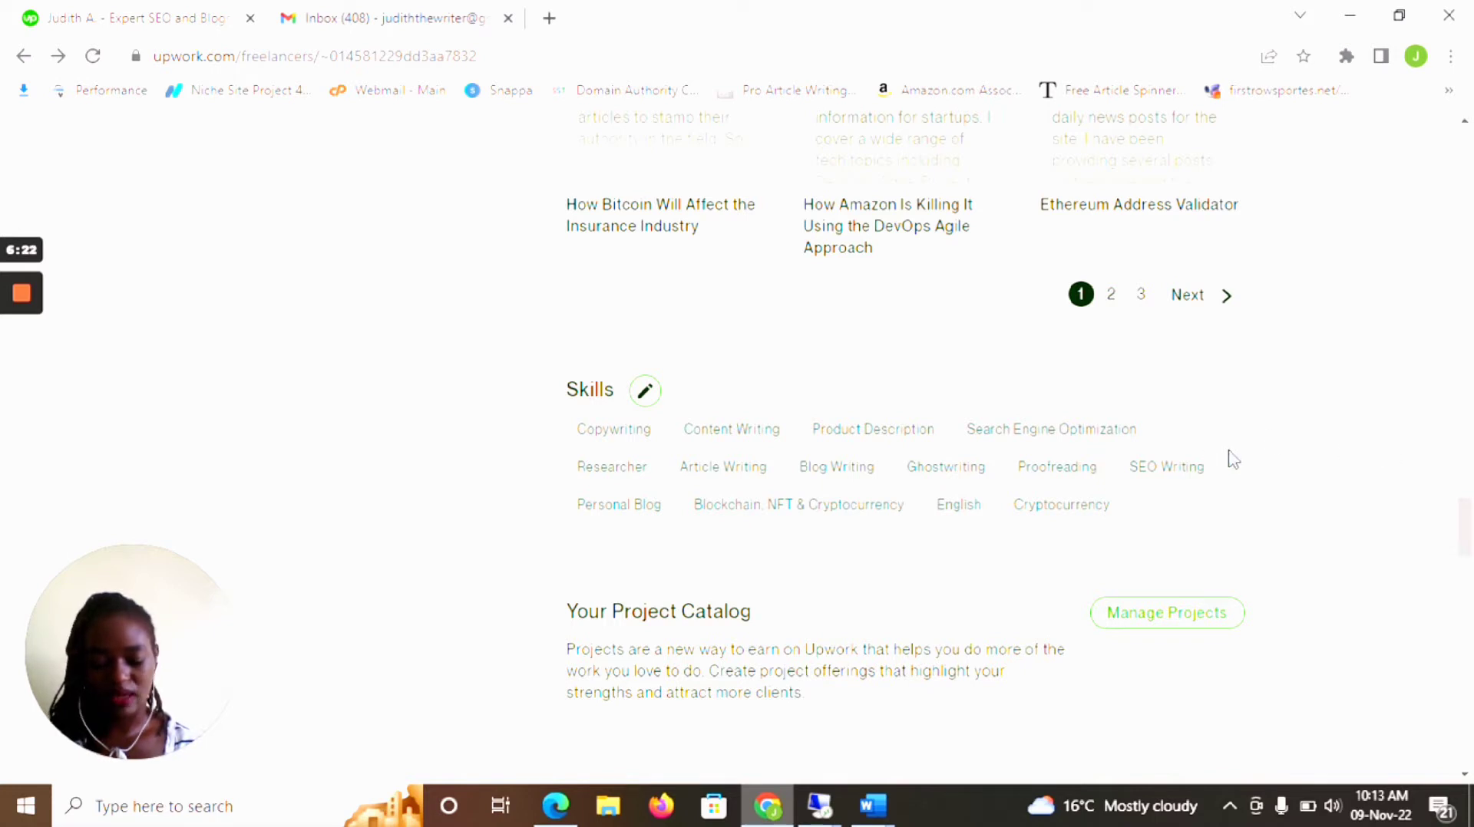
pyautogui.click(1024, 473)
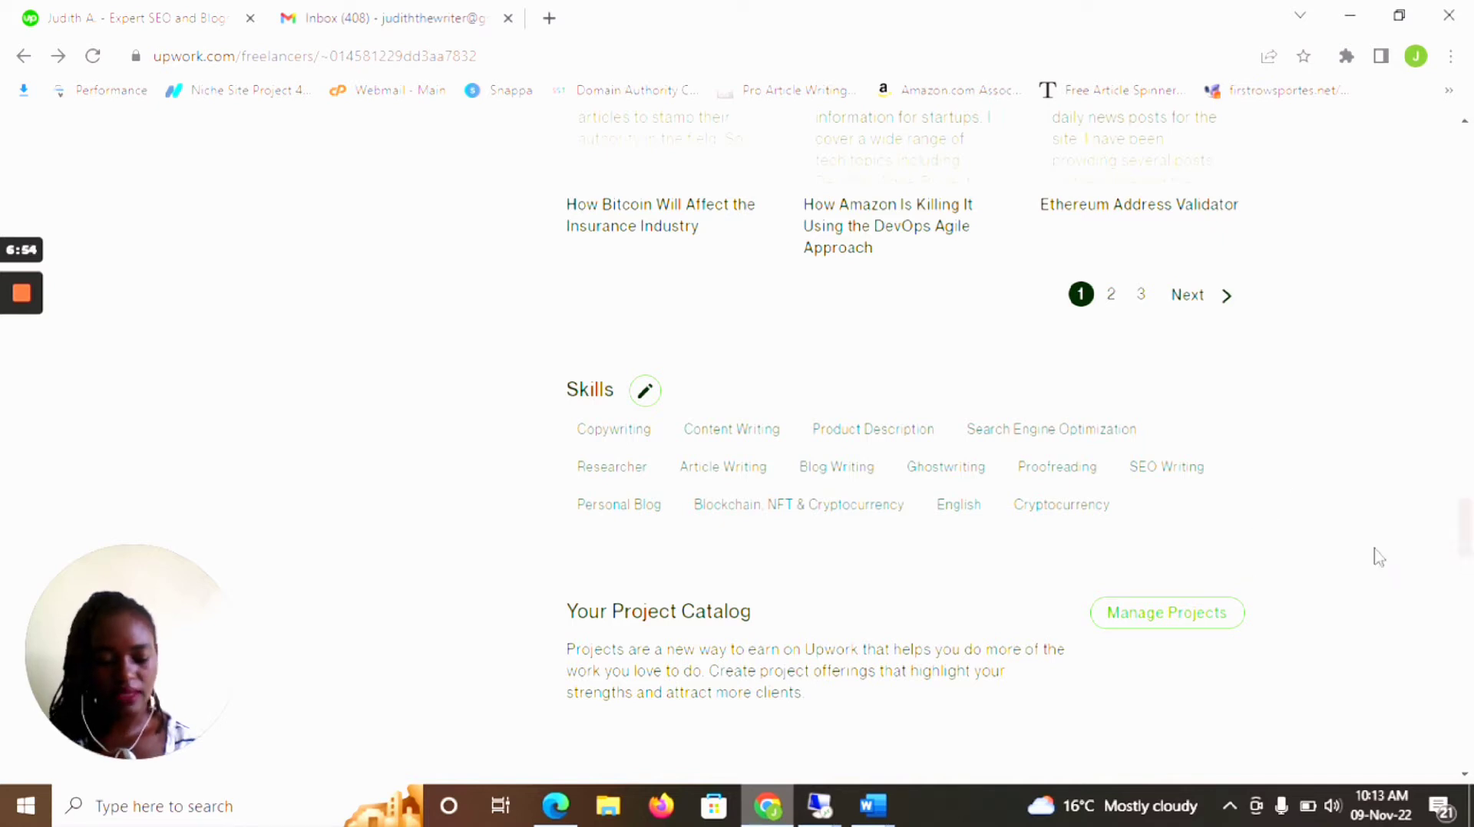
# - Go back to the start of the profile and read the professional title and full overview text
pyautogui.moveTo(1466, 530); pyautogui.dragTo(1468, 528)
pyautogui.scroll(3, 1469, 528)
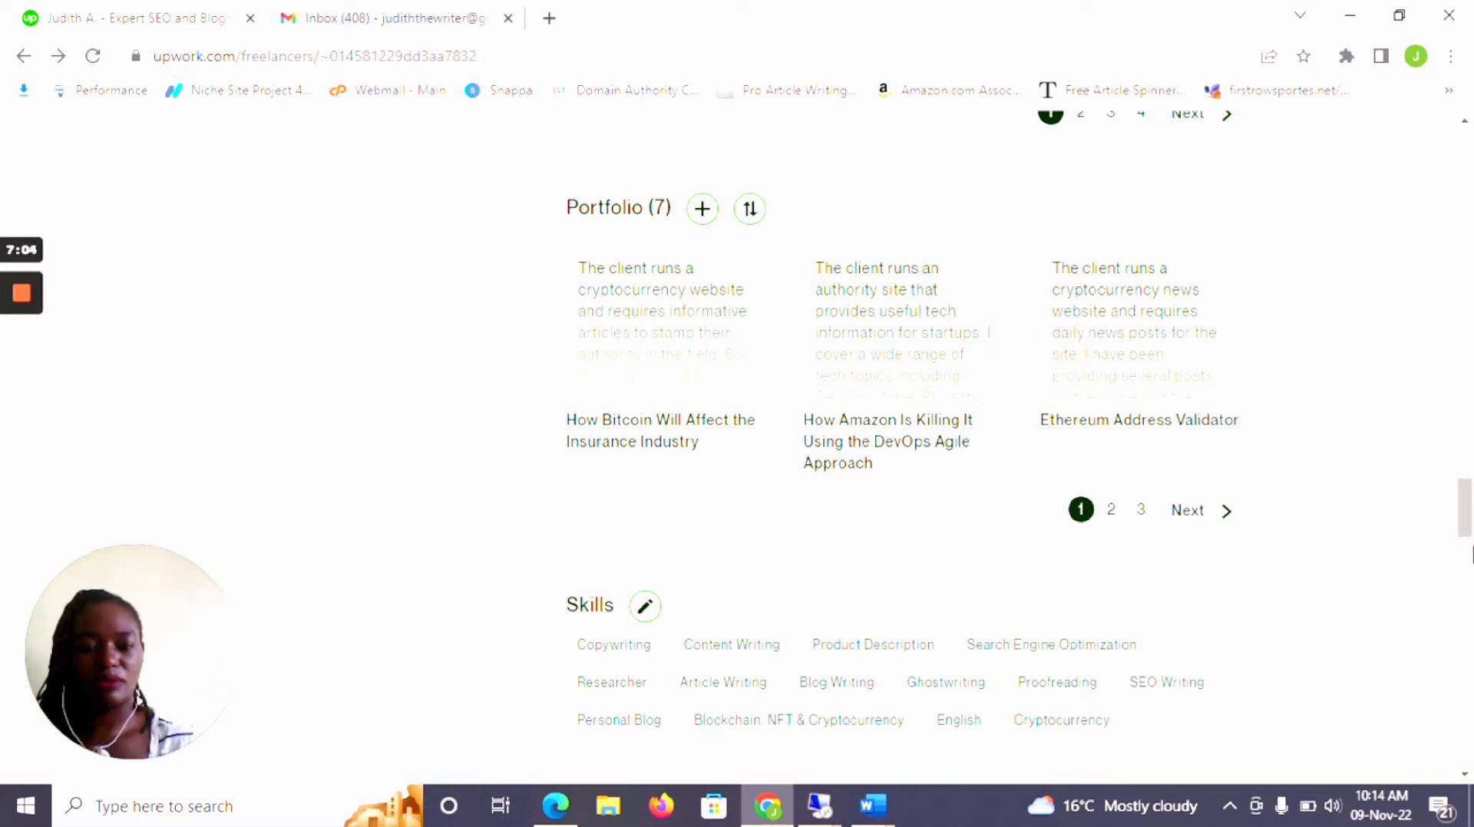
pyautogui.scroll(12, 1416, 461)
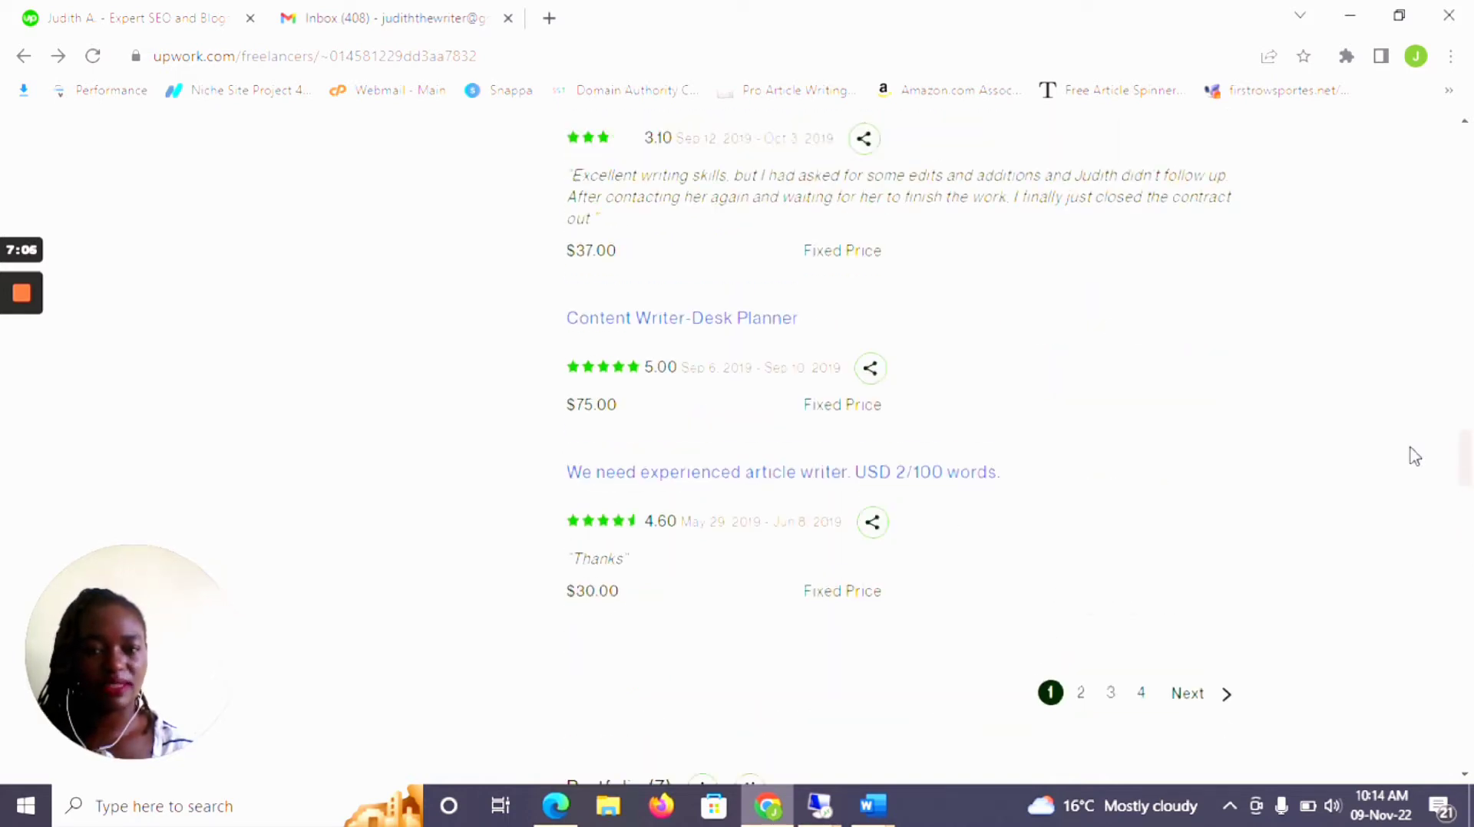
pyautogui.scroll(15, 1414, 456)
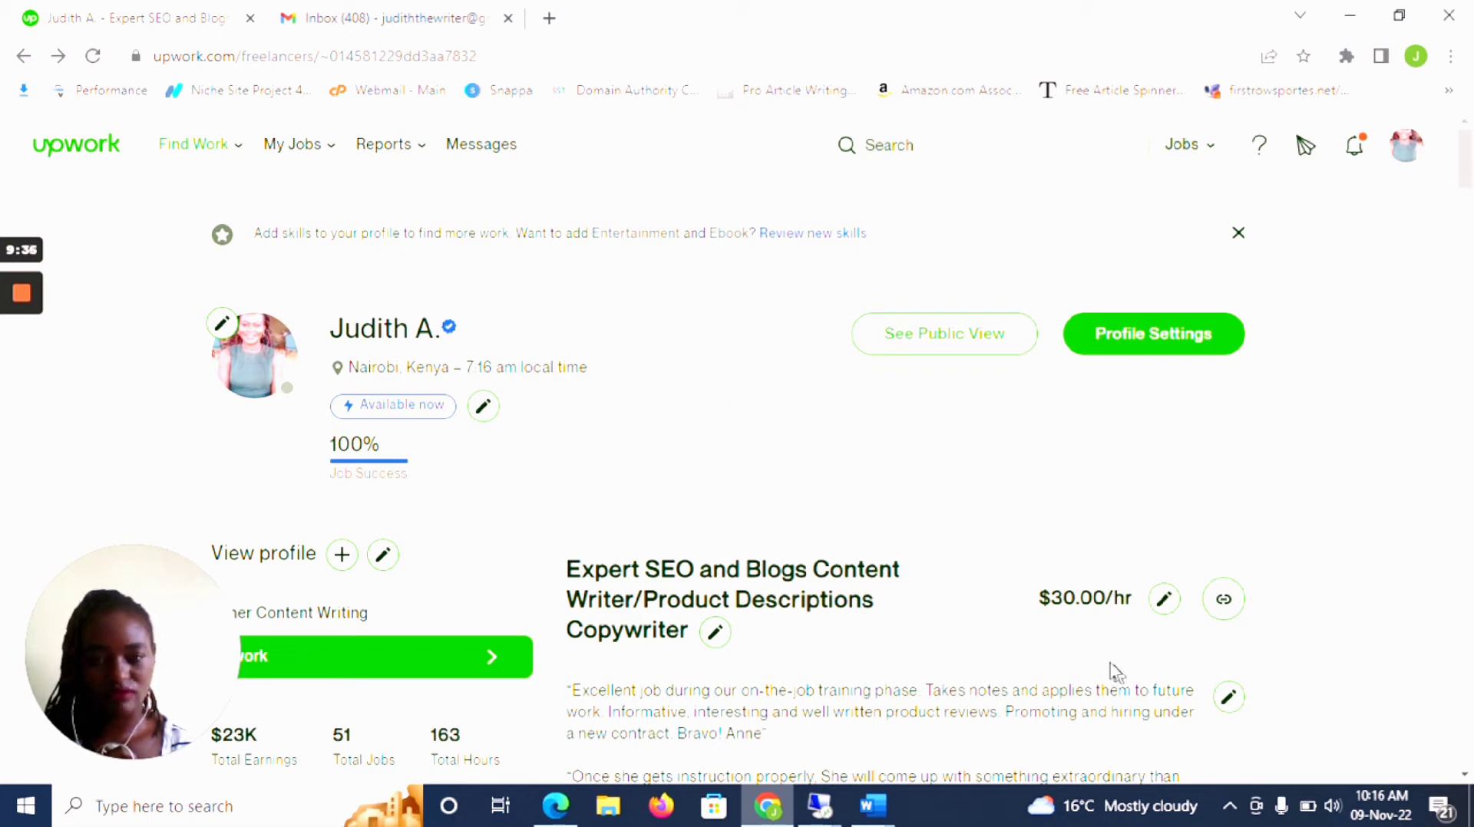
pyautogui.scroll(-3, 946, 582)
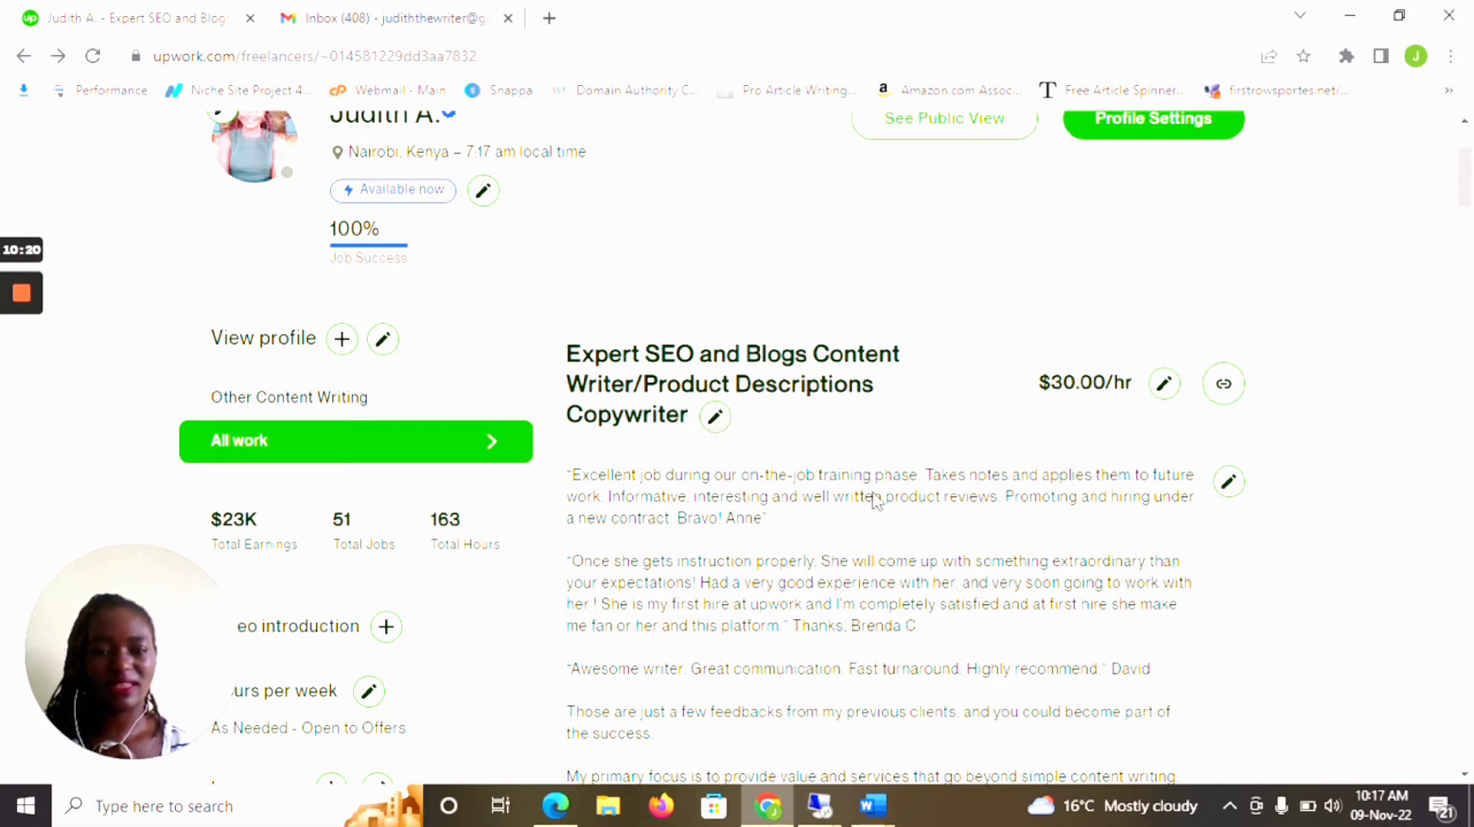
pyautogui.scroll(-3, 876, 491)
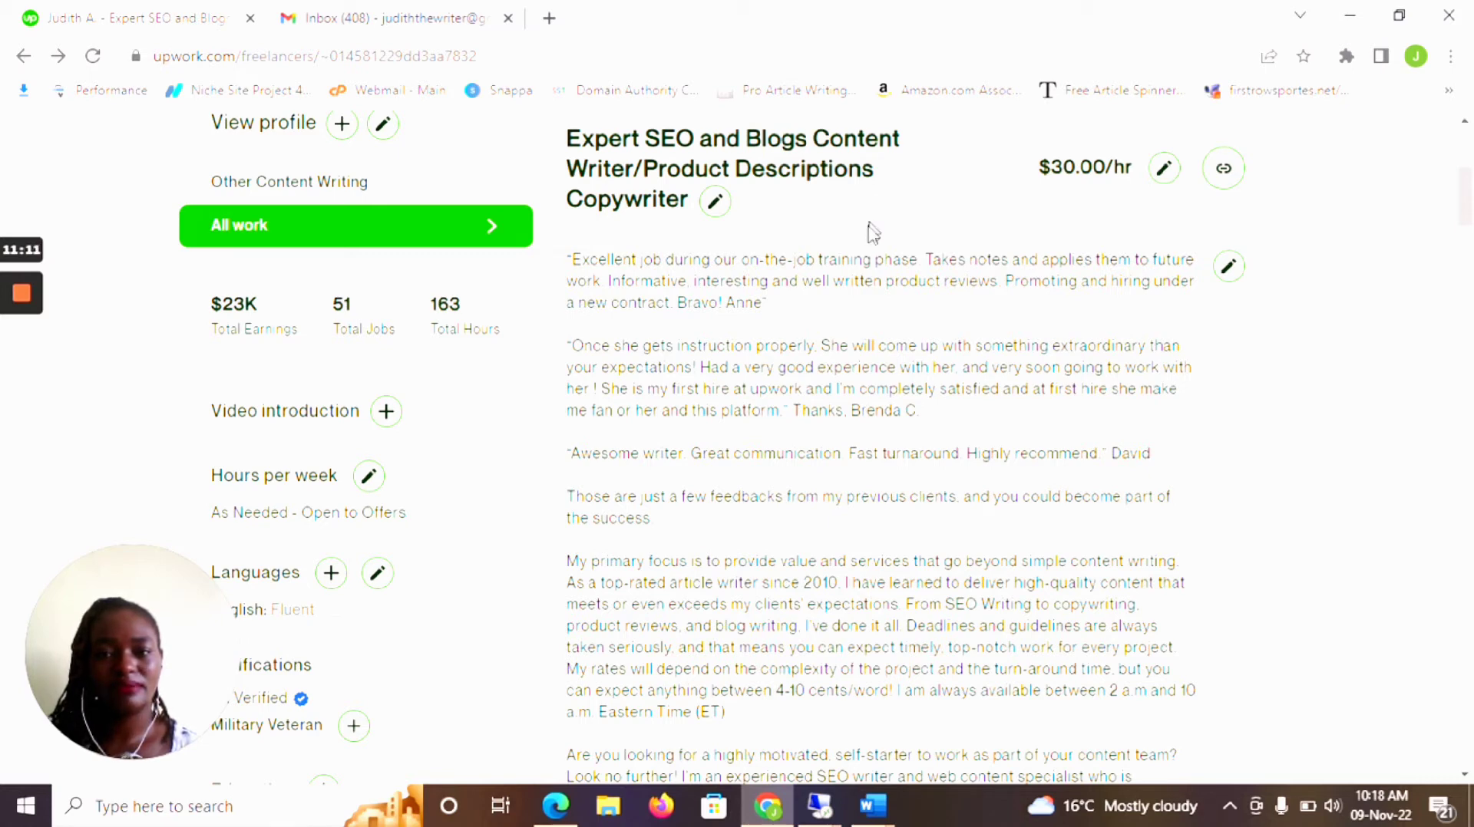
pyautogui.scroll(1, 873, 234)
pyautogui.scroll(3, 873, 250)
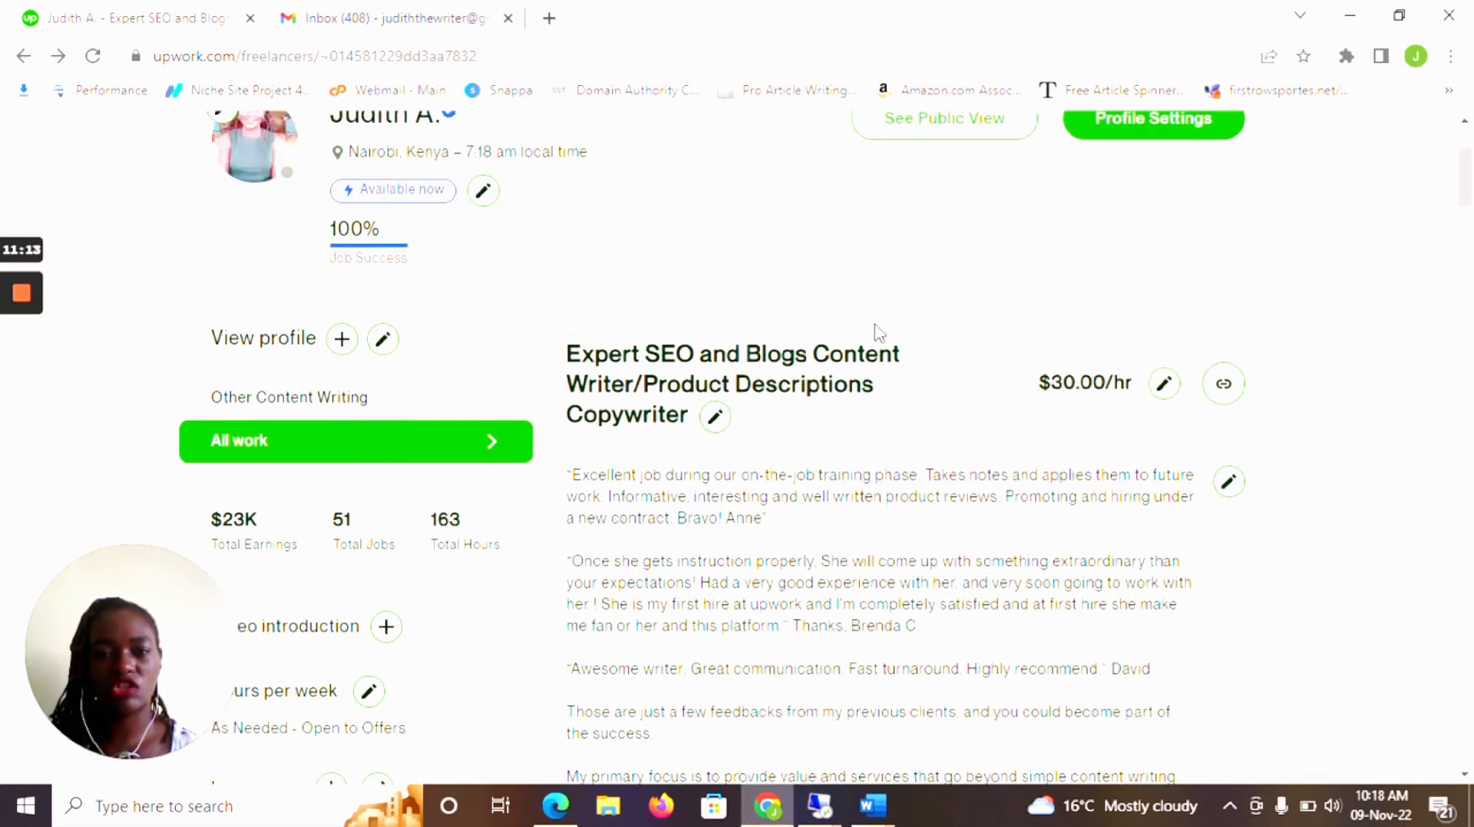
pyautogui.scroll(-2, 750, 456)
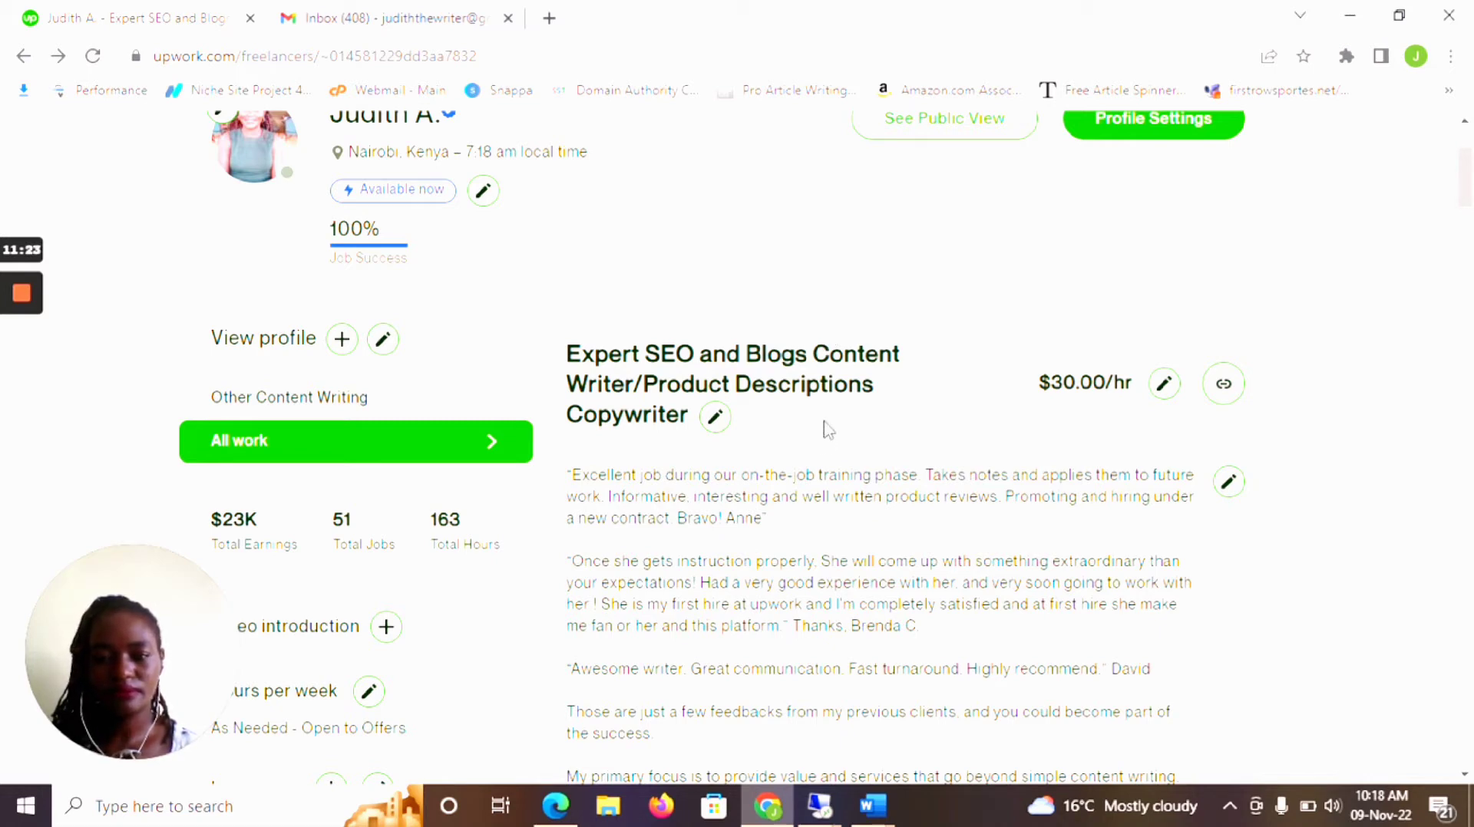
# - Read the profile overview from the client quotes down to the list of specialised writing areas
pyautogui.scroll(-4, 825, 428)
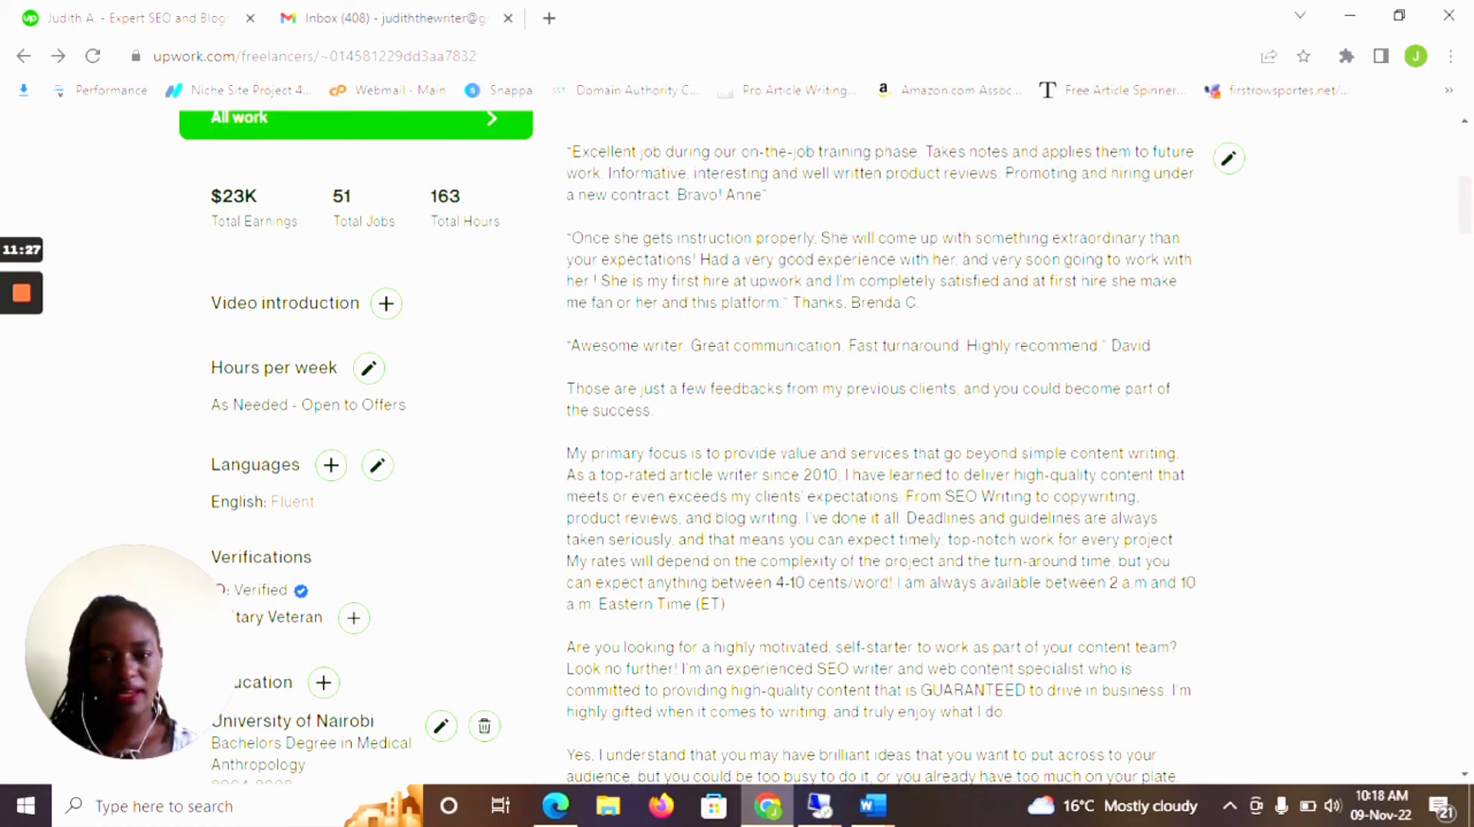
pyautogui.scroll(3, 711, 449)
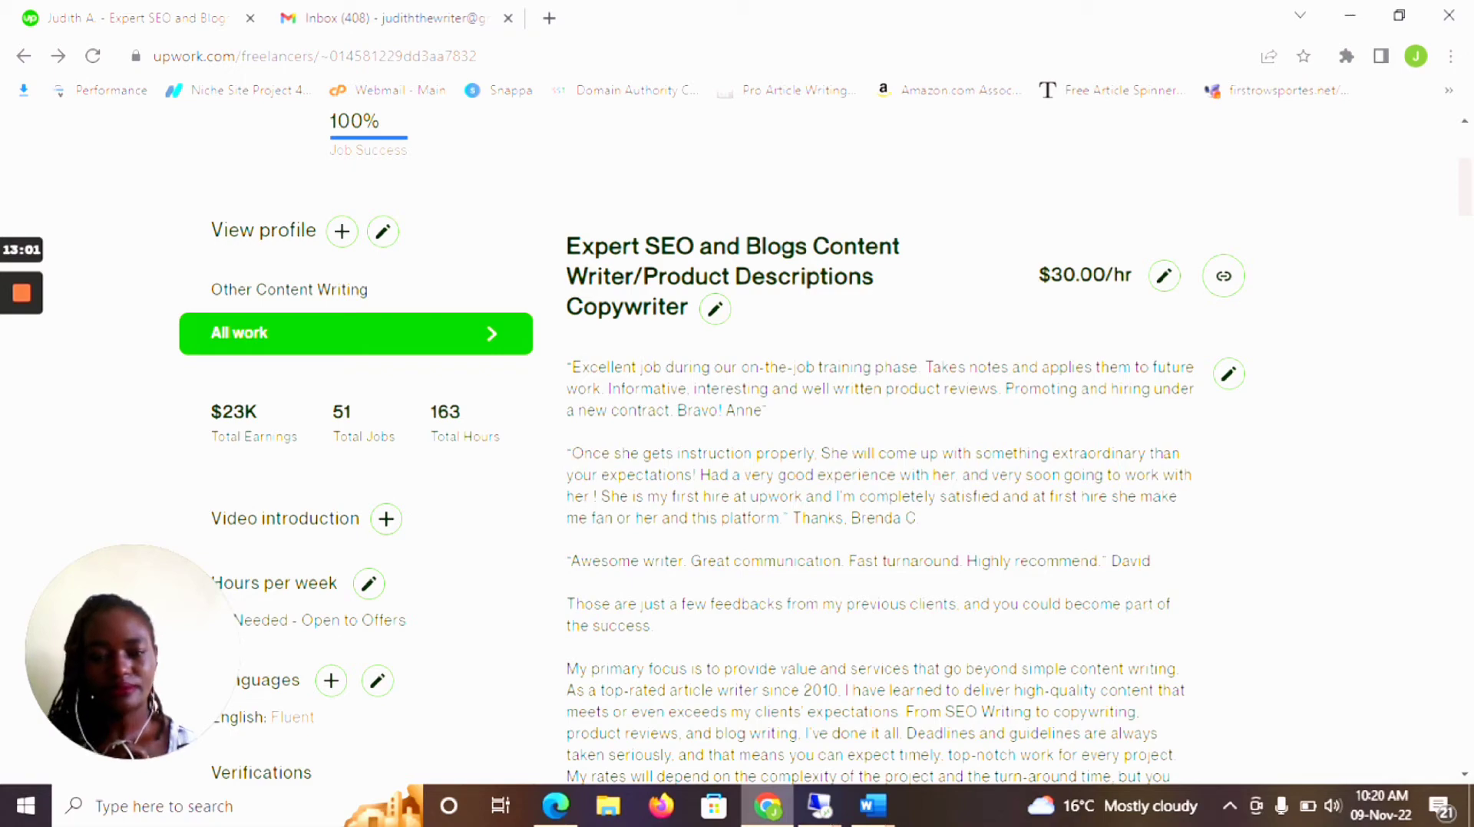
pyautogui.scroll(-4, 810, 491)
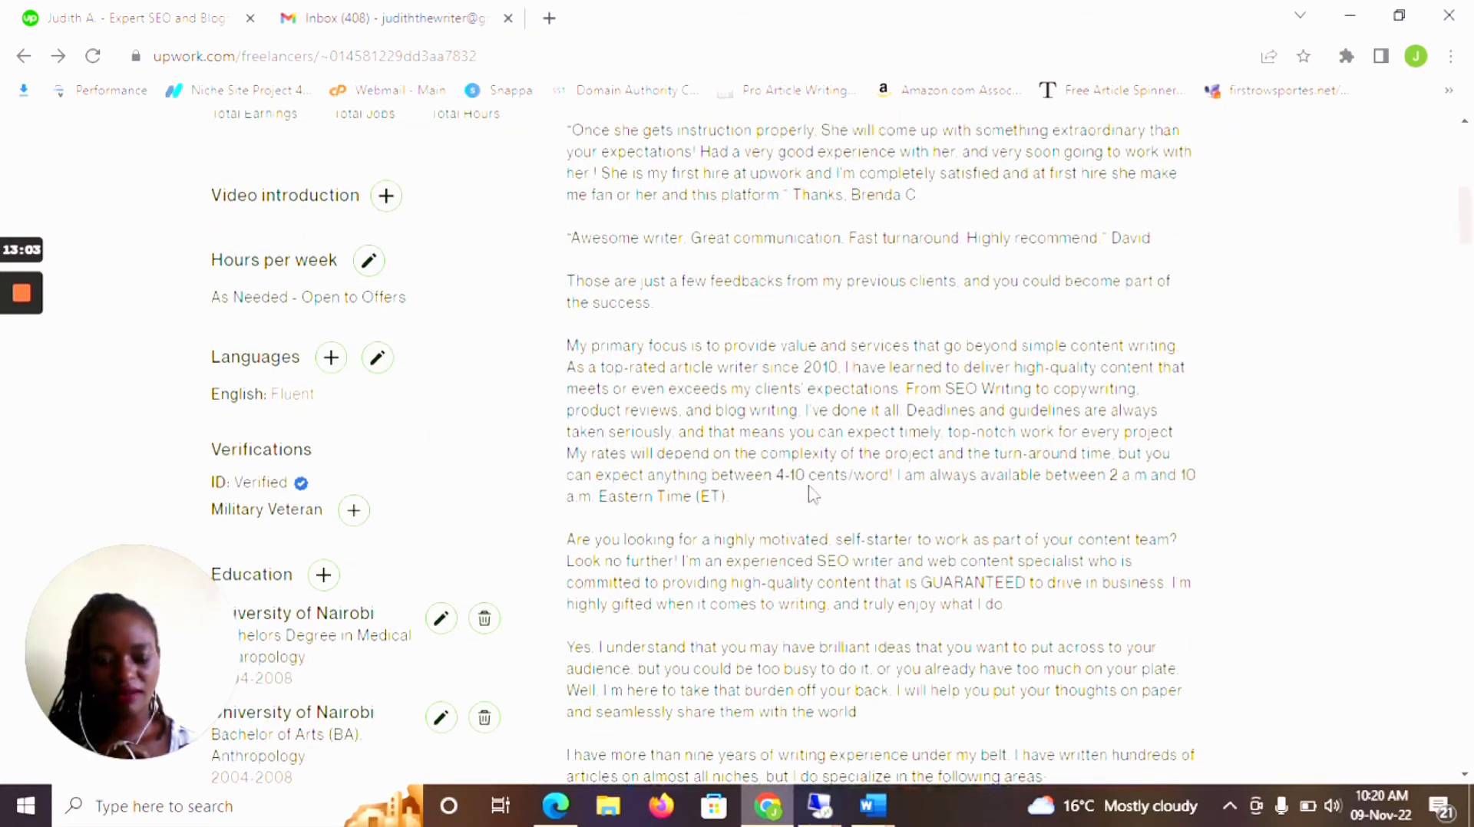
pyautogui.scroll(-4, 814, 495)
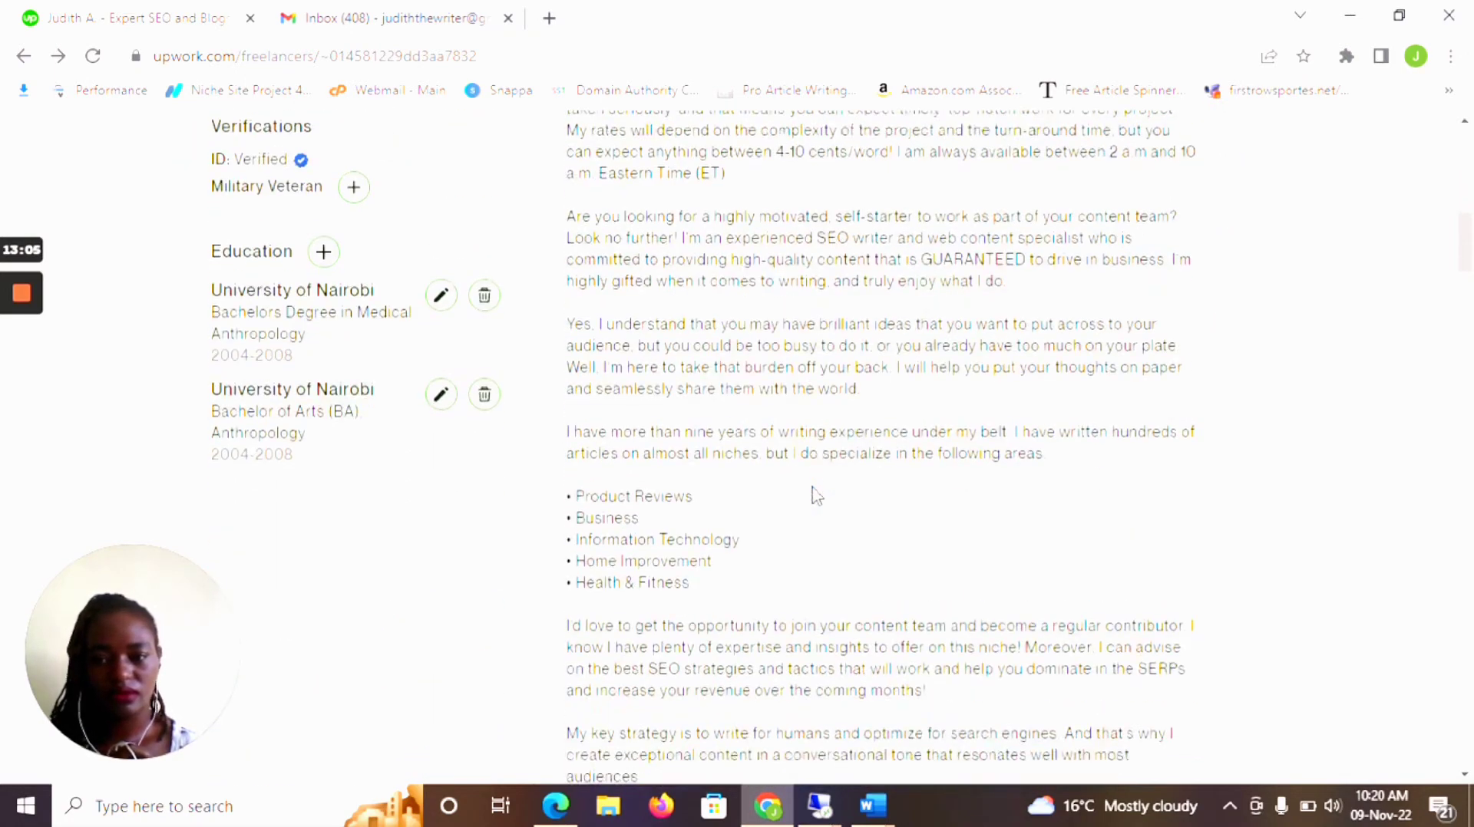
# - Open the form for adding a video introduction, examine its YouTube link and video type fields, and close it without saving
pyautogui.scroll(5, 816, 495)
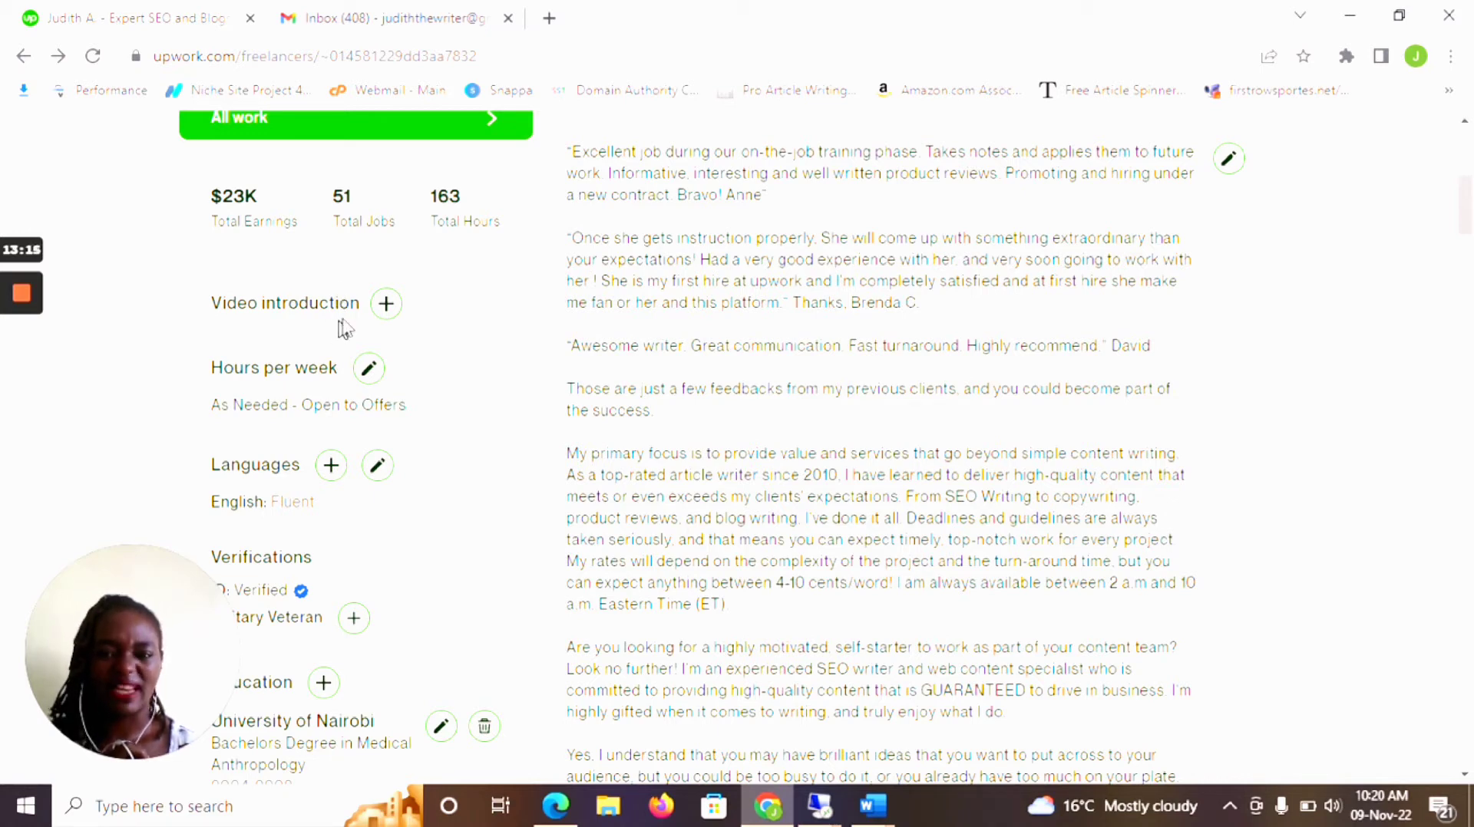
pyautogui.click(386, 304)
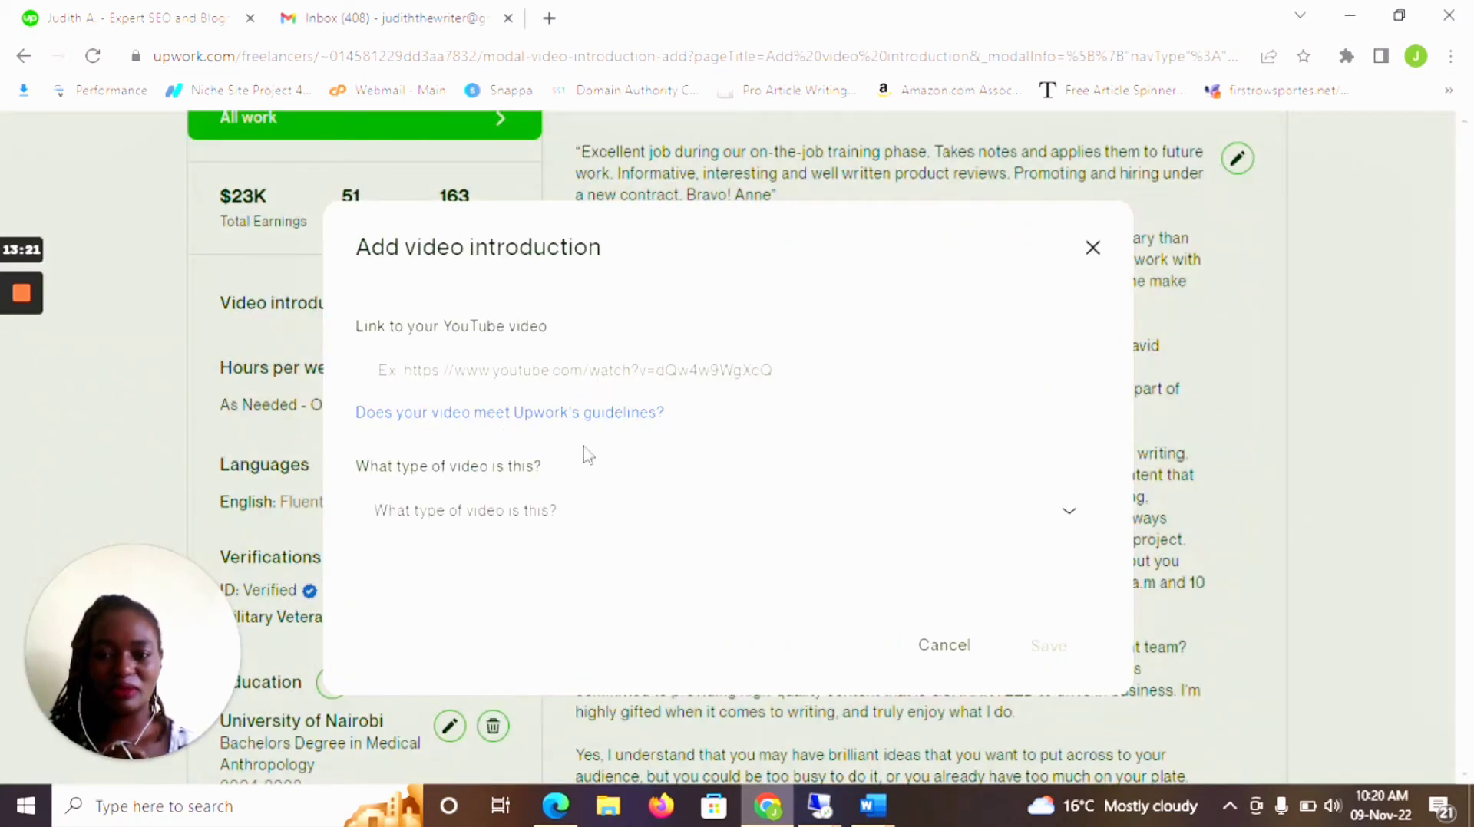
pyautogui.click(1092, 247)
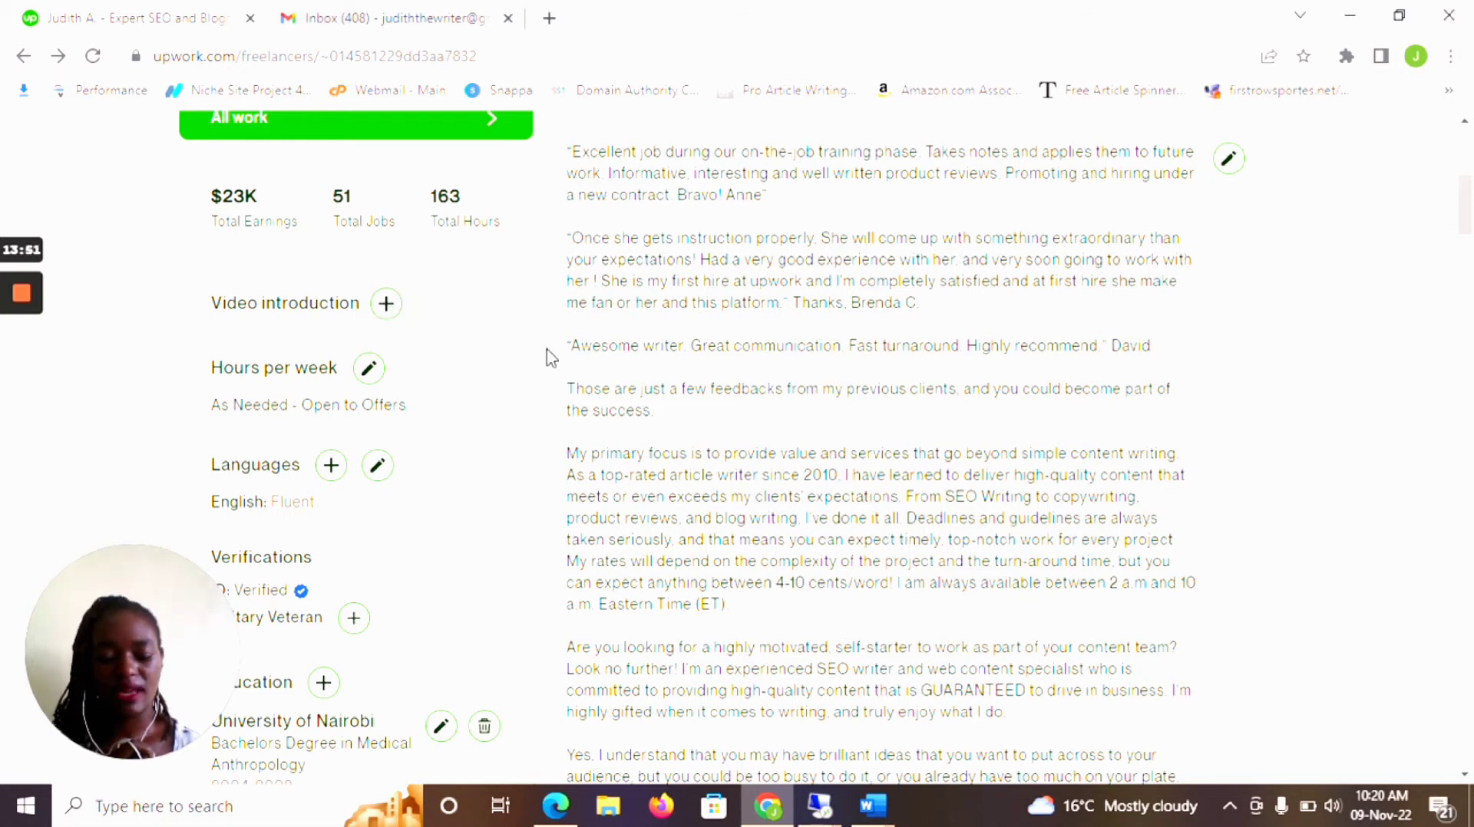
# - Look through the completed jobs in the work history down to the Portfolio section
pyautogui.scroll(-4, 511, 428)
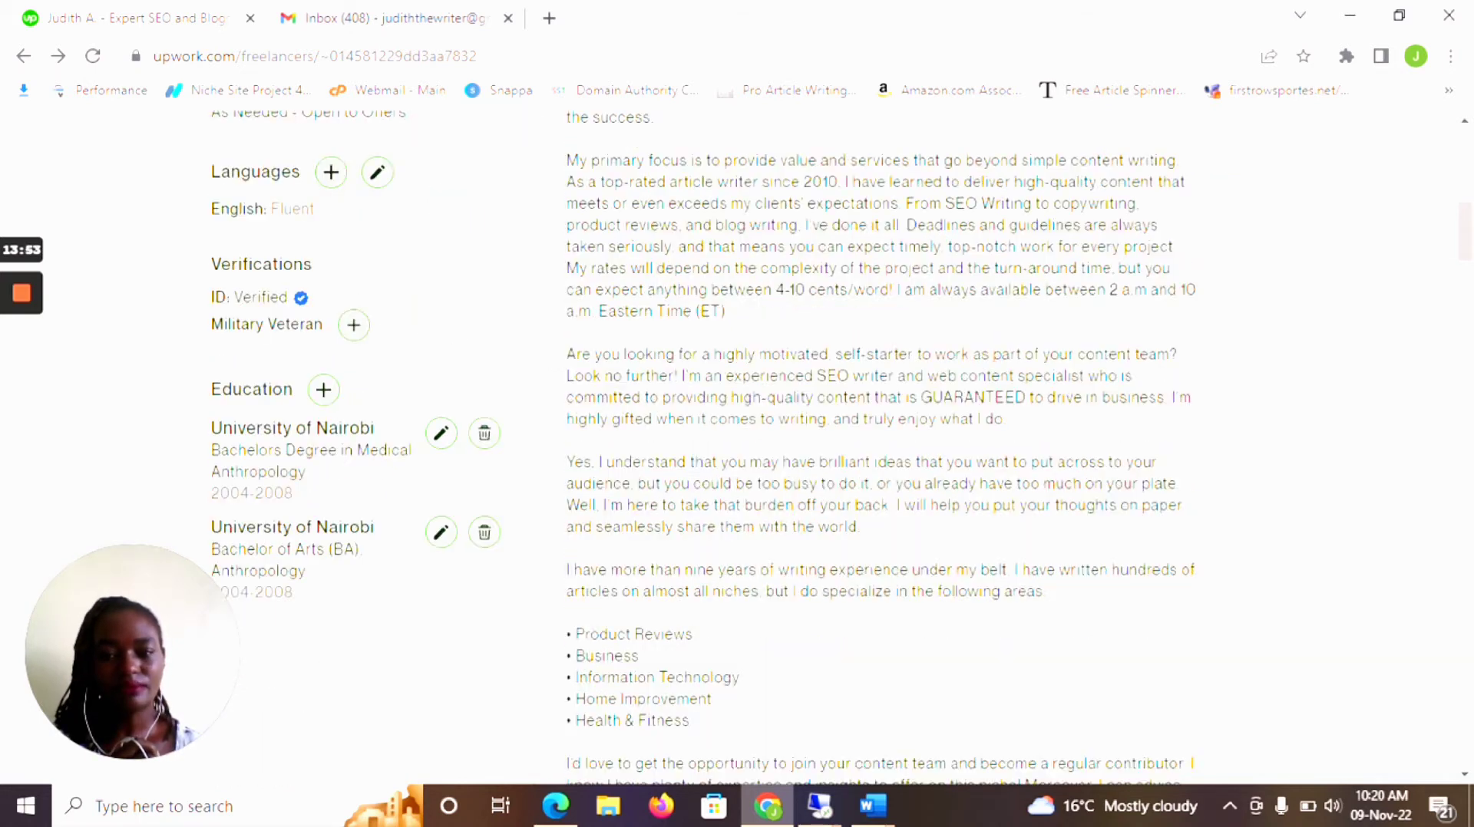
pyautogui.scroll(-12, 921, 454)
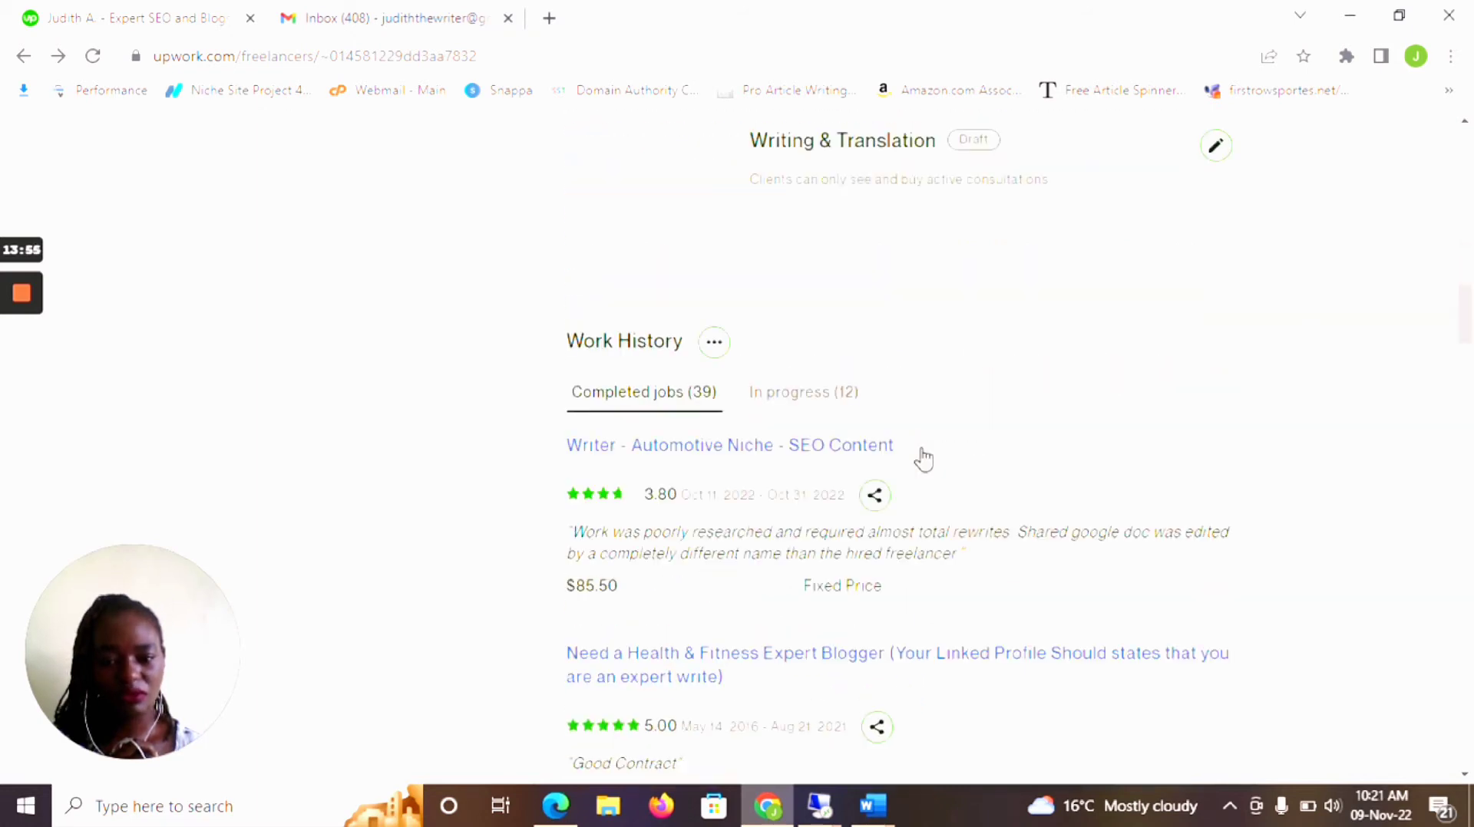
pyautogui.scroll(-12, 921, 458)
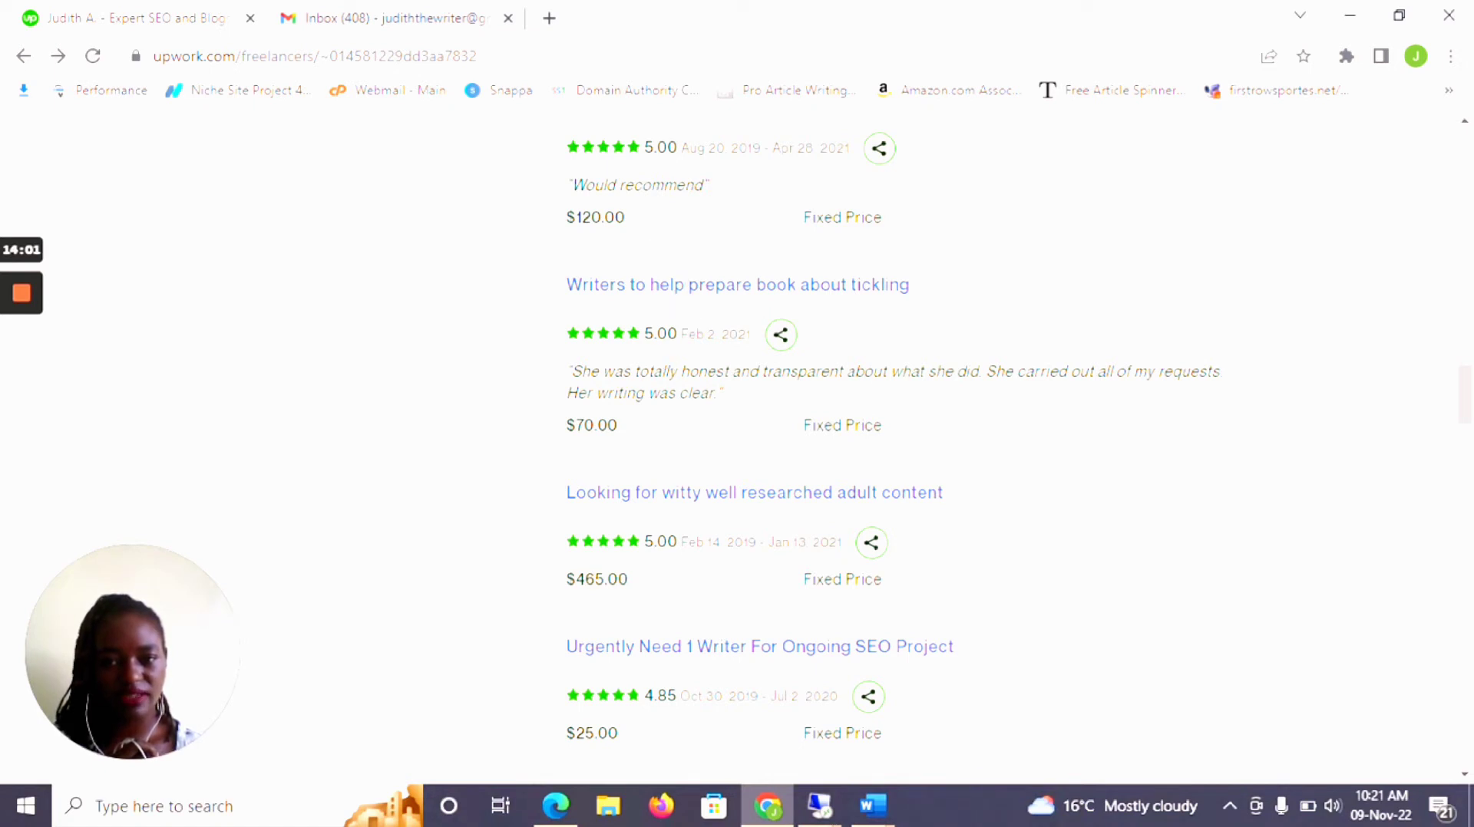
pyautogui.scroll(-10, 733, 449)
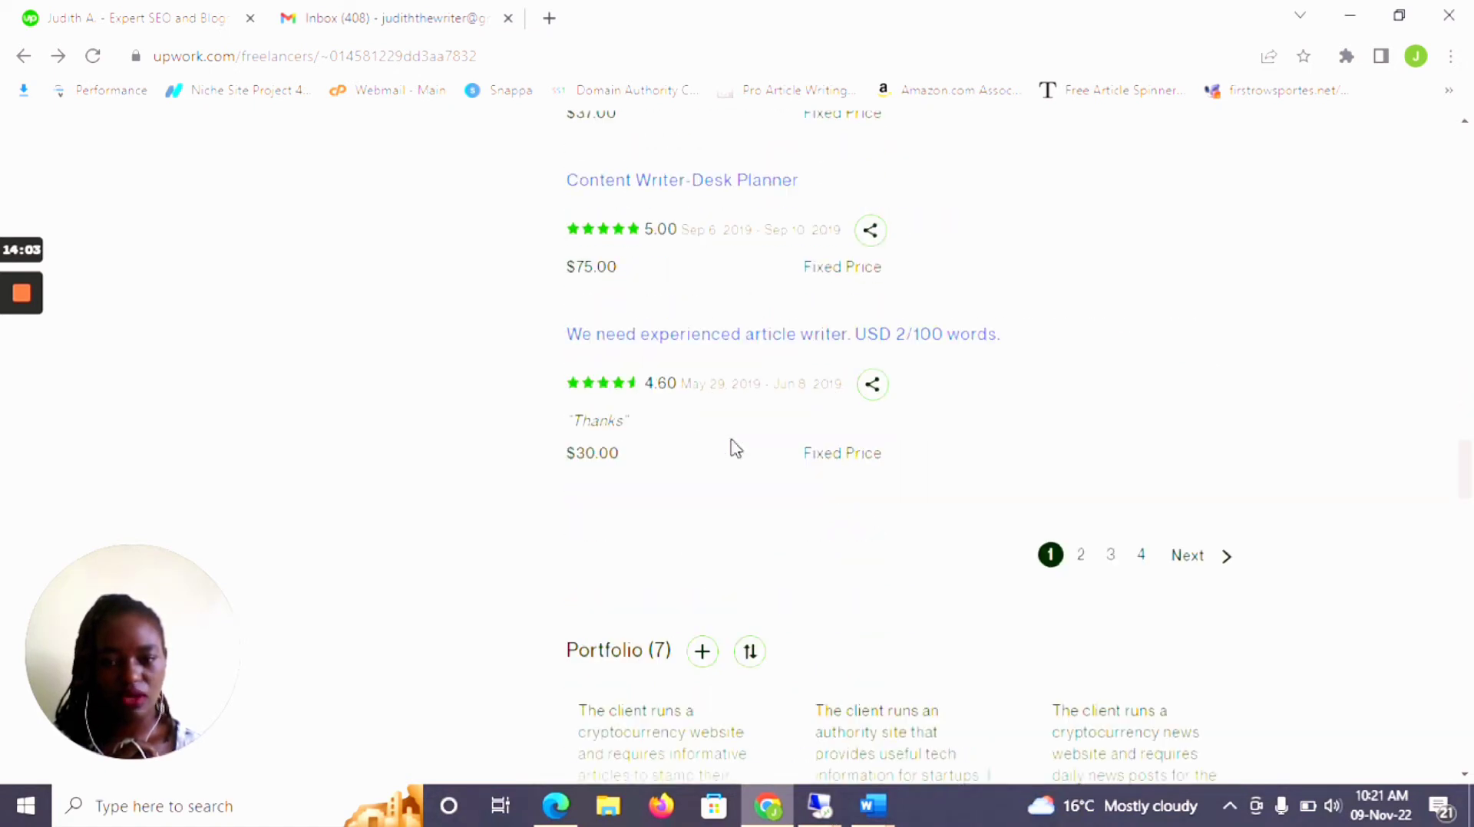
pyautogui.scroll(-4, 735, 460)
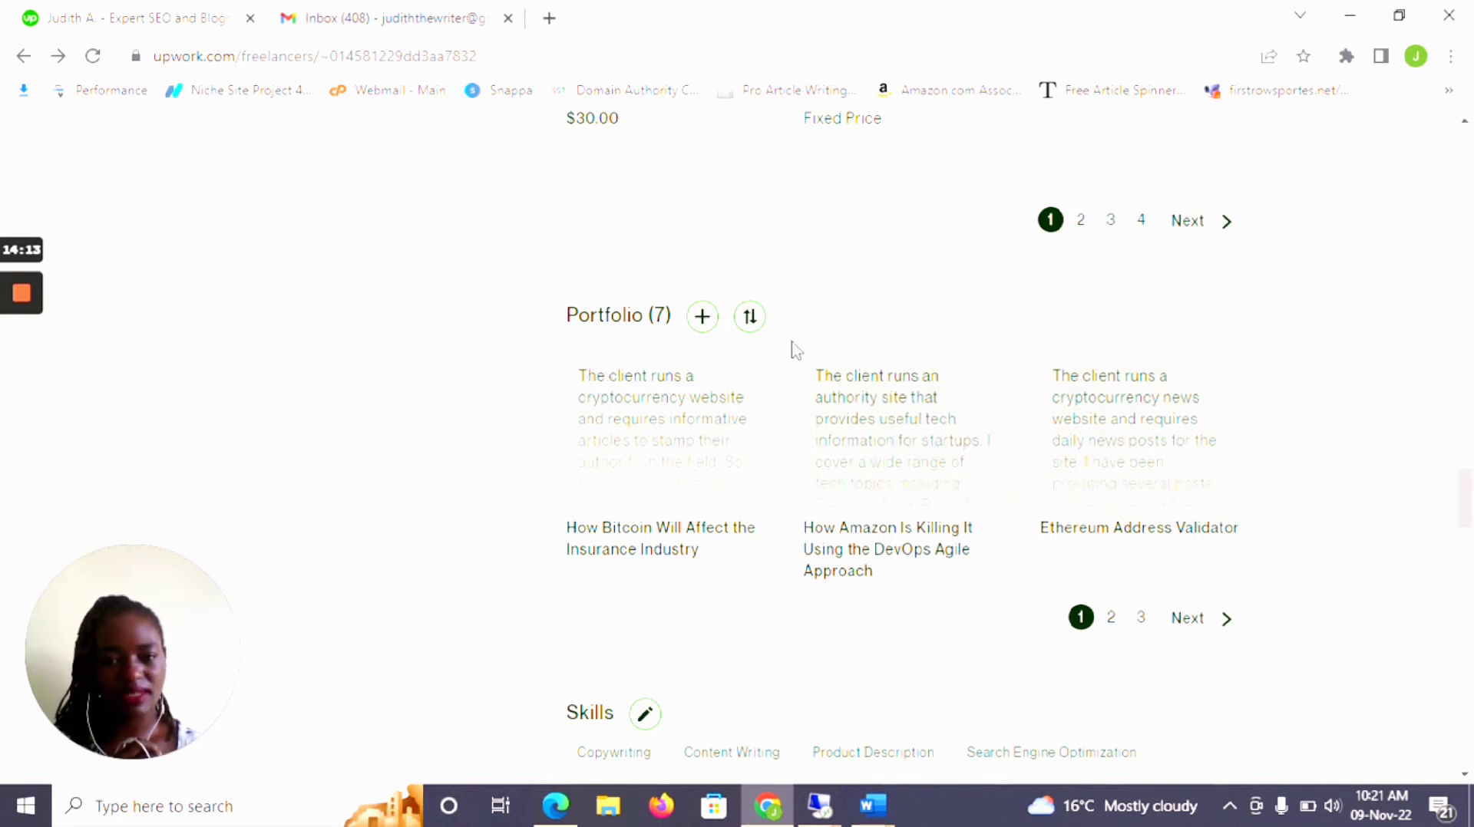
# - Open the portfolio project "How Bitcoin Will Affect the Insurance Industry" for editing, examine its details, and return to the profile
pyautogui.moveTo(1194, 453)
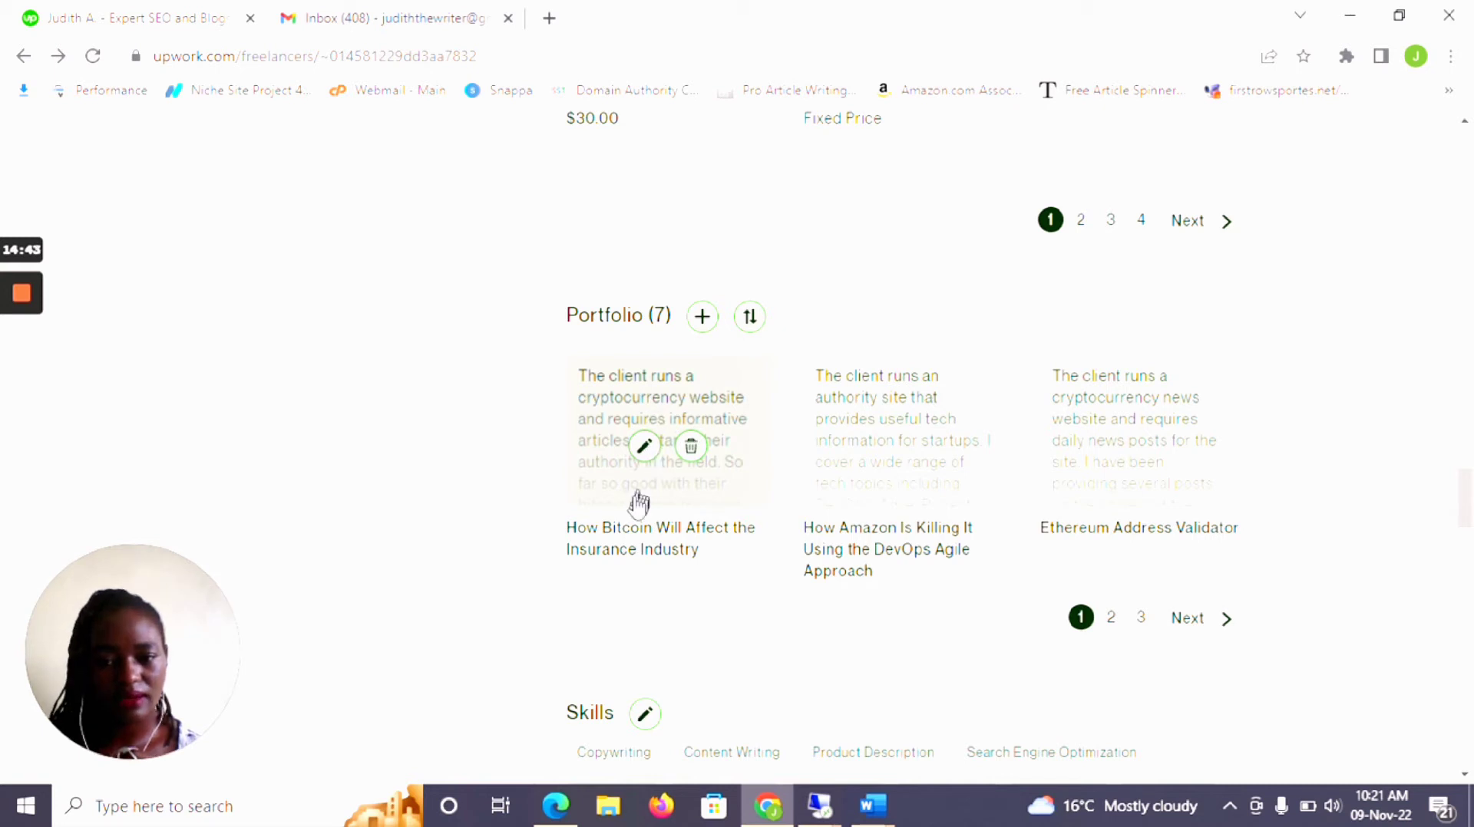
pyautogui.click(645, 448)
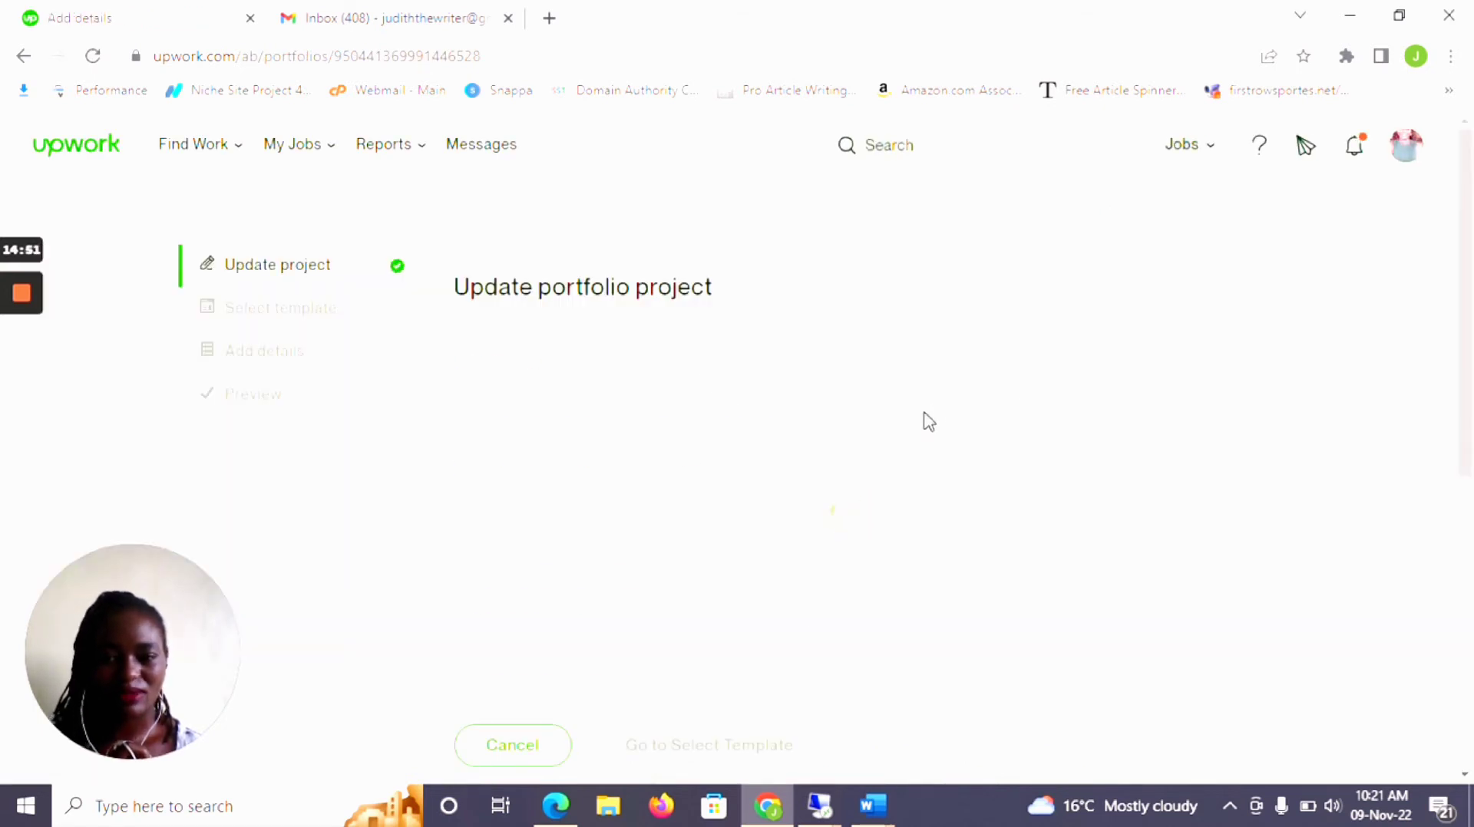
pyautogui.scroll(-1, 1004, 433)
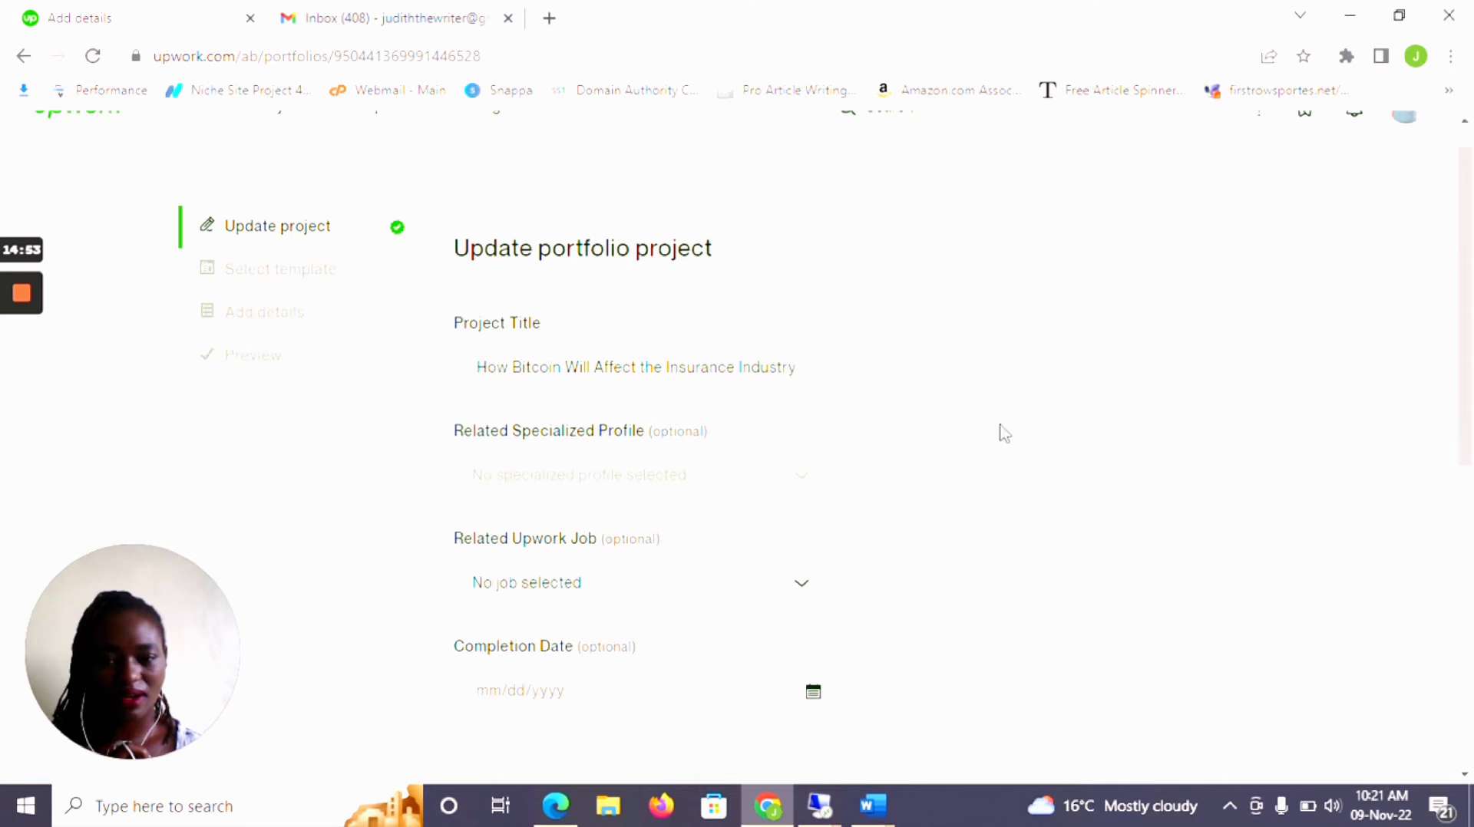
pyautogui.scroll(-5, 1002, 432)
pyautogui.hotkey('alt', 'Left')
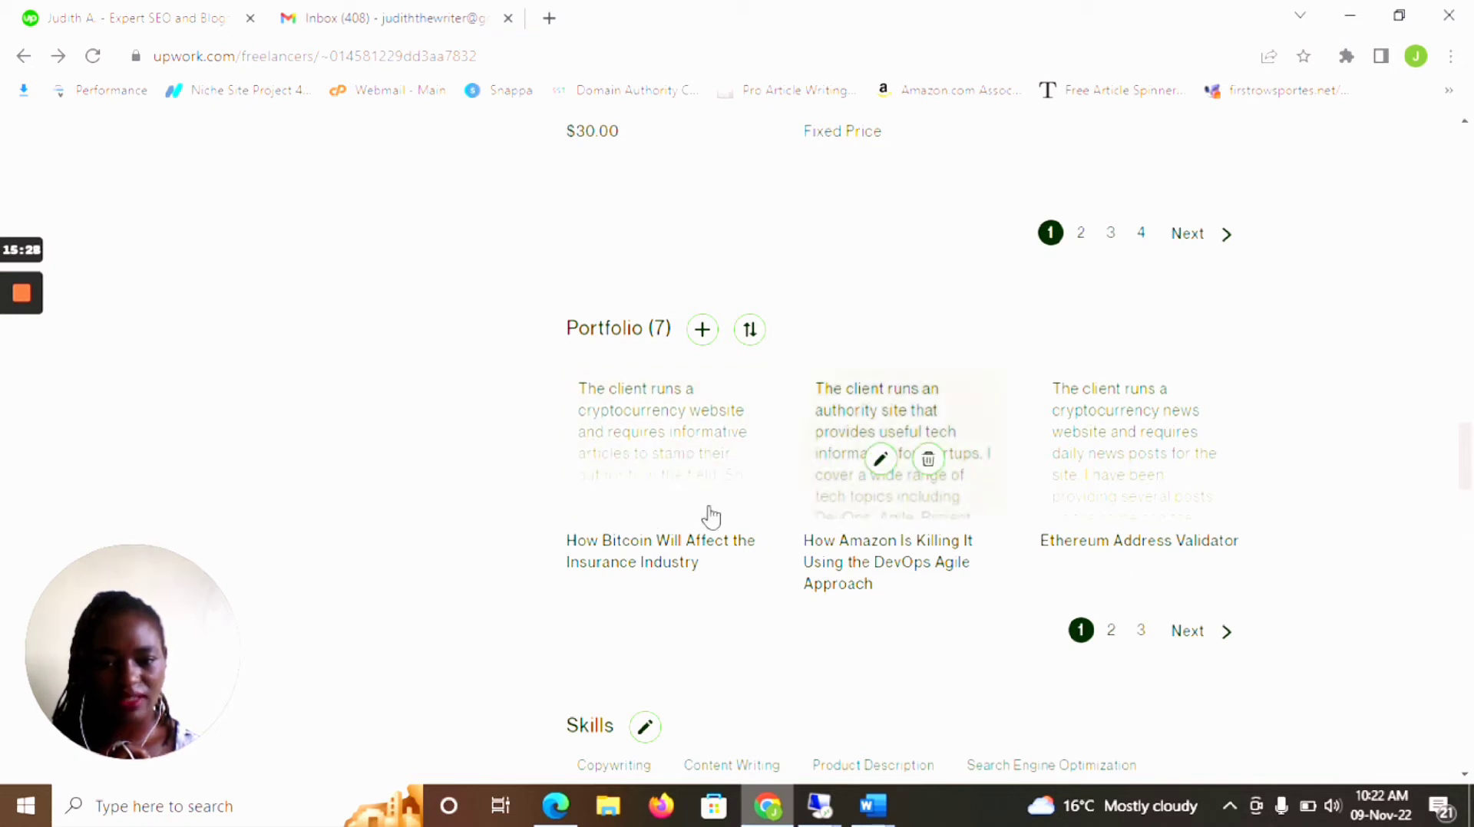
# - Examine the three writing samples on the first page of the portfolio
pyautogui.moveTo(719, 512)
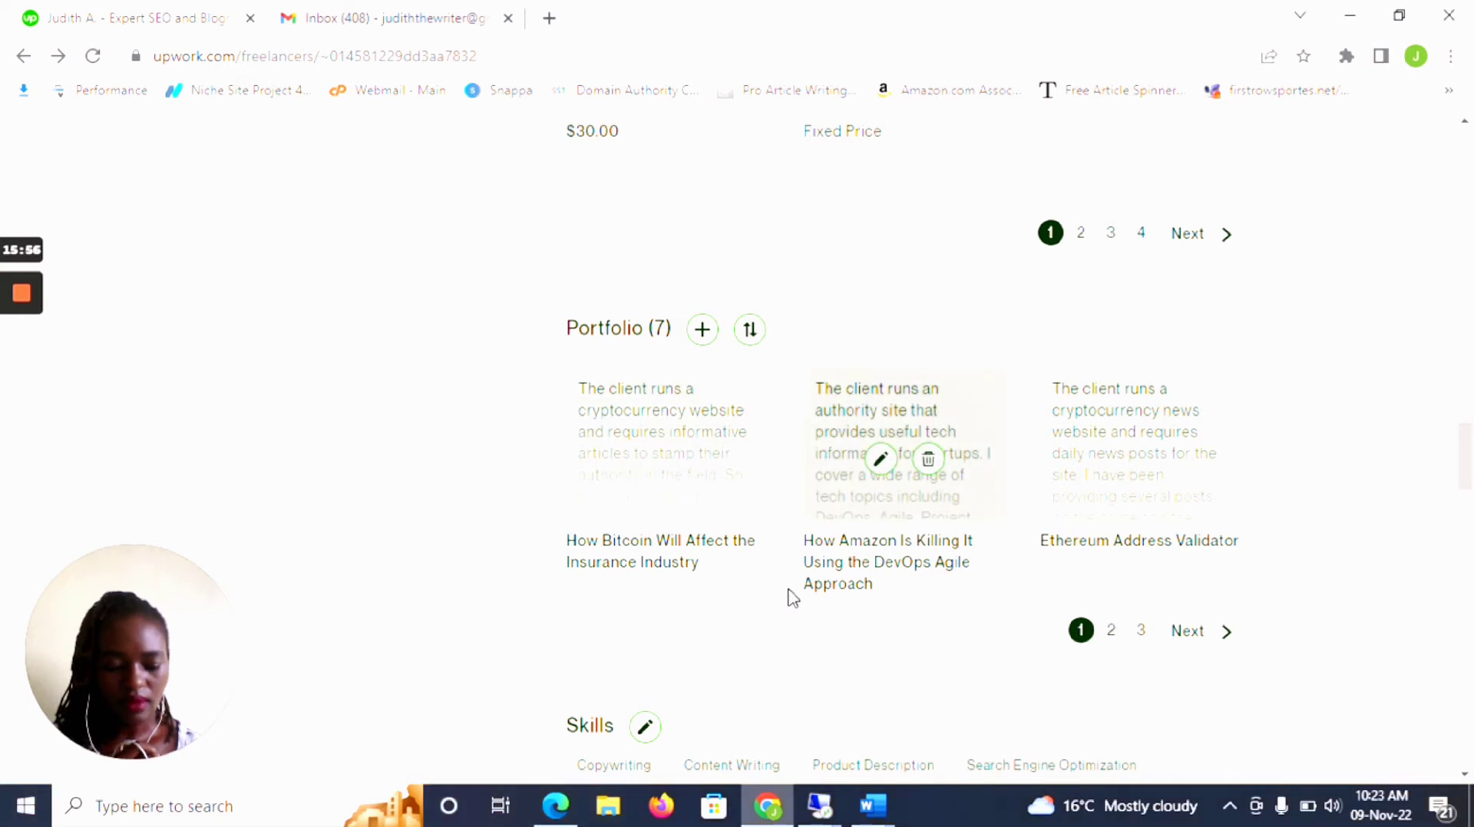
pyautogui.scroll(-3, 701, 500)
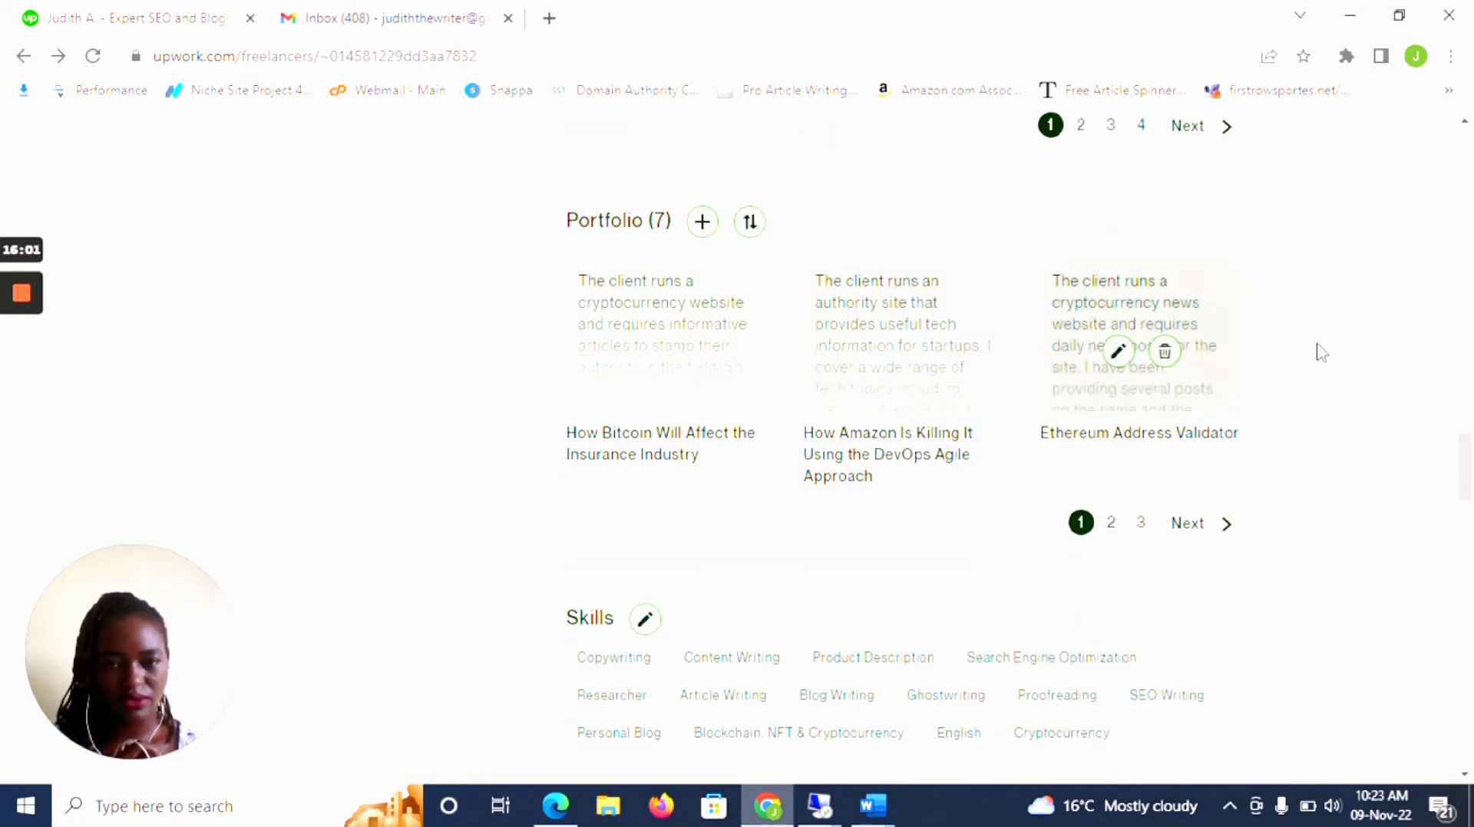
pyautogui.moveTo(710, 389)
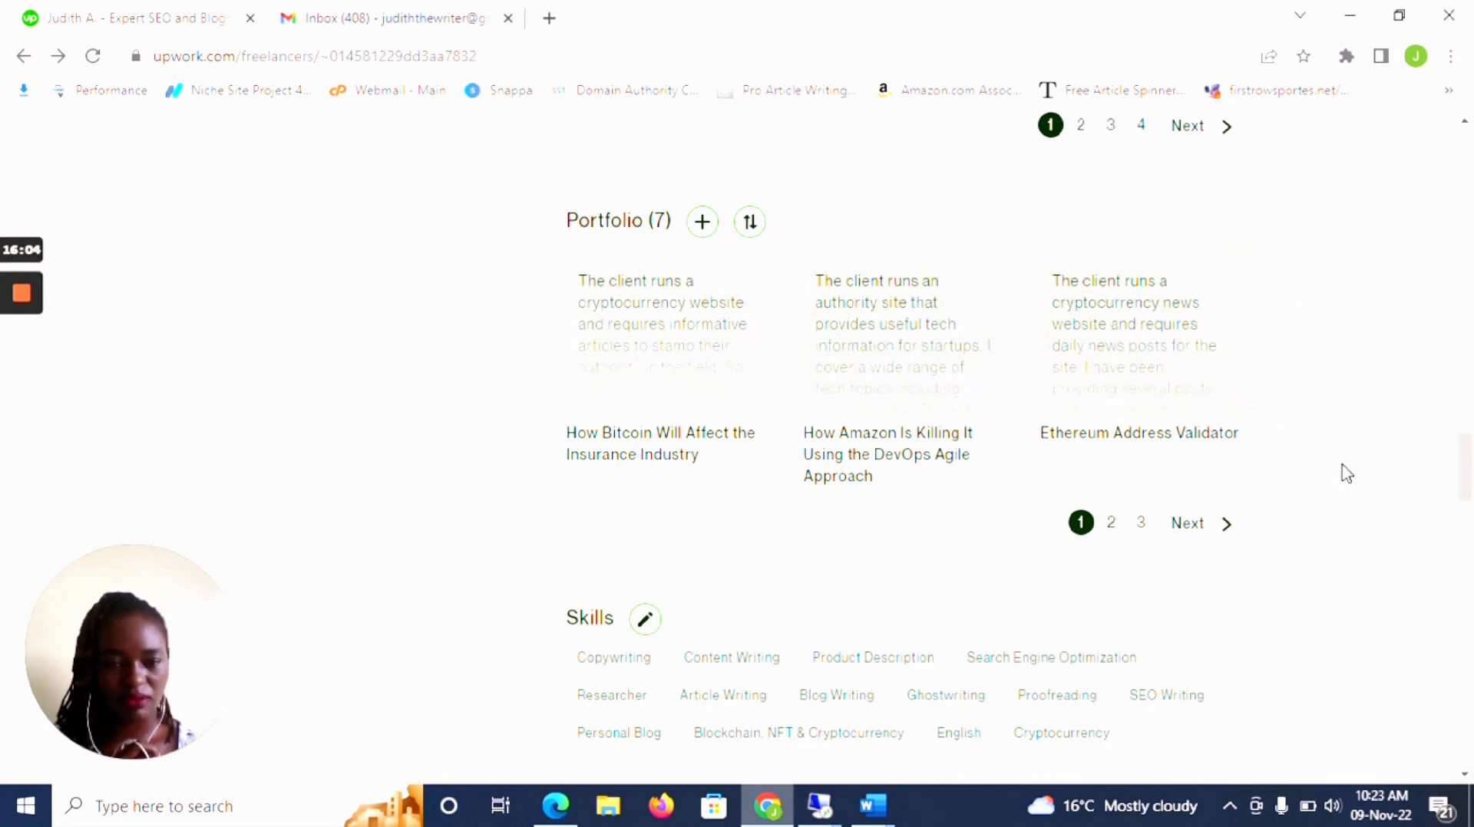
pyautogui.moveTo(907, 396)
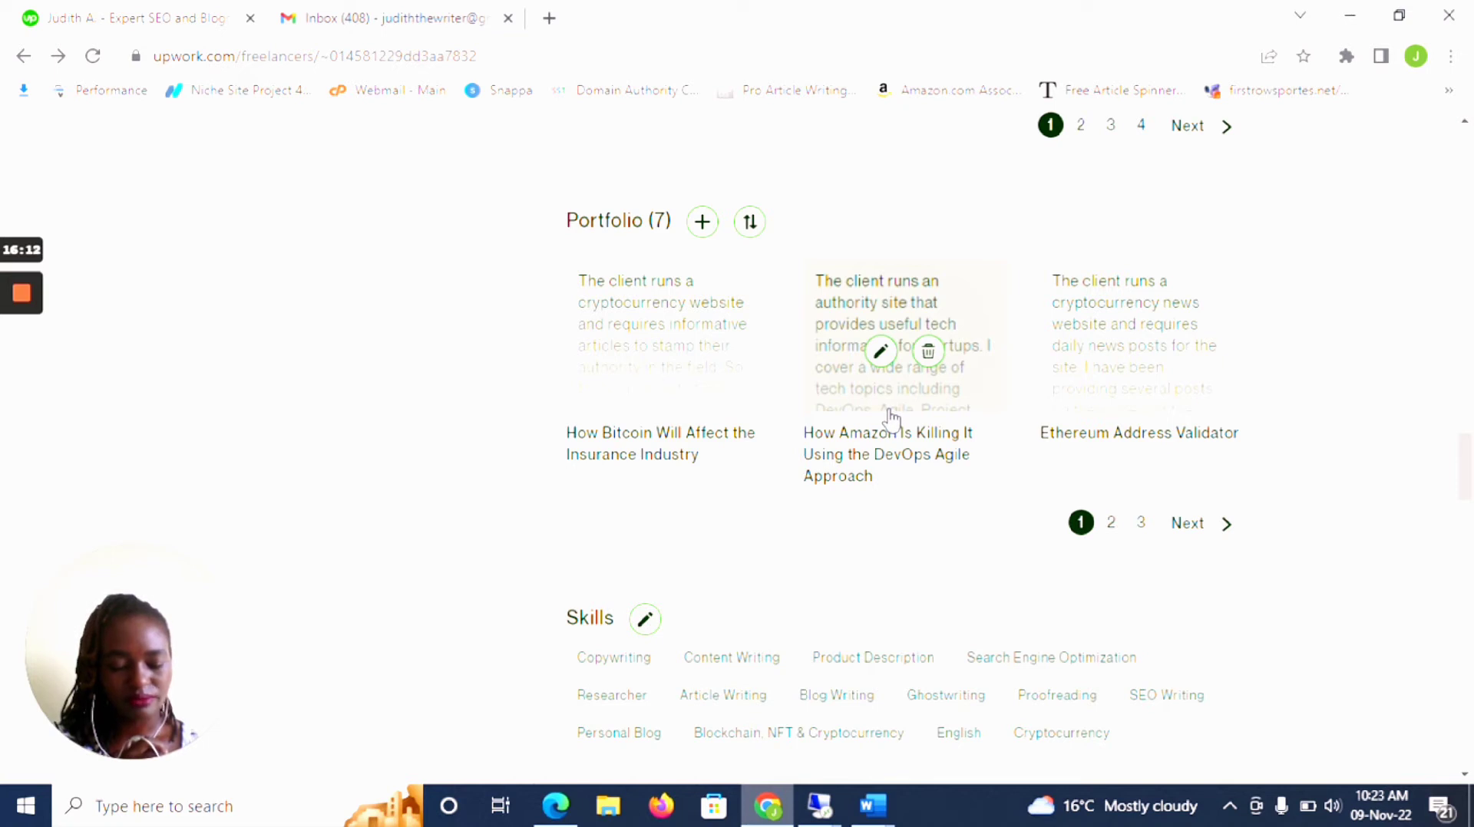
pyautogui.moveTo(1031, 417)
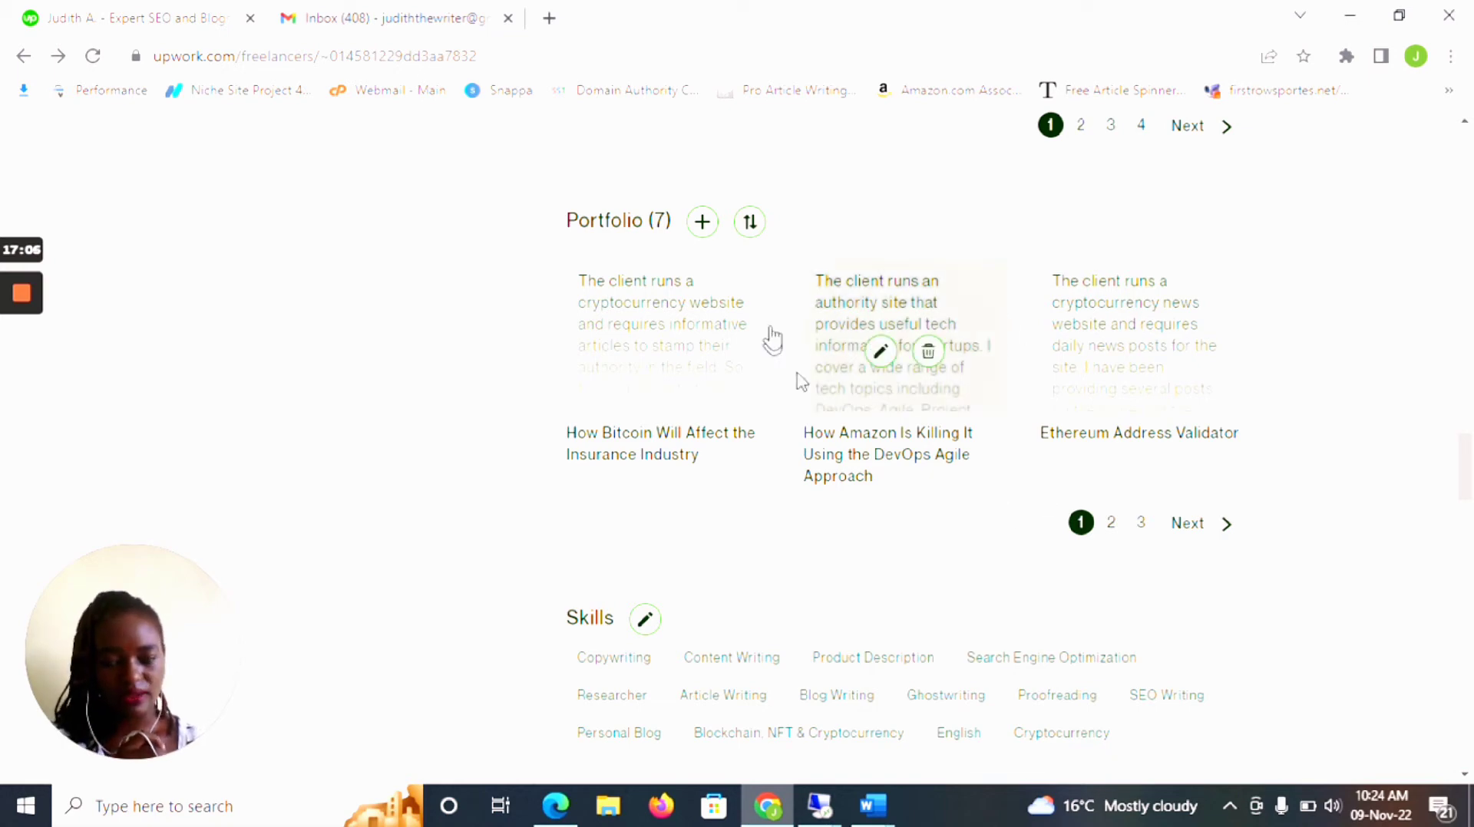
# - Look through the Skills, Project Catalog and Testimonials sections down to Certifications
pyautogui.scroll(-4, 1085, 365)
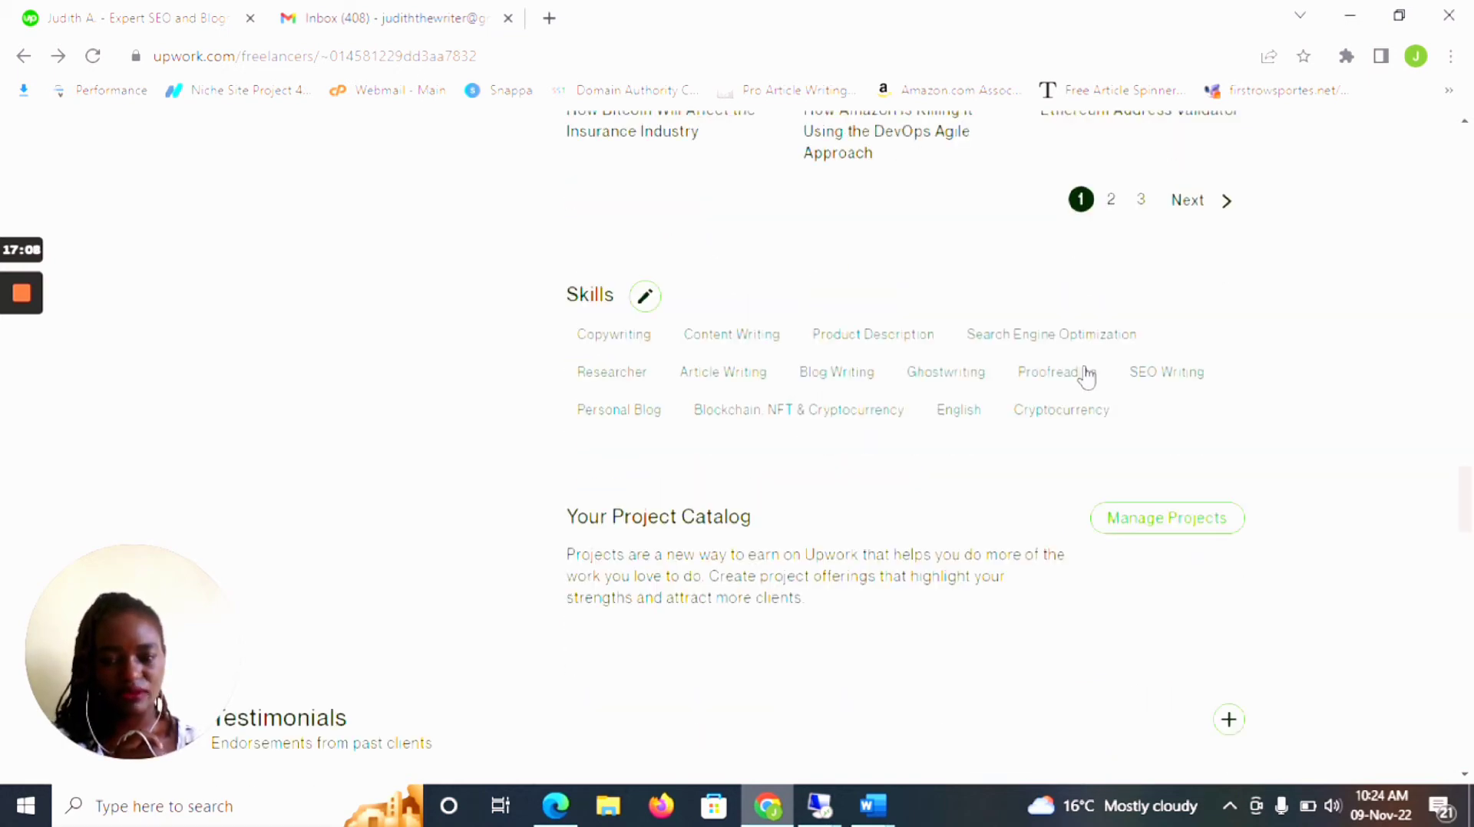
pyautogui.scroll(-9, 1163, 411)
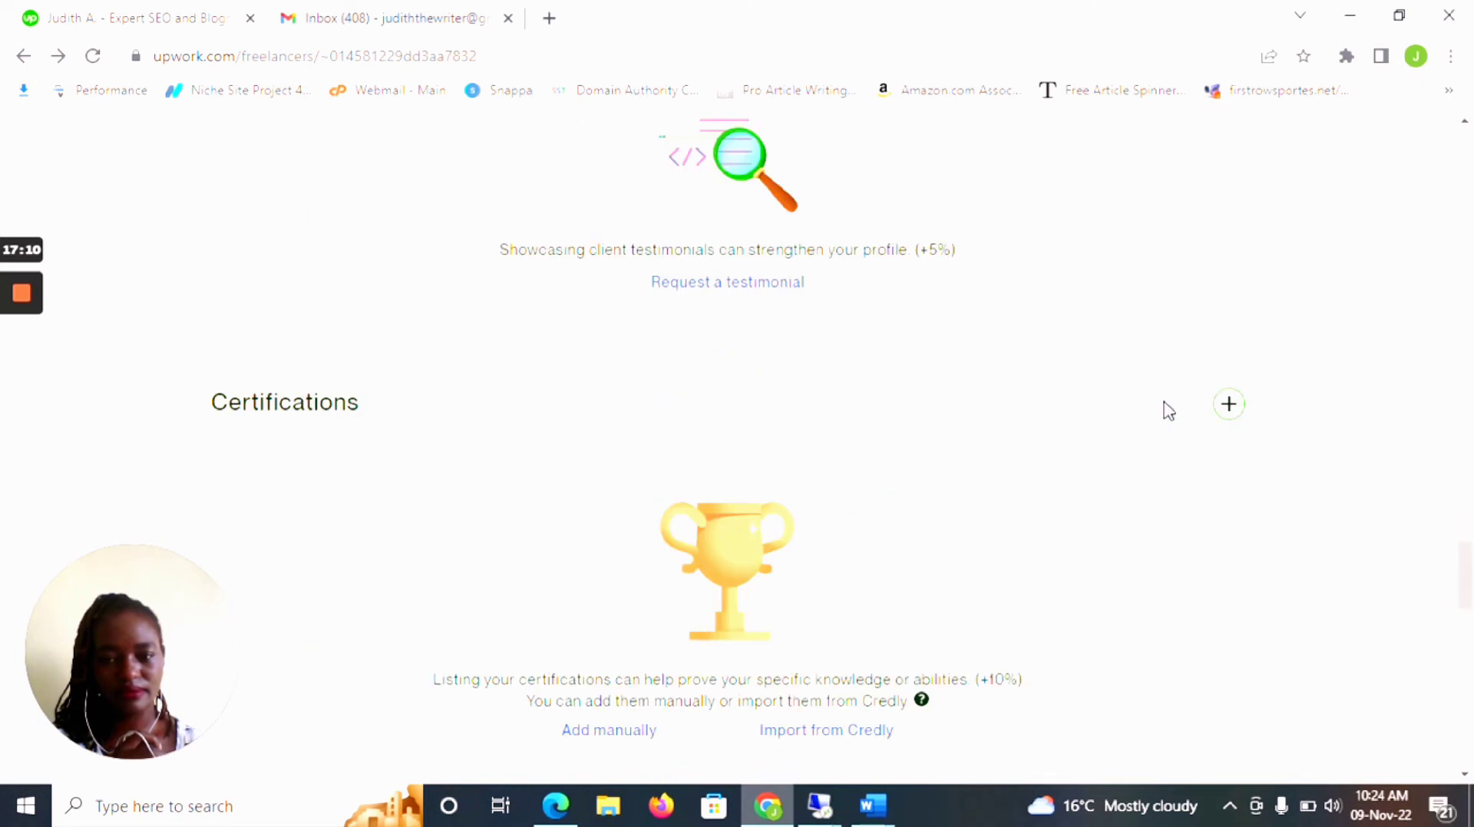
pyautogui.scroll(-3, 1063, 444)
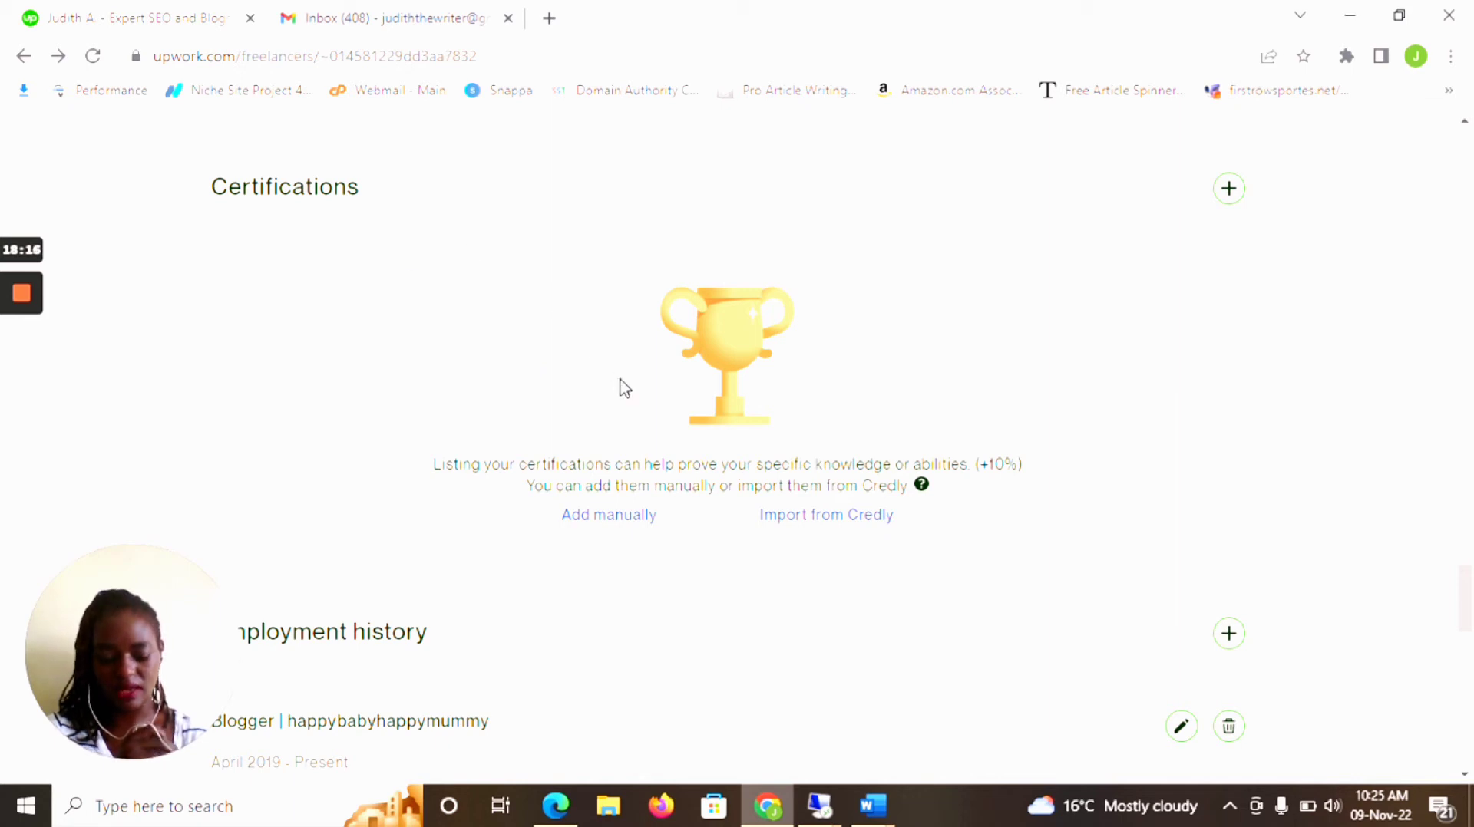
# - Examine the positions listed in the Employment history section
pyautogui.scroll(-4, 730, 453)
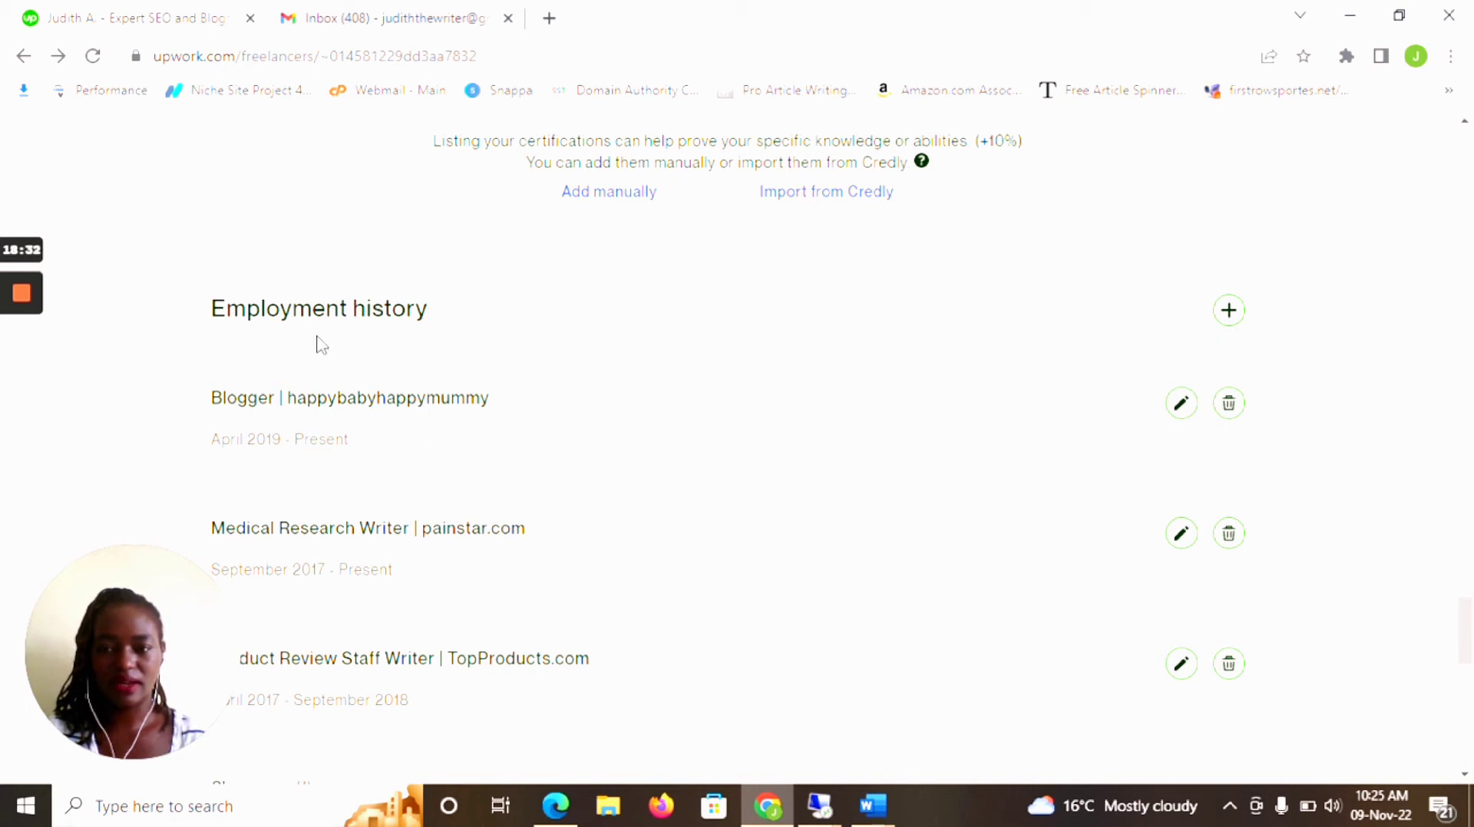
pyautogui.scroll(-1, 354, 443)
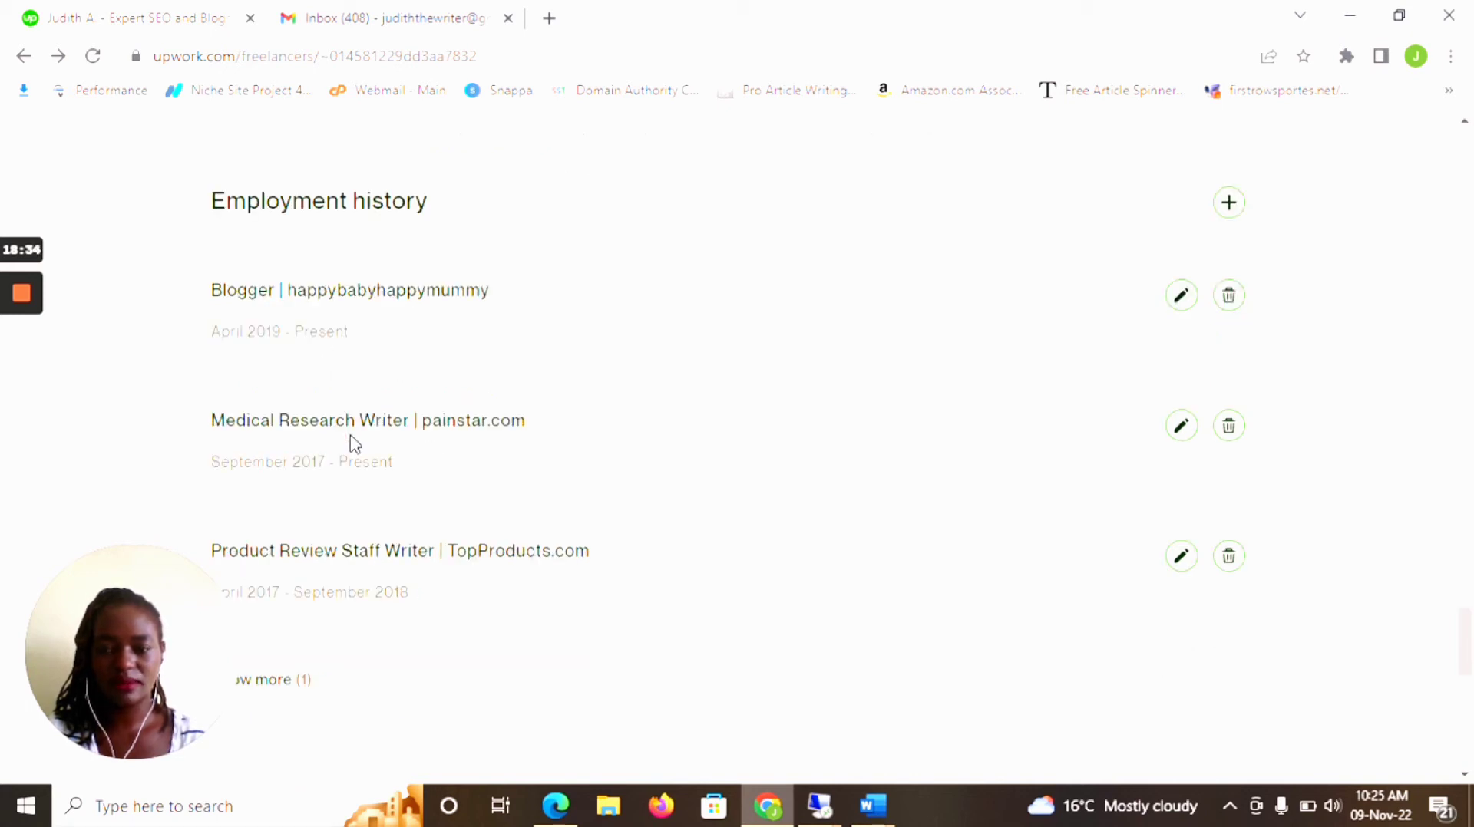
pyautogui.scroll(-1, 355, 443)
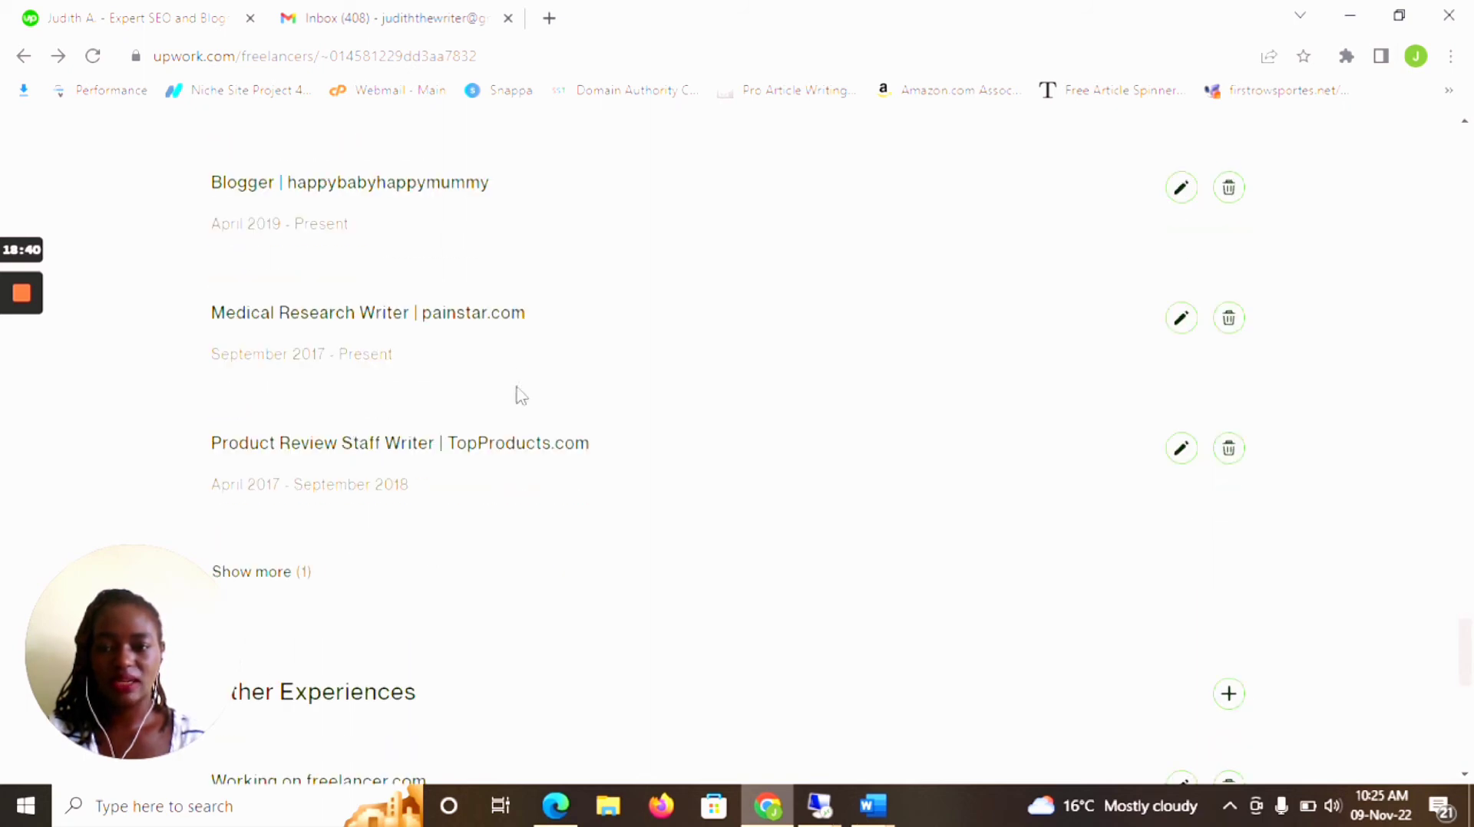
# - Open the Product Review Staff Writer employment entry for editing, review its fields through the optional description, and close it without saving
pyautogui.click(1181, 448)
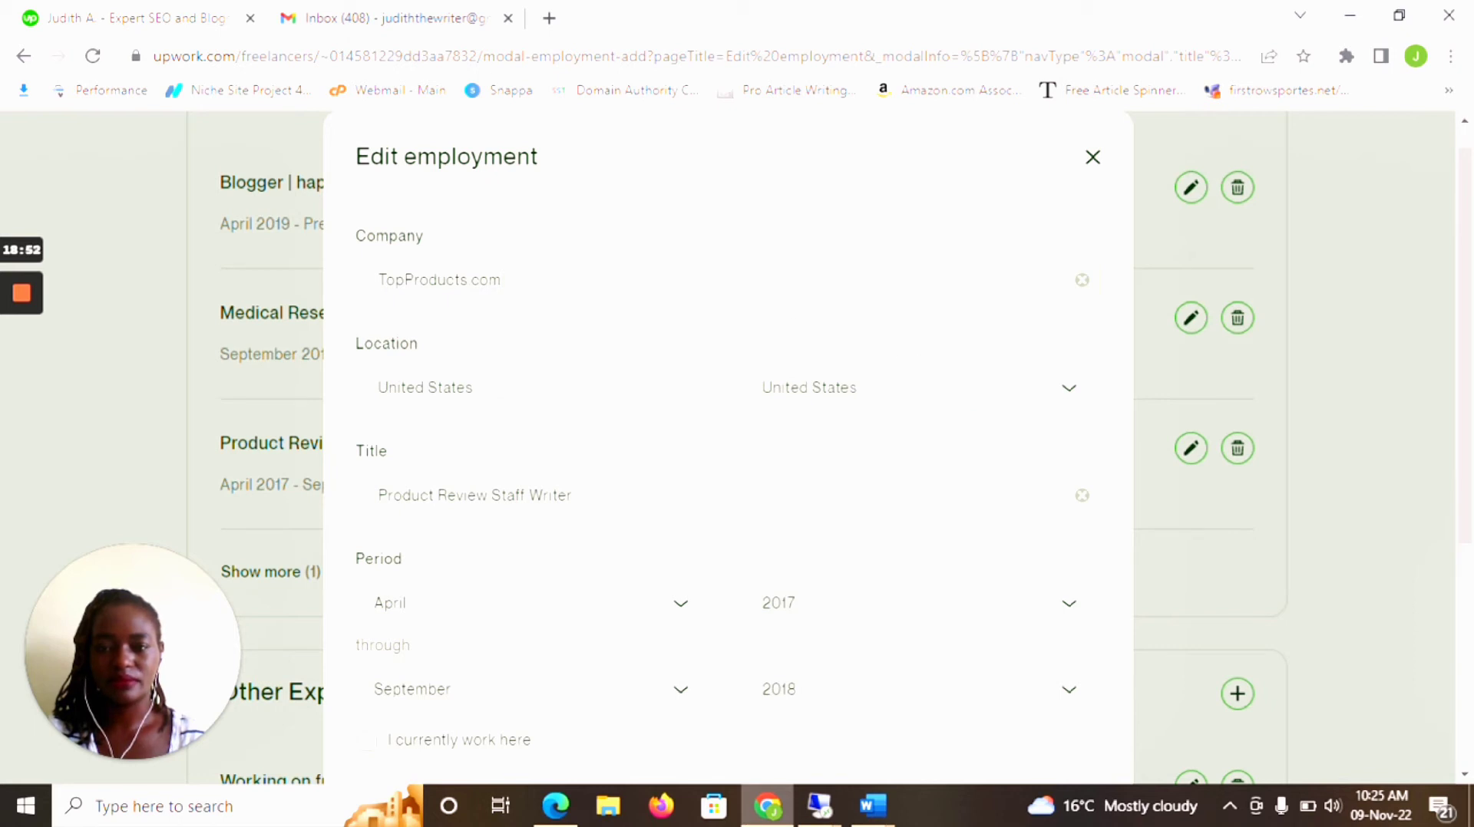
pyautogui.scroll(-5, 760, 327)
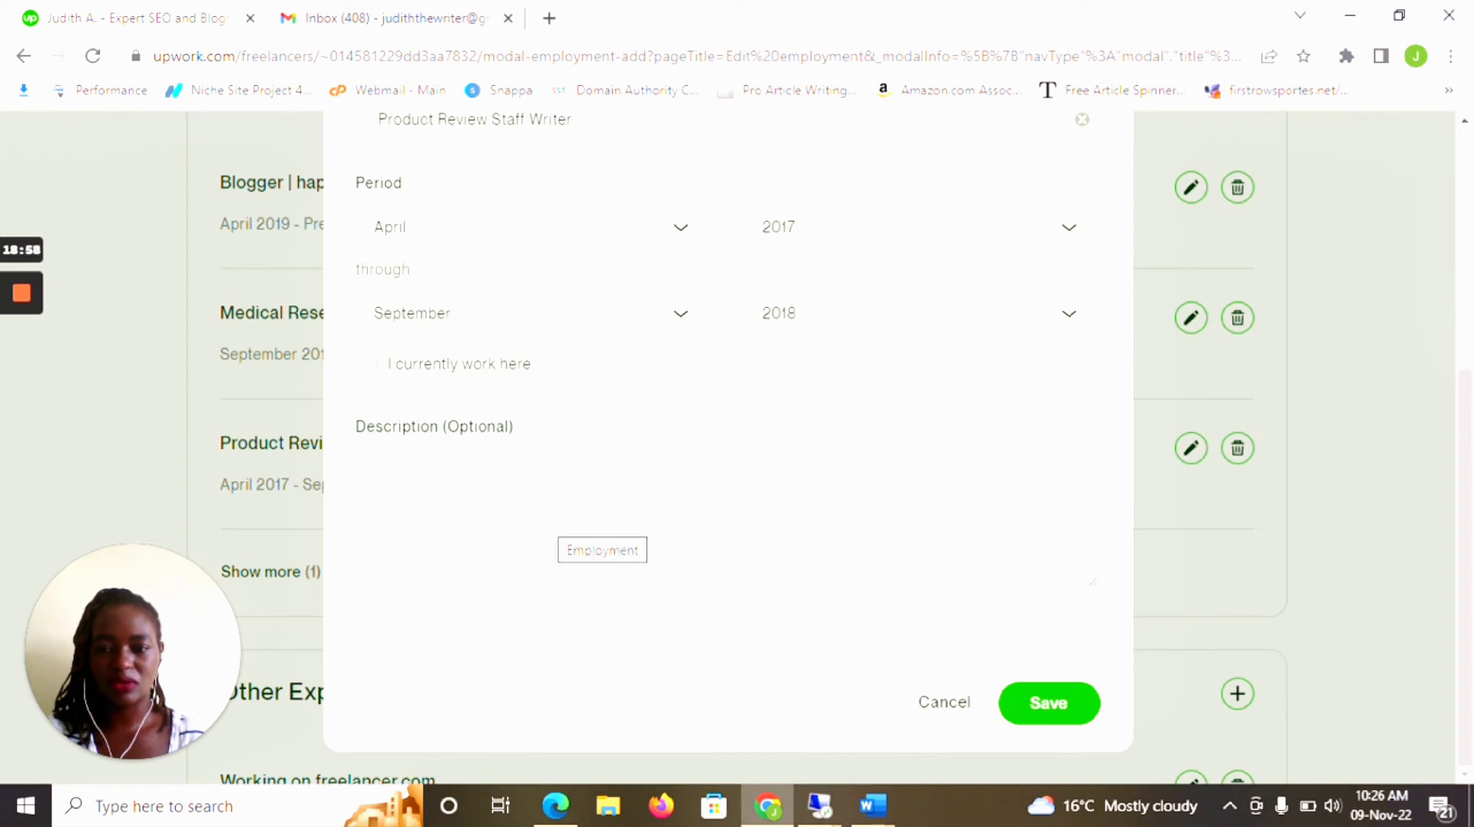
pyautogui.scroll(5, 739, 459)
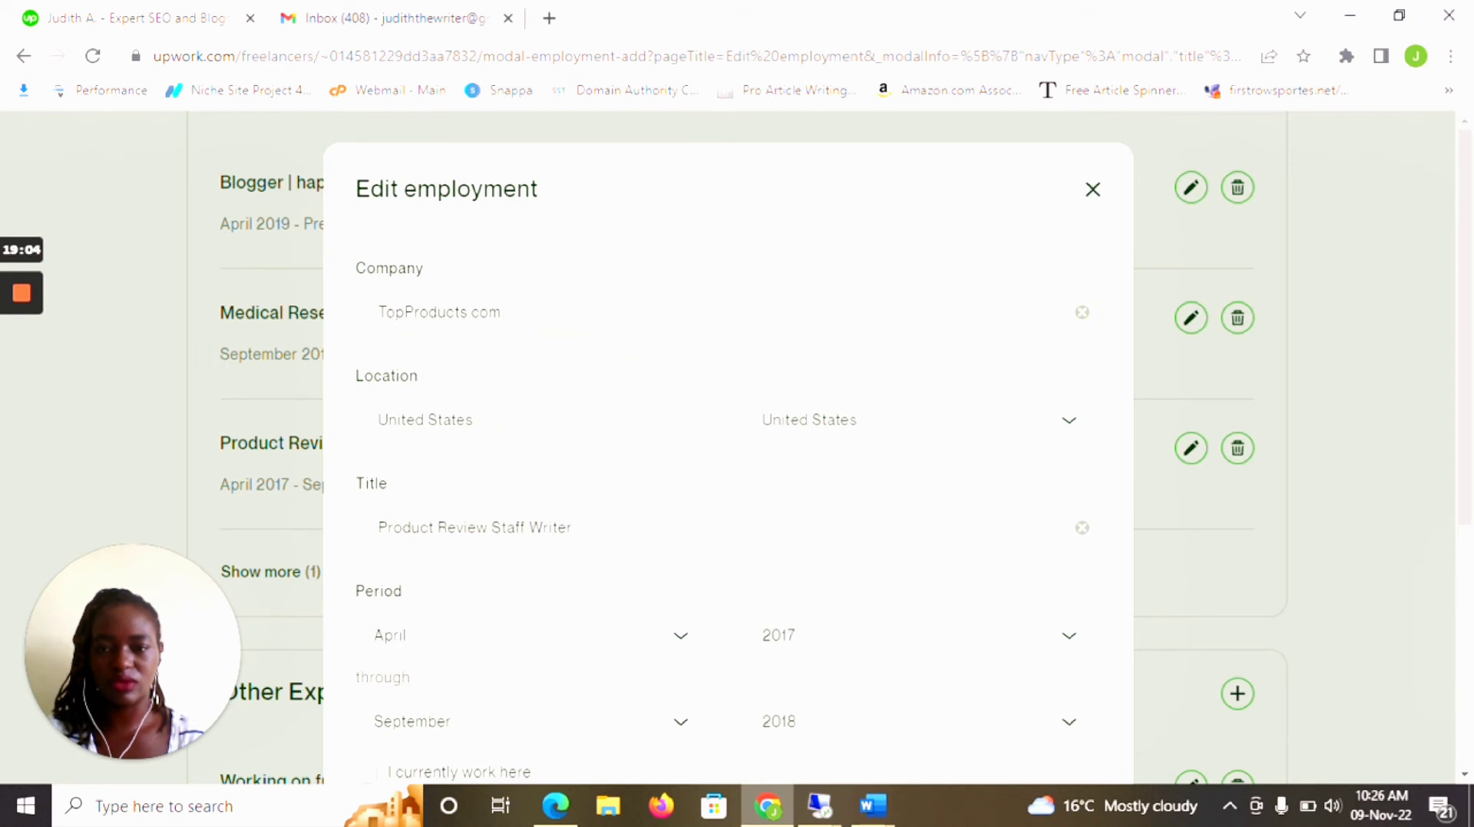
pyautogui.click(1093, 189)
# - Go over the employment history entries again, down to the Other Experiences section and back
pyautogui.scroll(3, 544, 530)
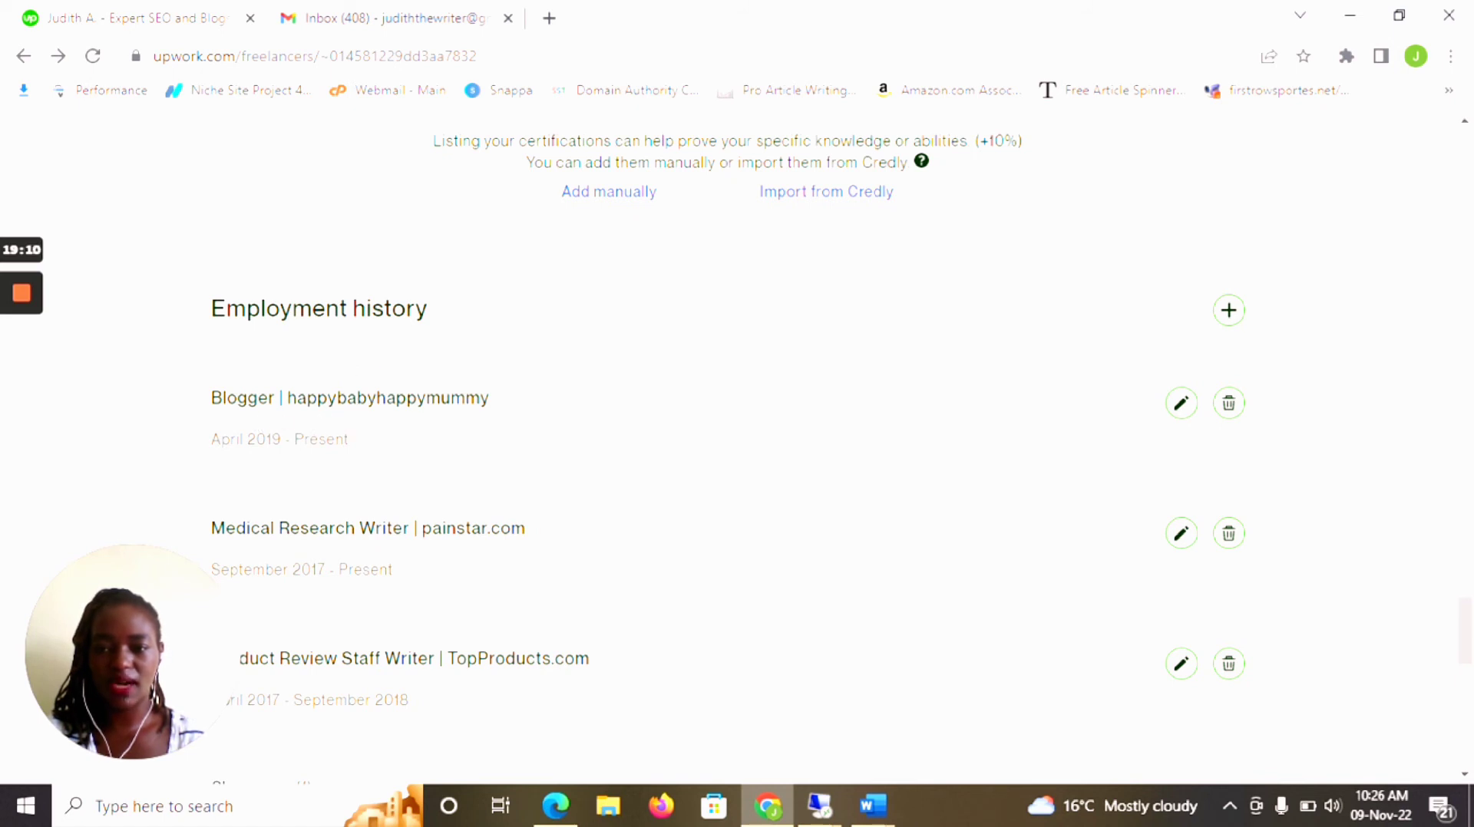
pyautogui.scroll(-1, 619, 468)
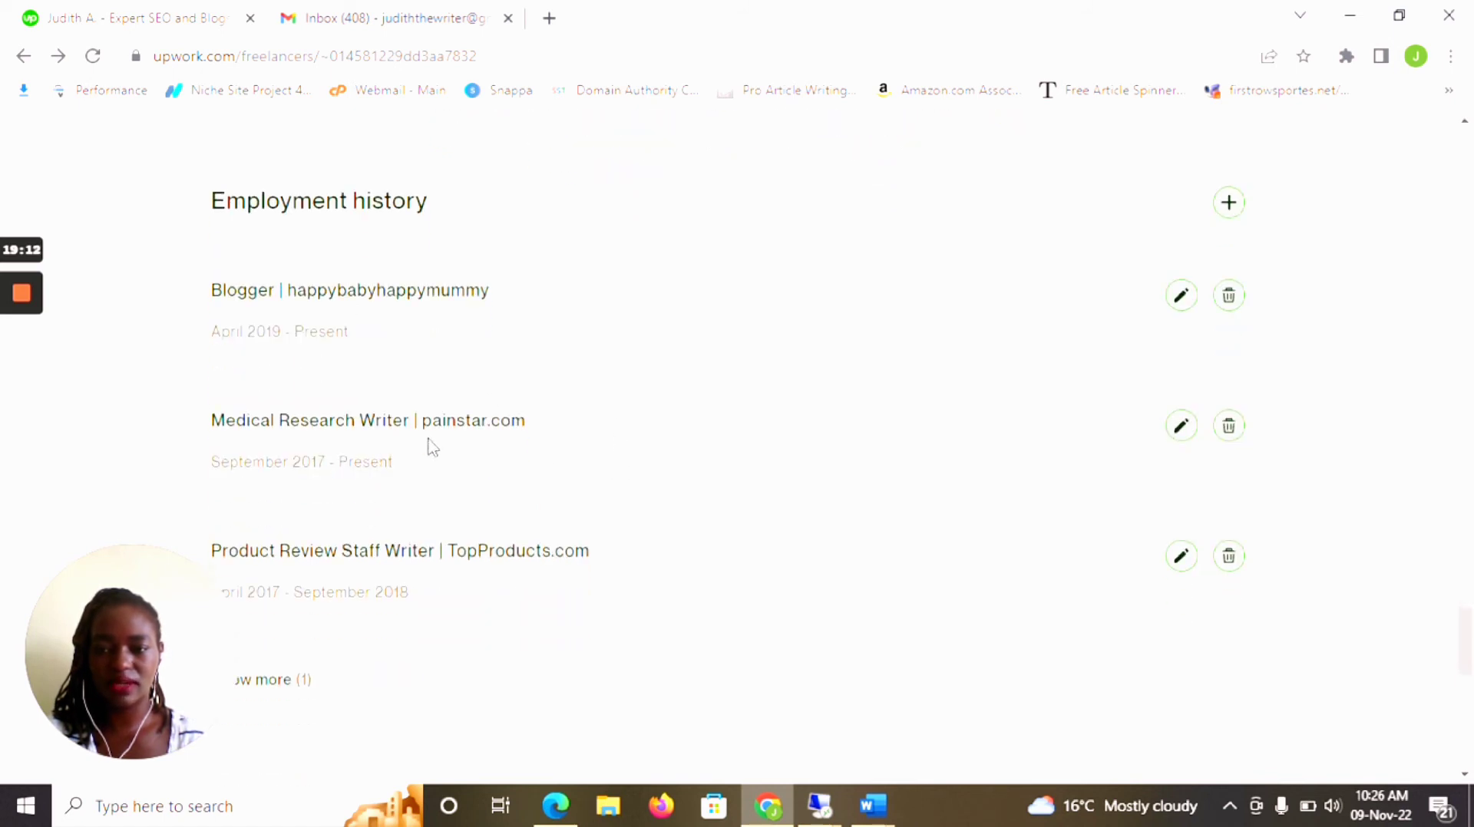
pyautogui.scroll(-1, 511, 439)
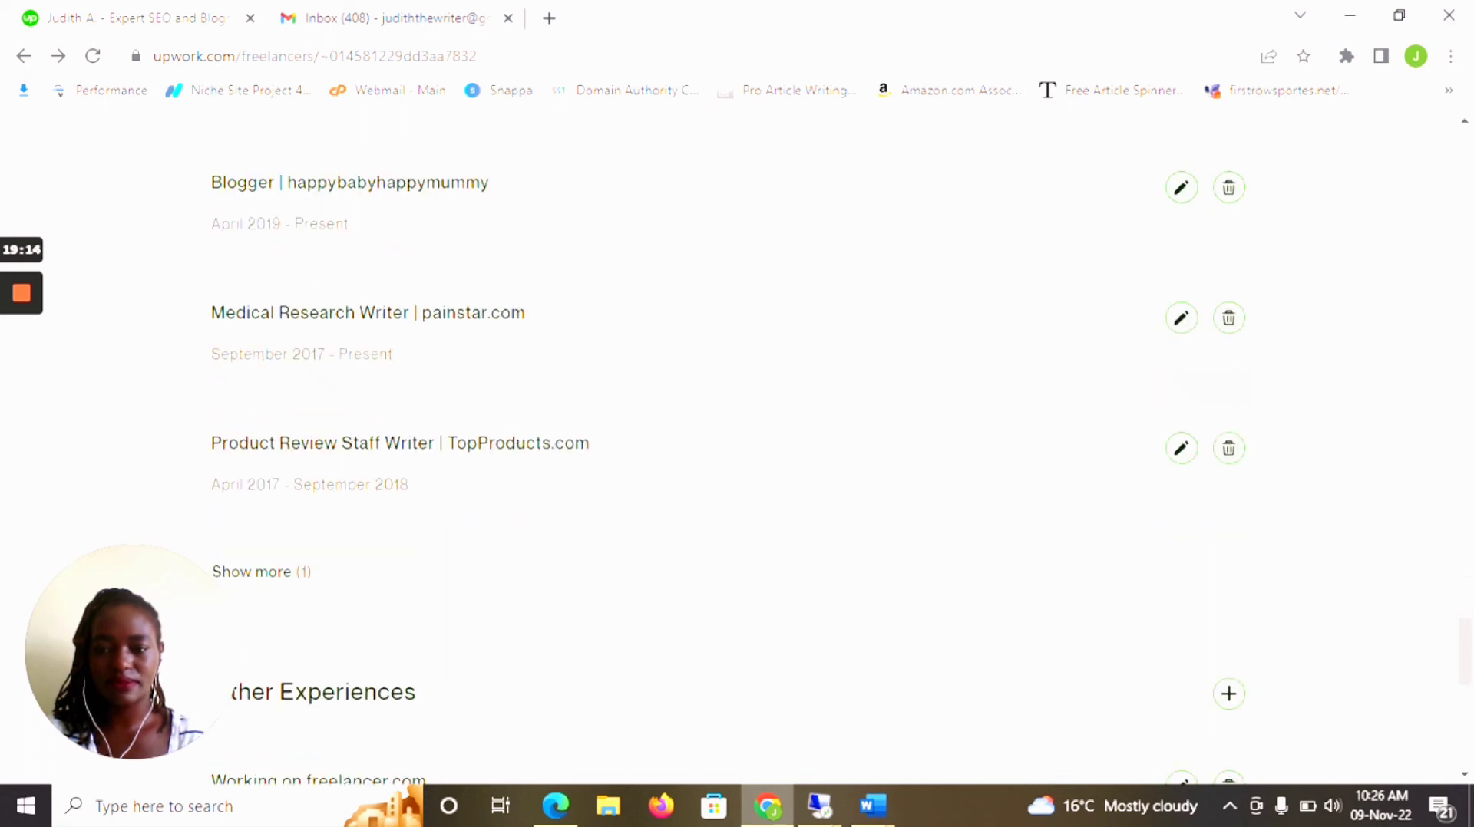
pyautogui.scroll(-4, 638, 509)
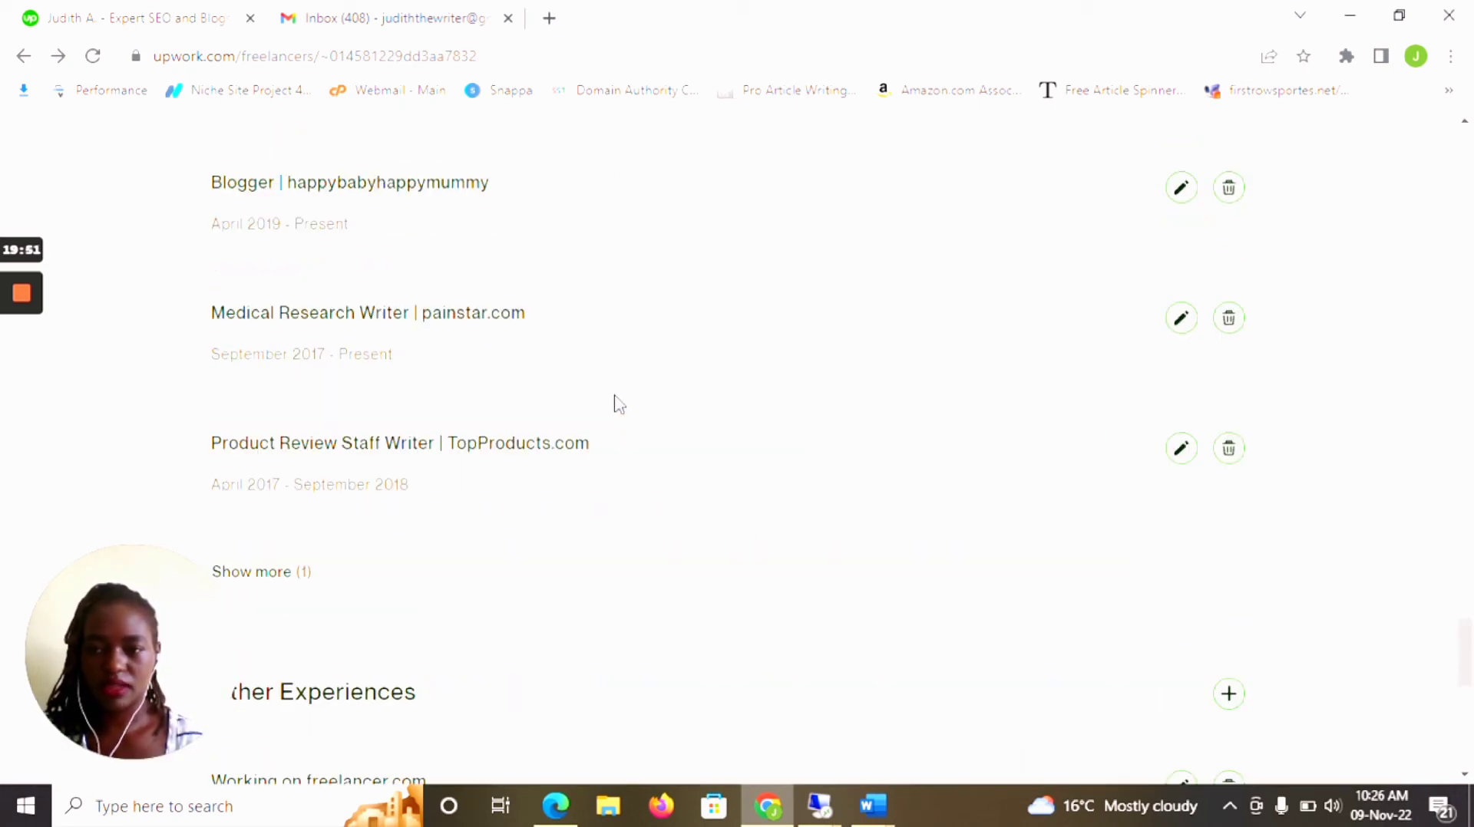
pyautogui.scroll(4, 618, 403)
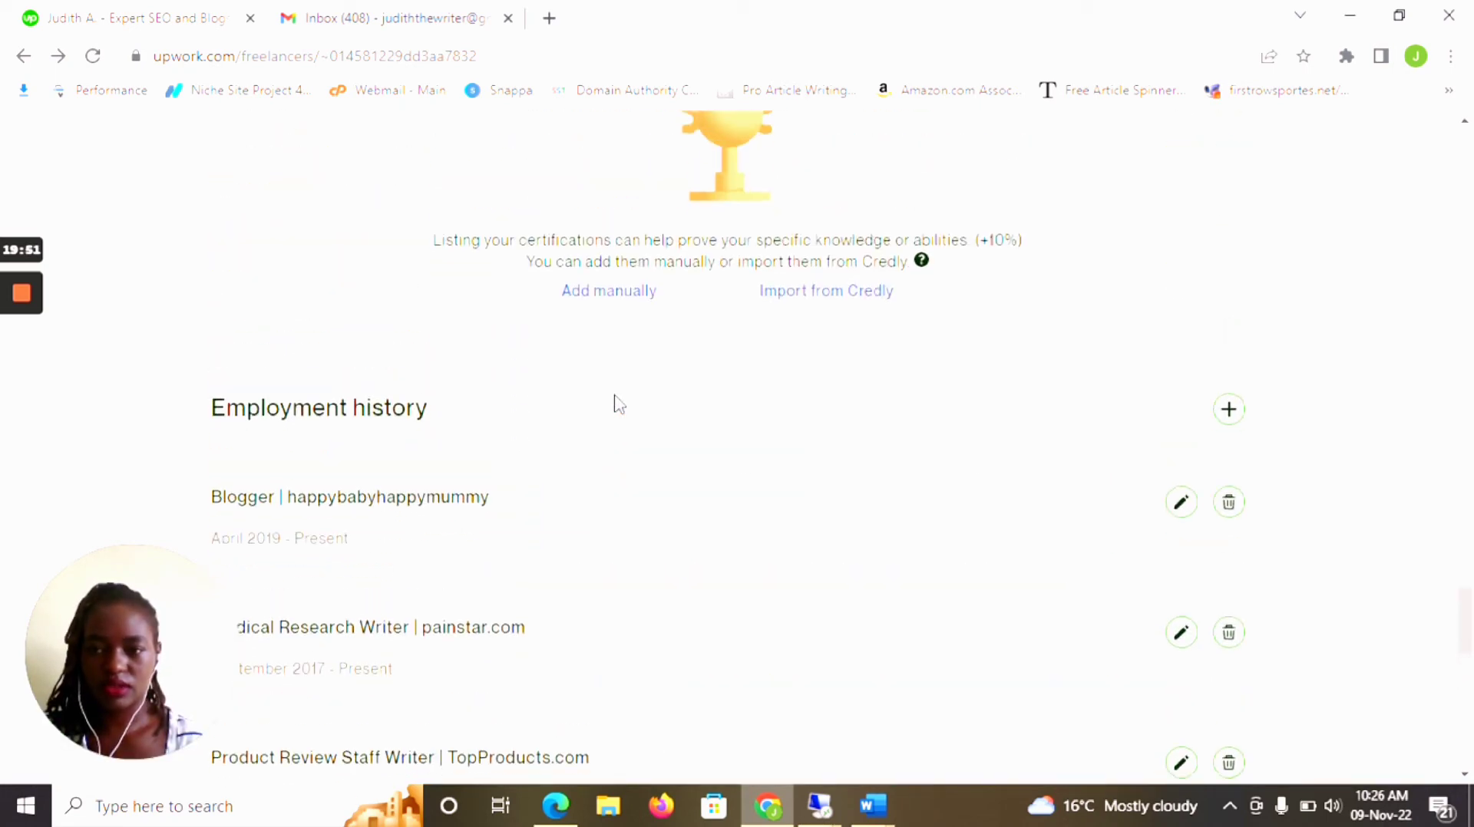
# - Open the Medical Research Writer employment entry for editing, review its fields down to the optional description, and save it
pyautogui.scroll(-3, 619, 403)
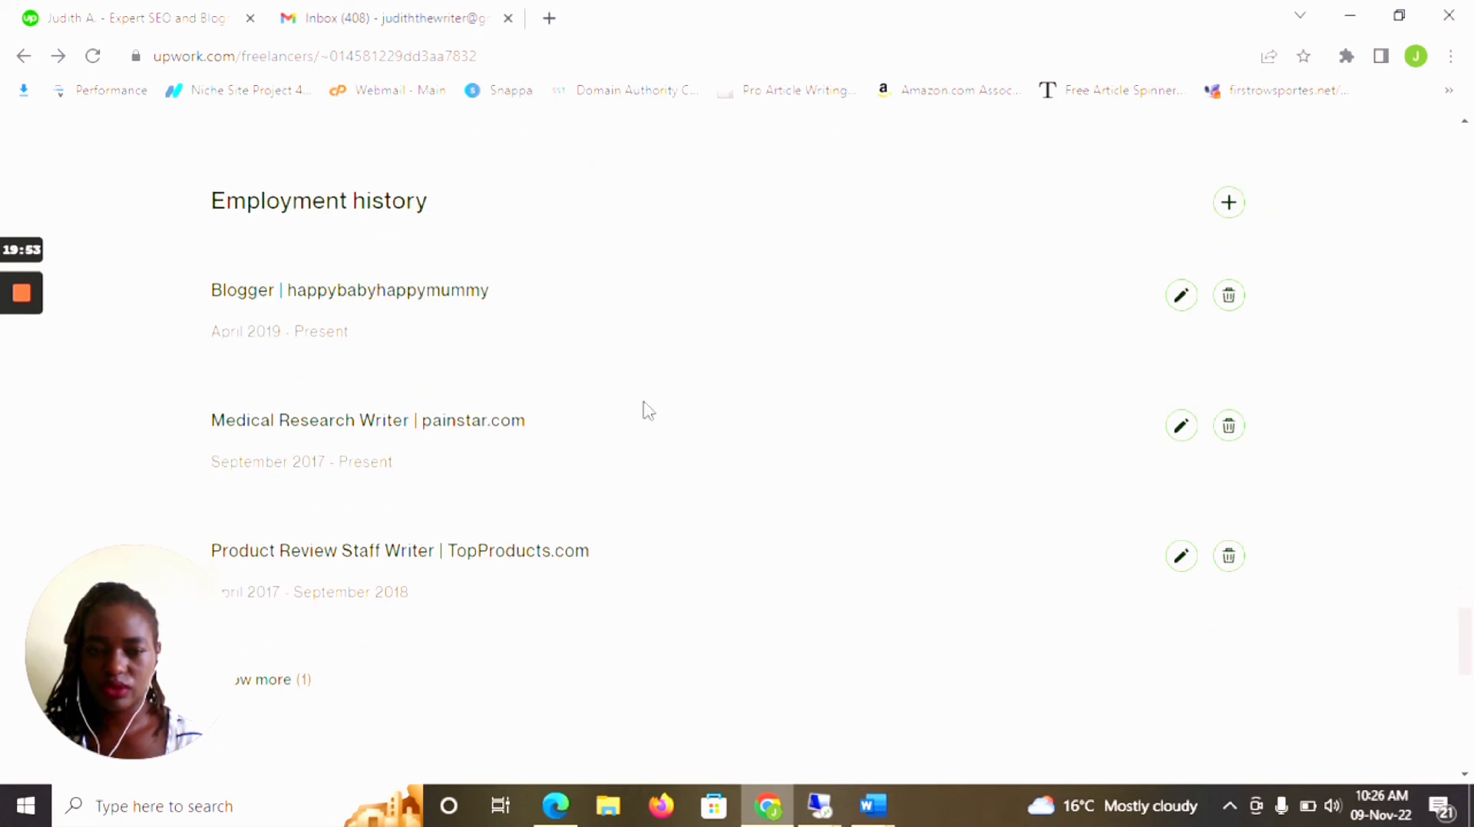
pyautogui.click(1183, 427)
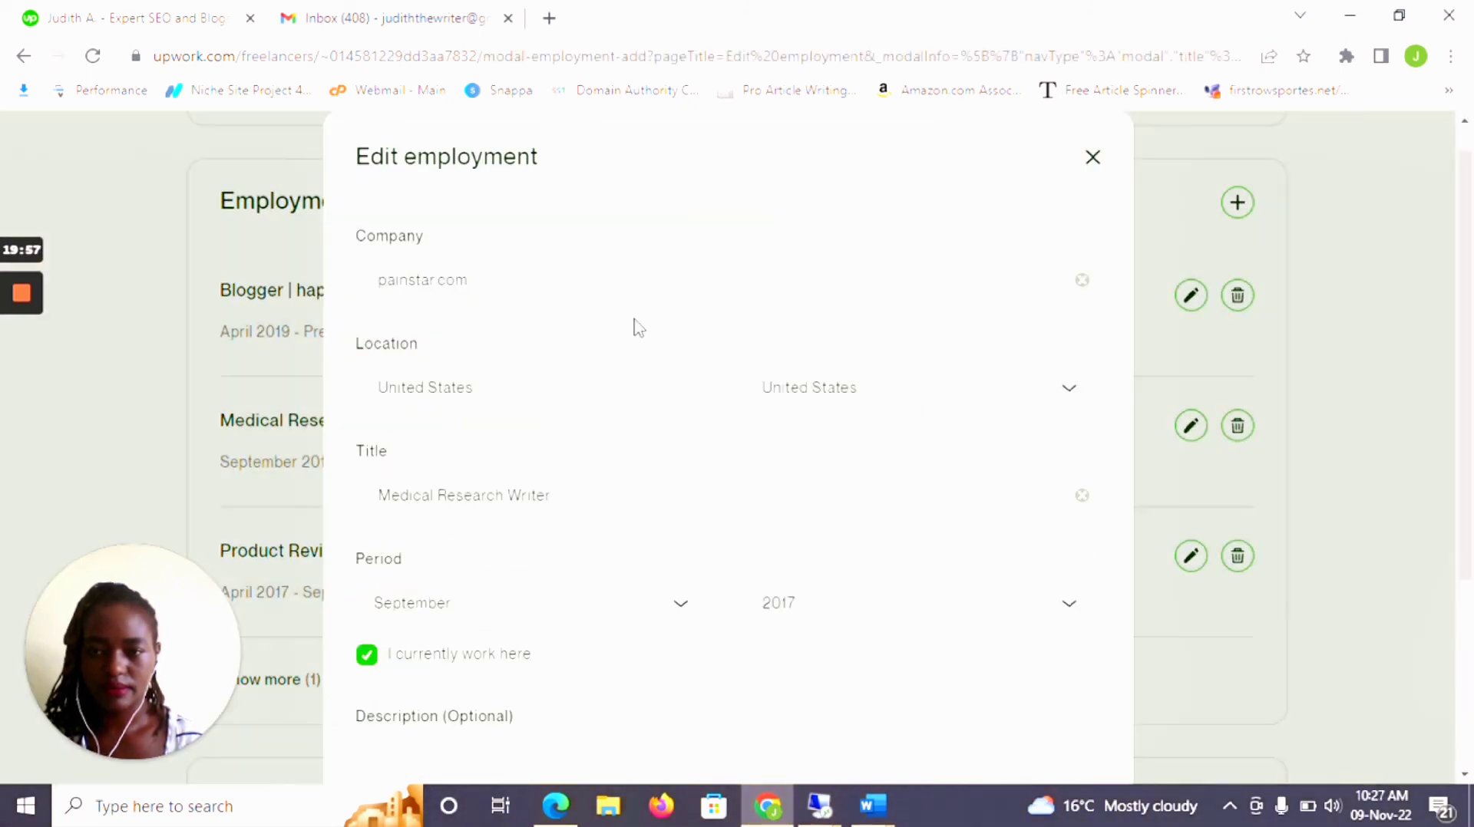
pyautogui.click(460, 285)
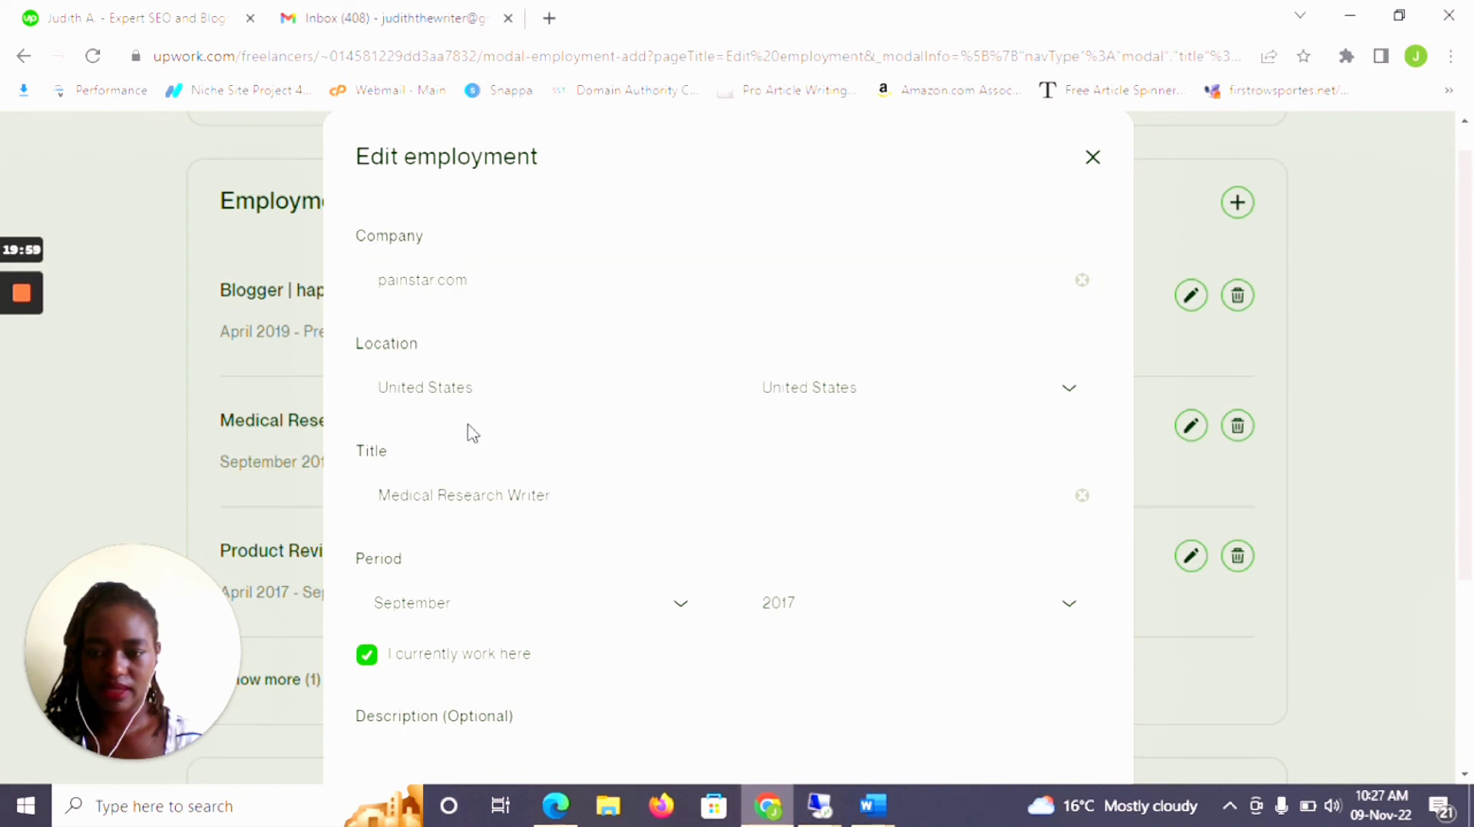
pyautogui.scroll(-4, 825, 435)
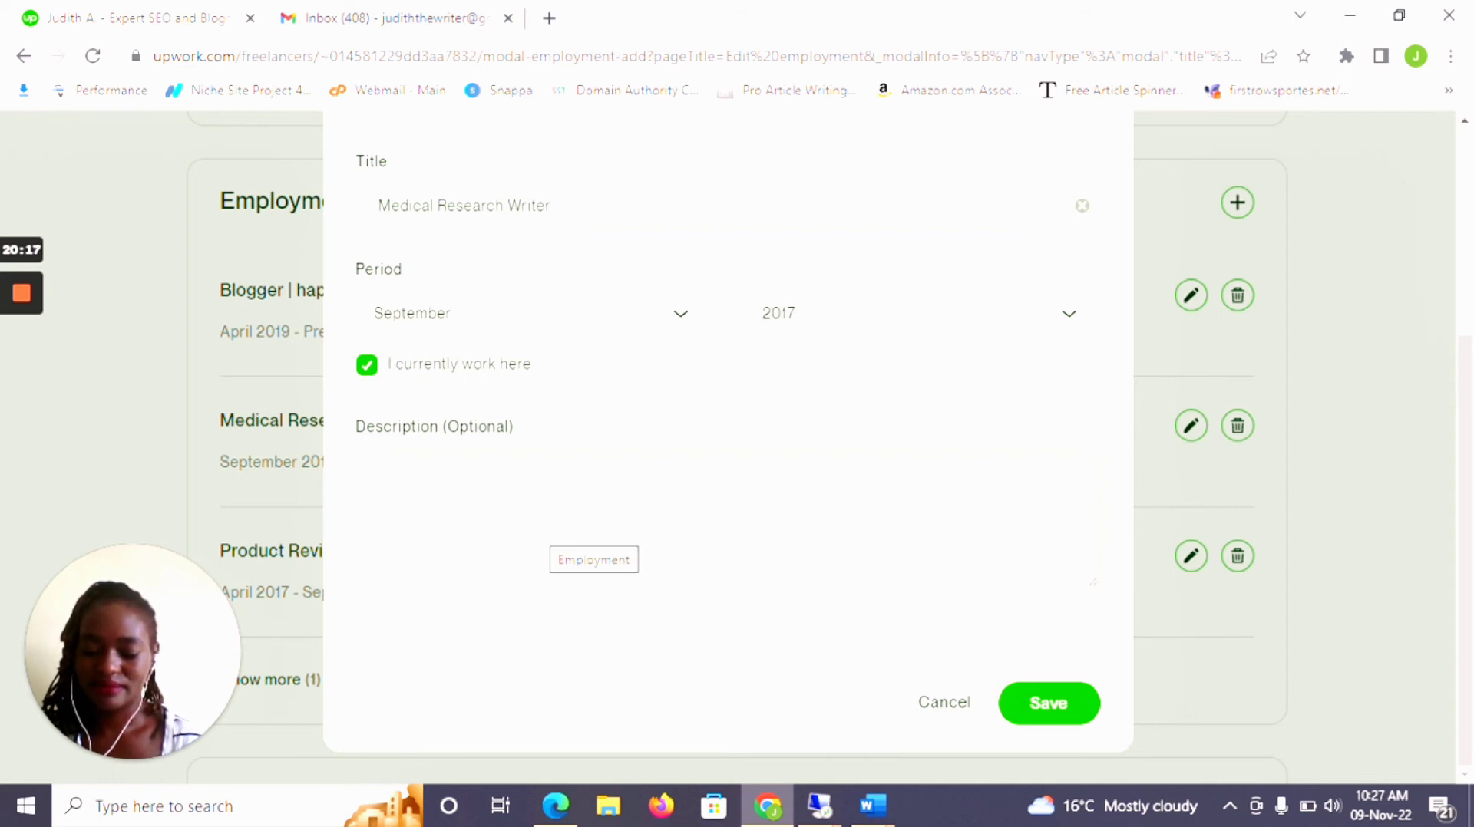
pyautogui.click(1052, 705)
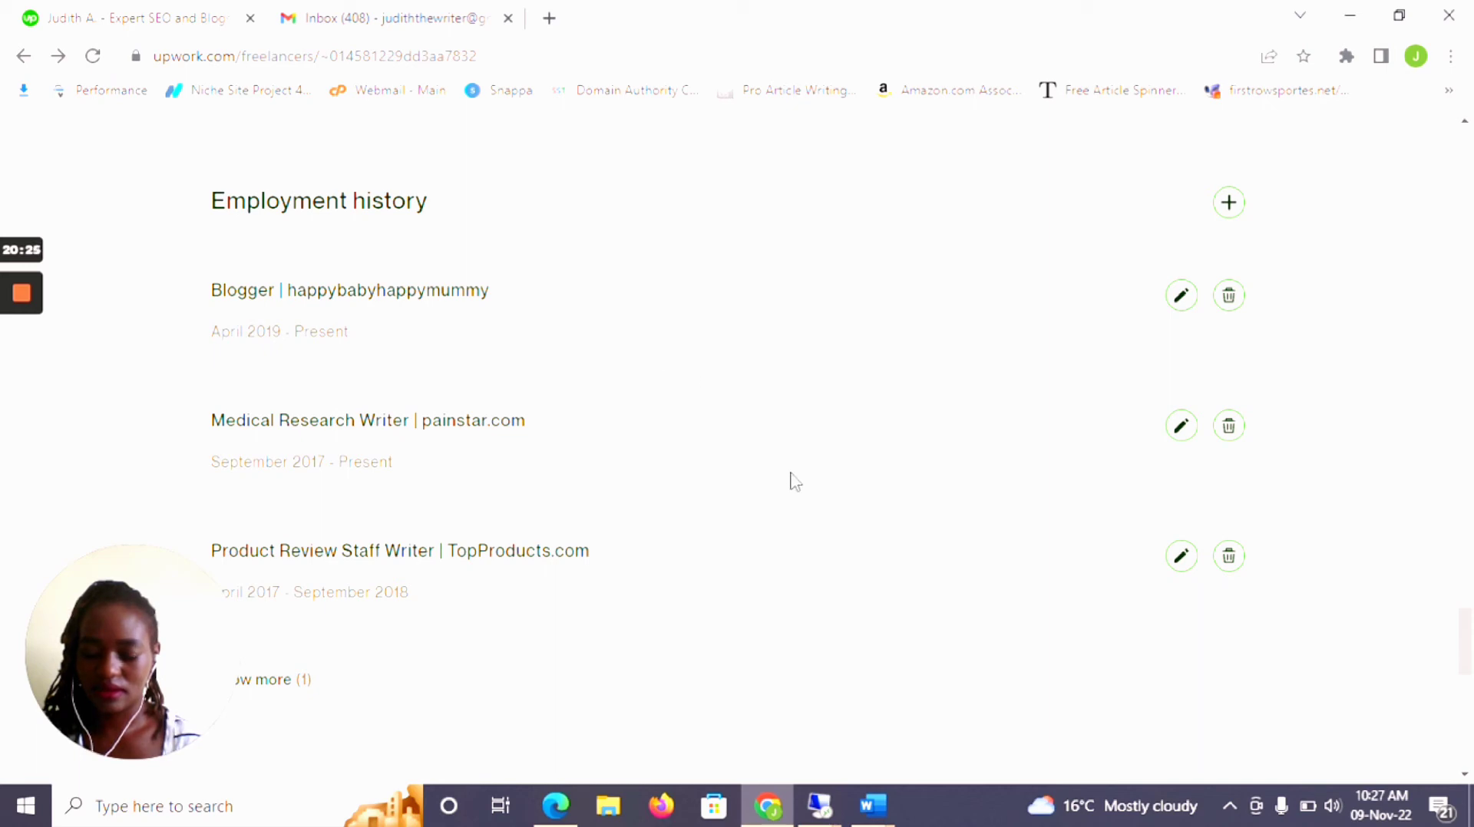
# - Examine the freelancer.com and iwriter.com entries in the Other Experiences section below the employment history
pyautogui.scroll(-7, 794, 482)
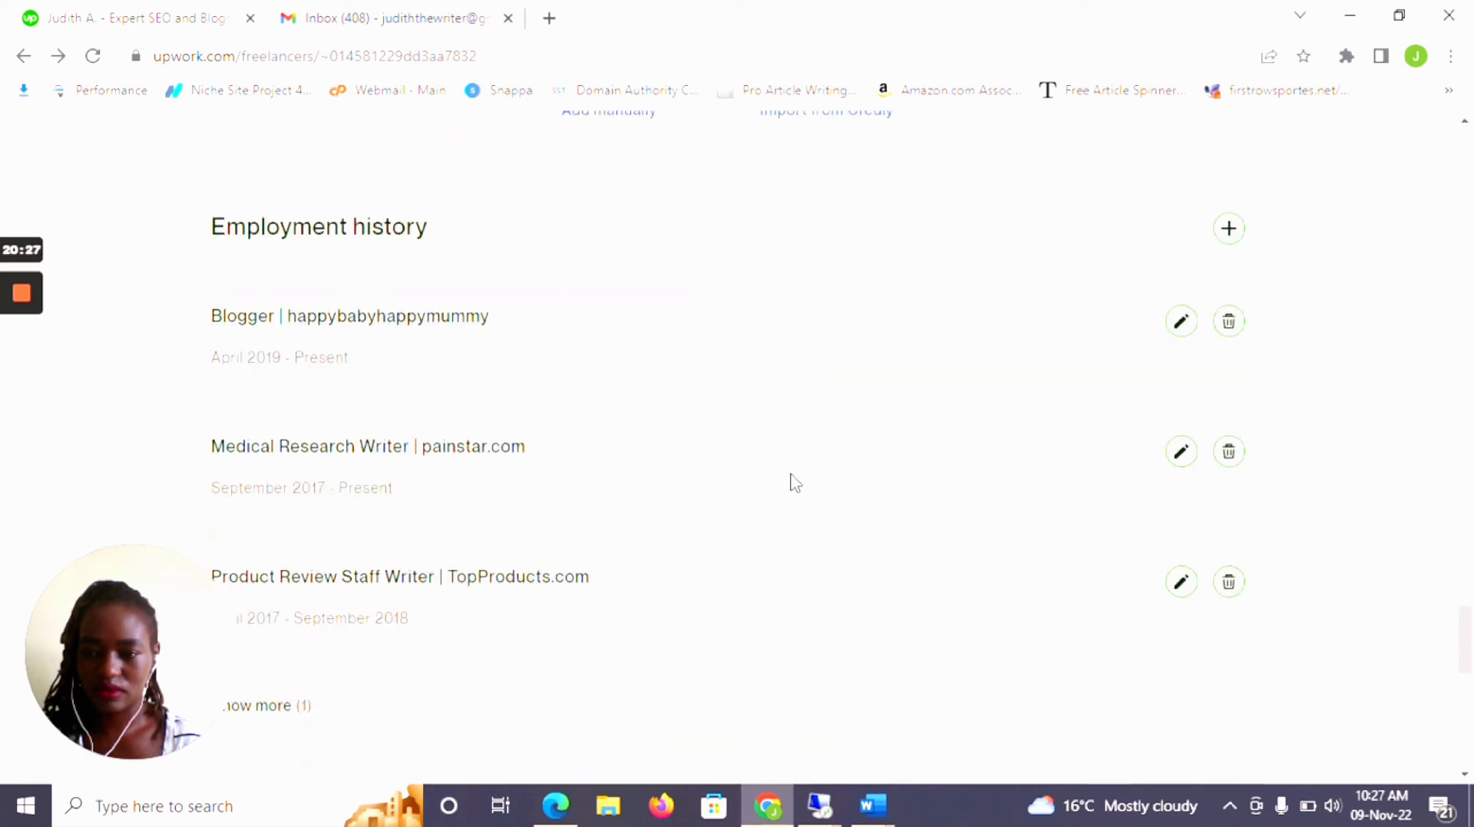
pyautogui.scroll(-4, 794, 482)
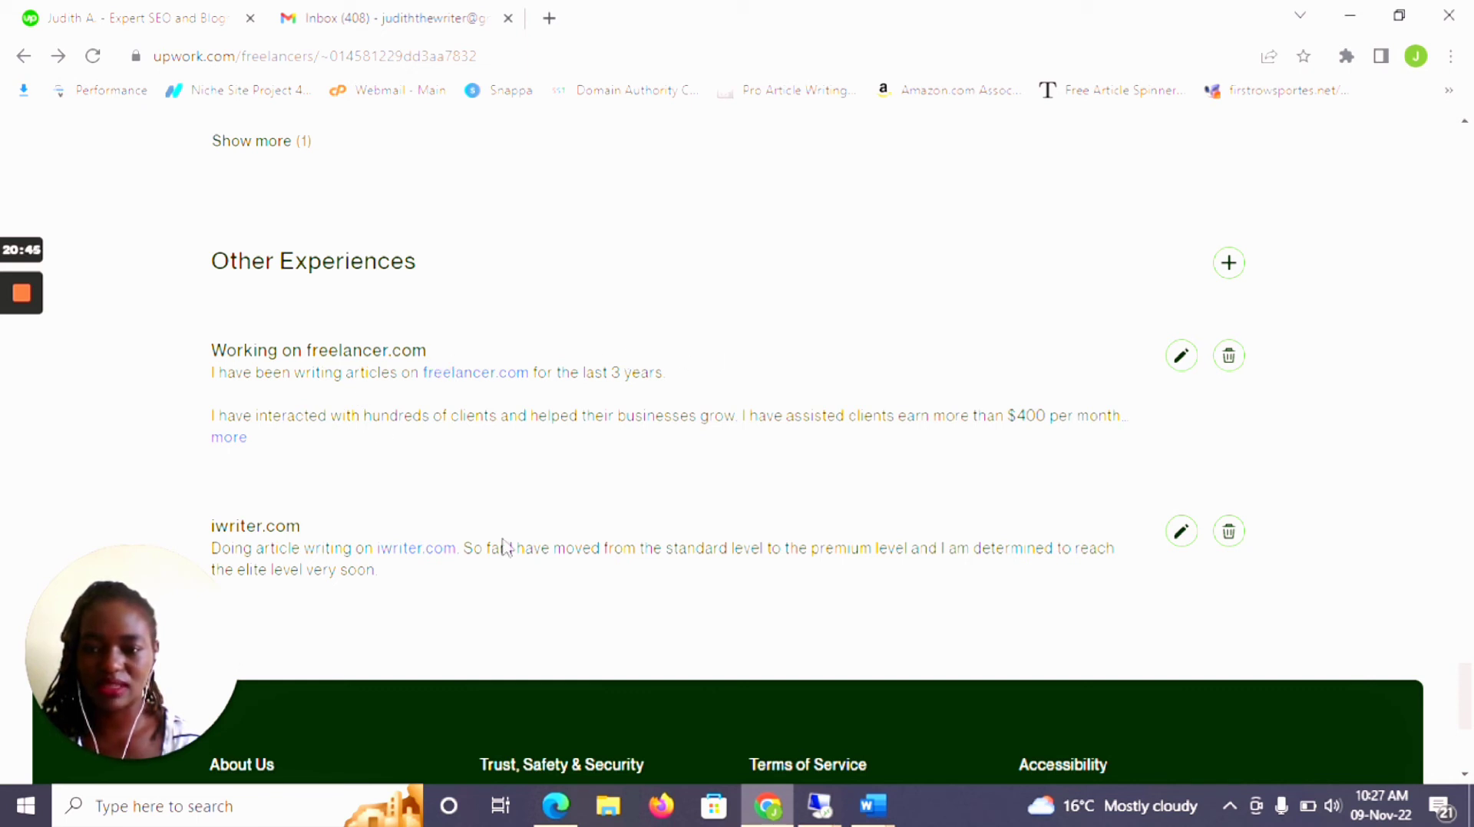
pyautogui.scroll(-3, 427, 499)
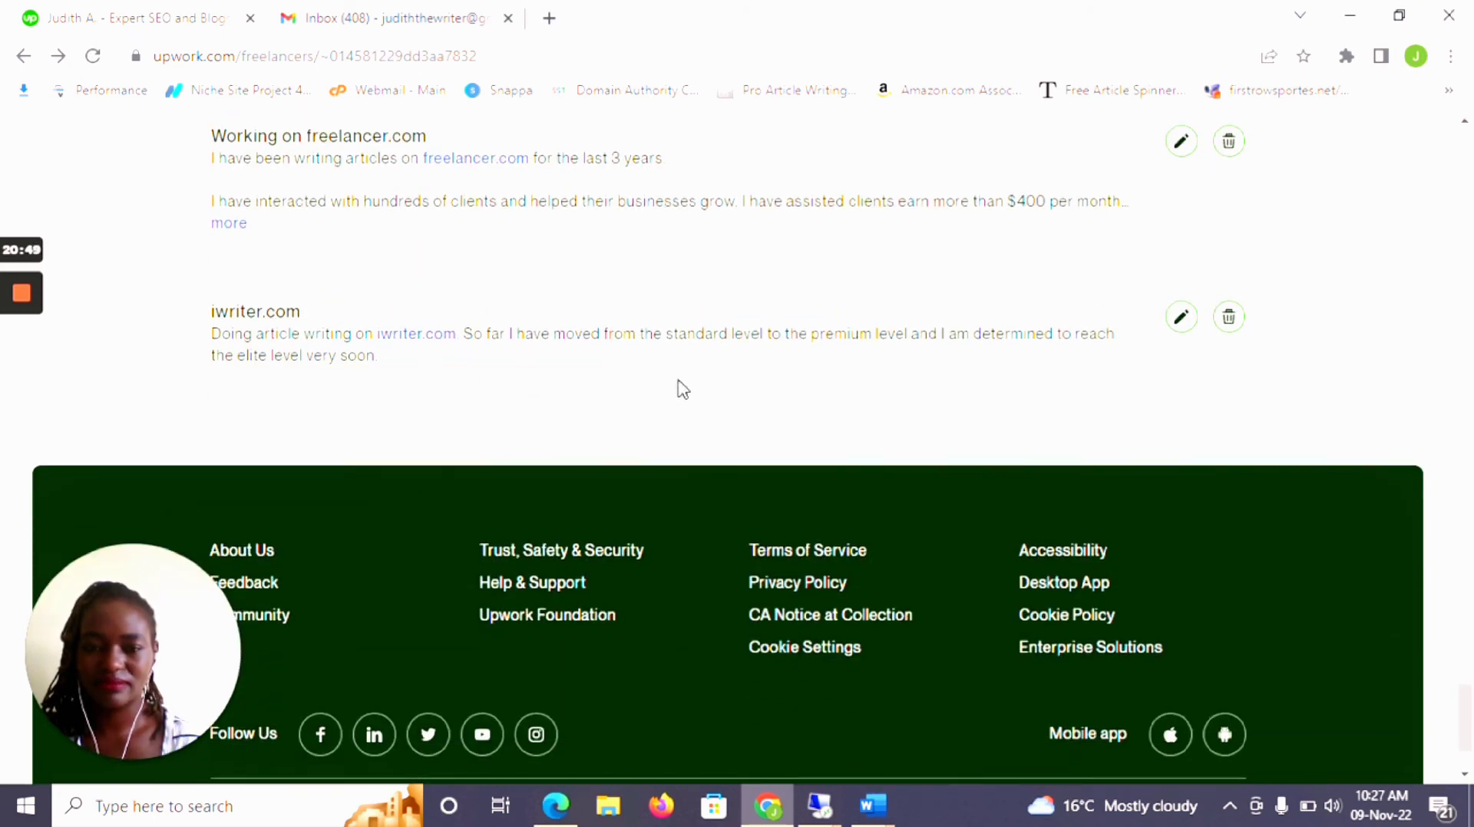
pyautogui.scroll(4, 683, 390)
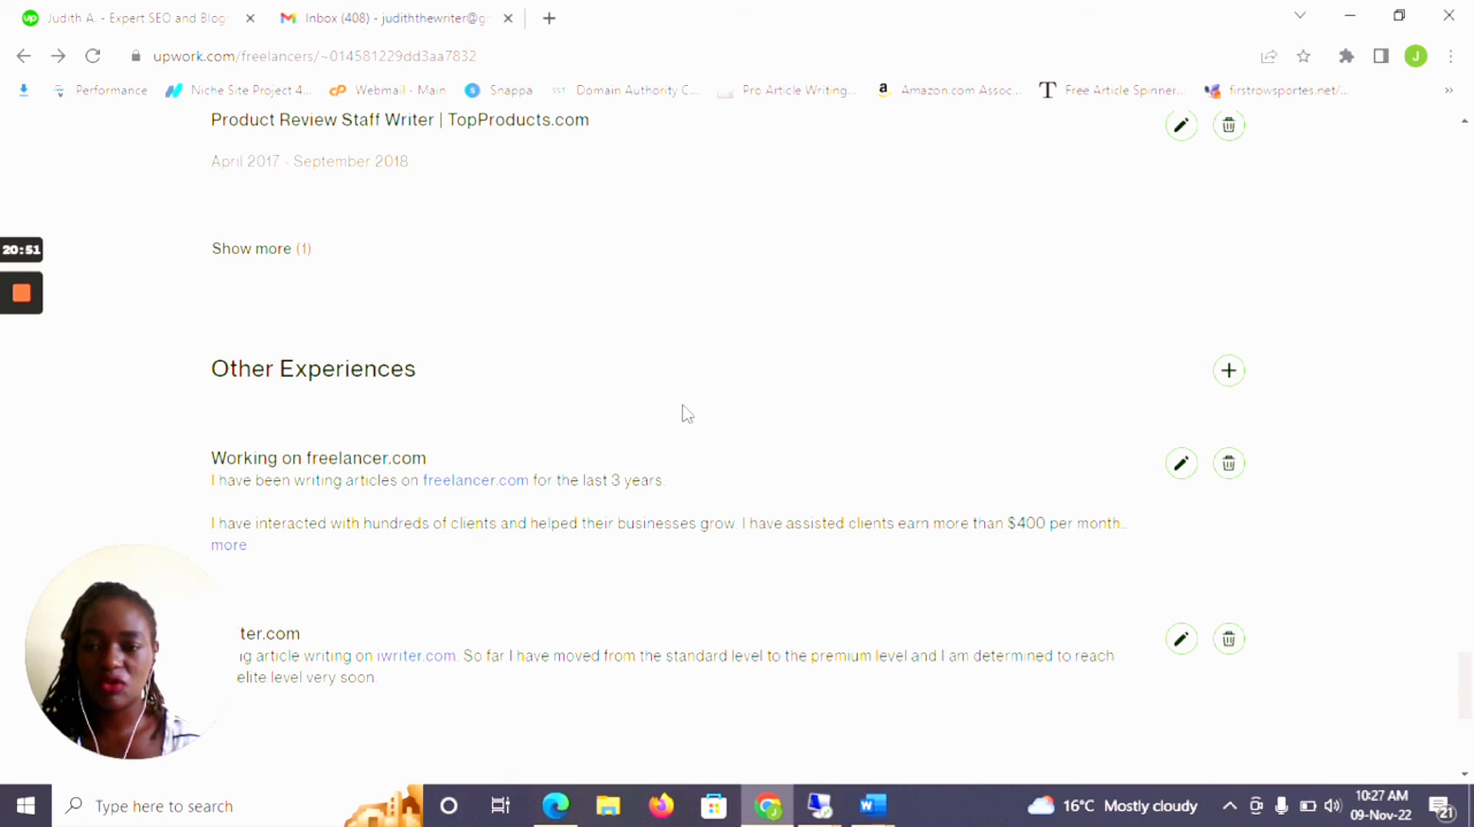
pyautogui.scroll(-1, 687, 415)
pyautogui.scroll(1, 687, 414)
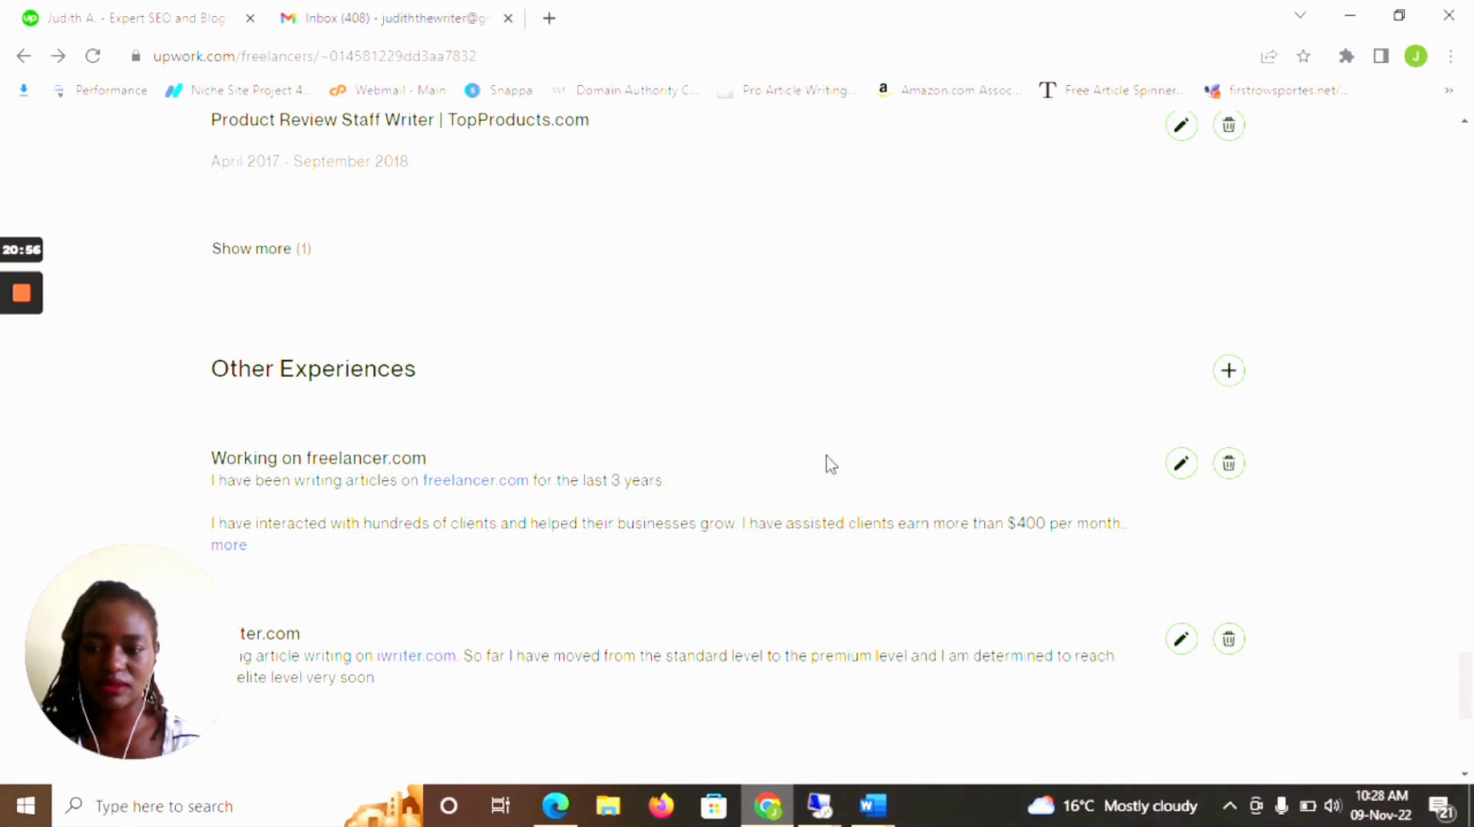
pyautogui.scroll(-1, 830, 464)
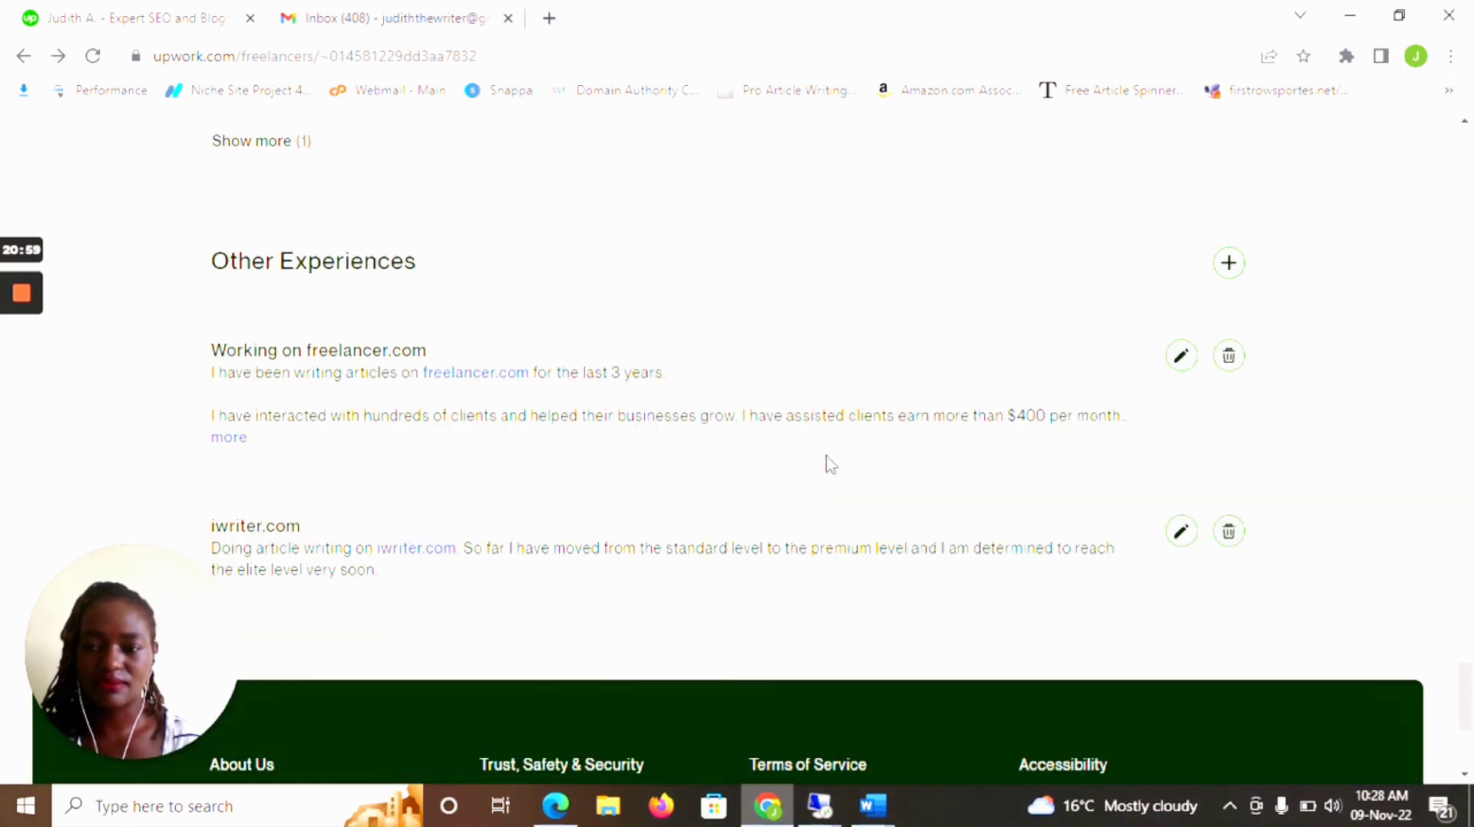
pyautogui.scroll(2, 830, 464)
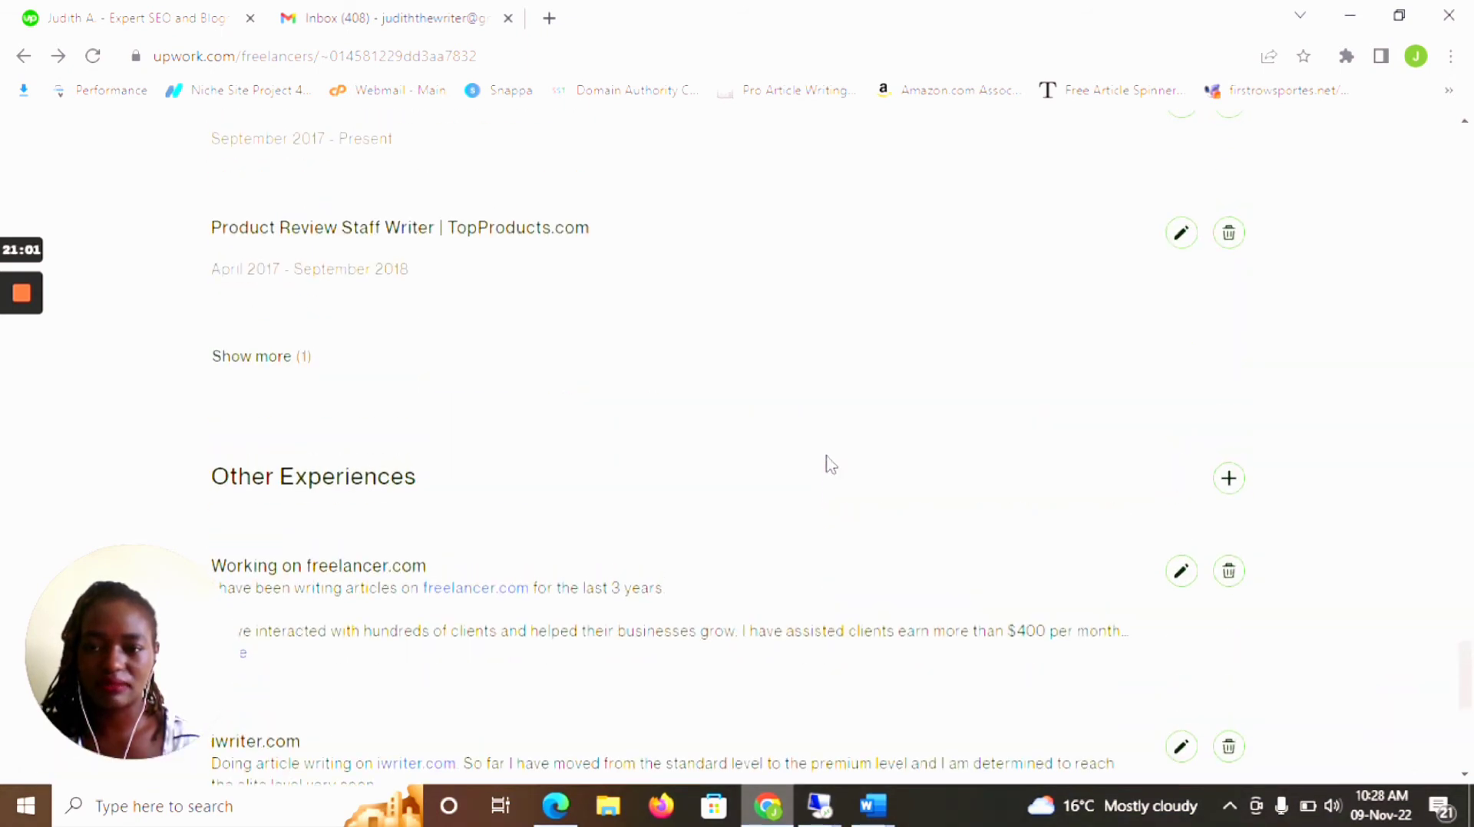
pyautogui.scroll(2, 830, 464)
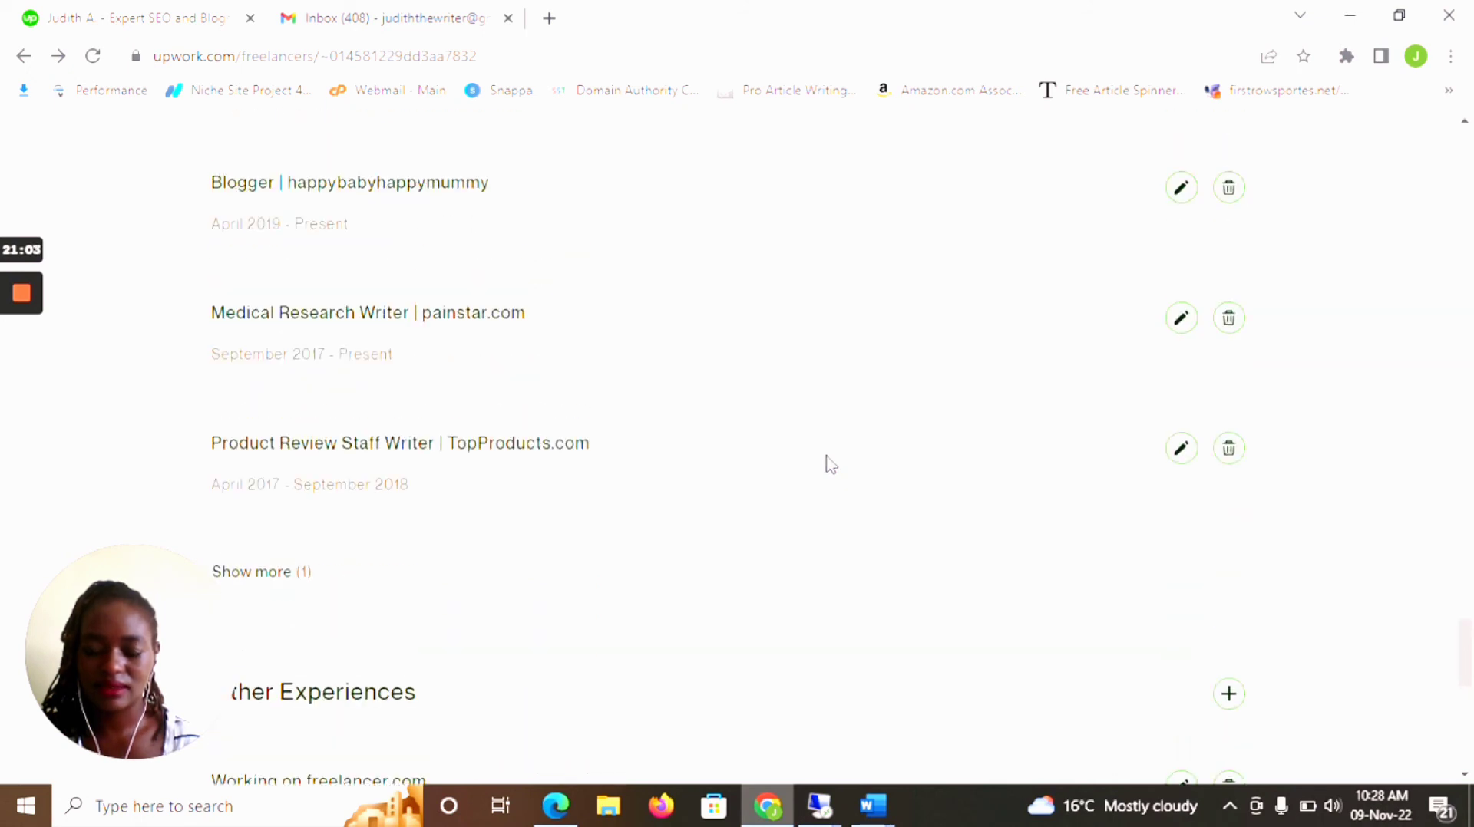
# - Look back through the Certifications, Testimonials and Portfolio sections up to Work History
pyautogui.scroll(5, 830, 464)
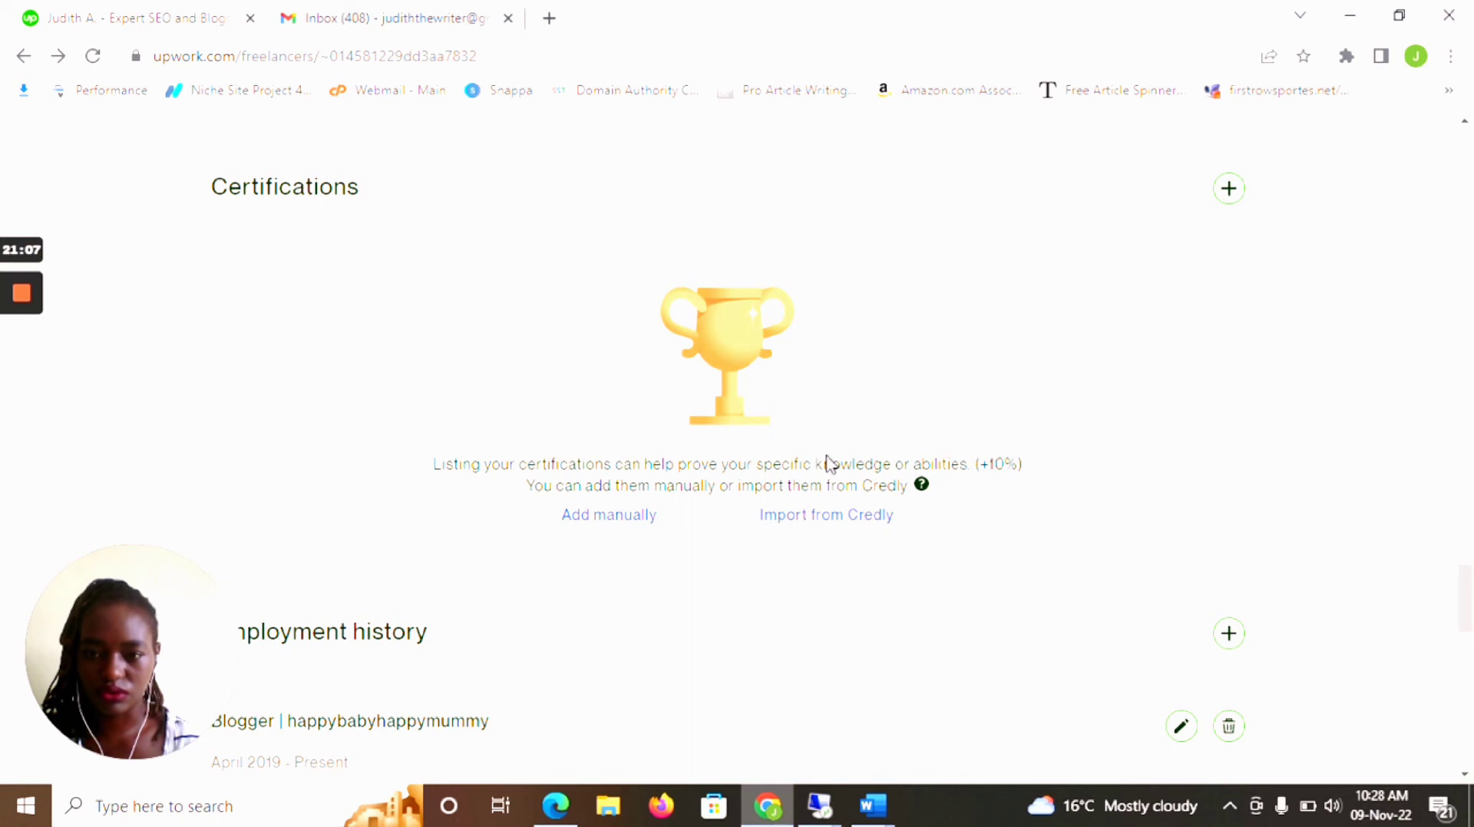
pyautogui.scroll(-3, 828, 464)
pyautogui.scroll(3, 827, 463)
pyautogui.scroll(11, 827, 464)
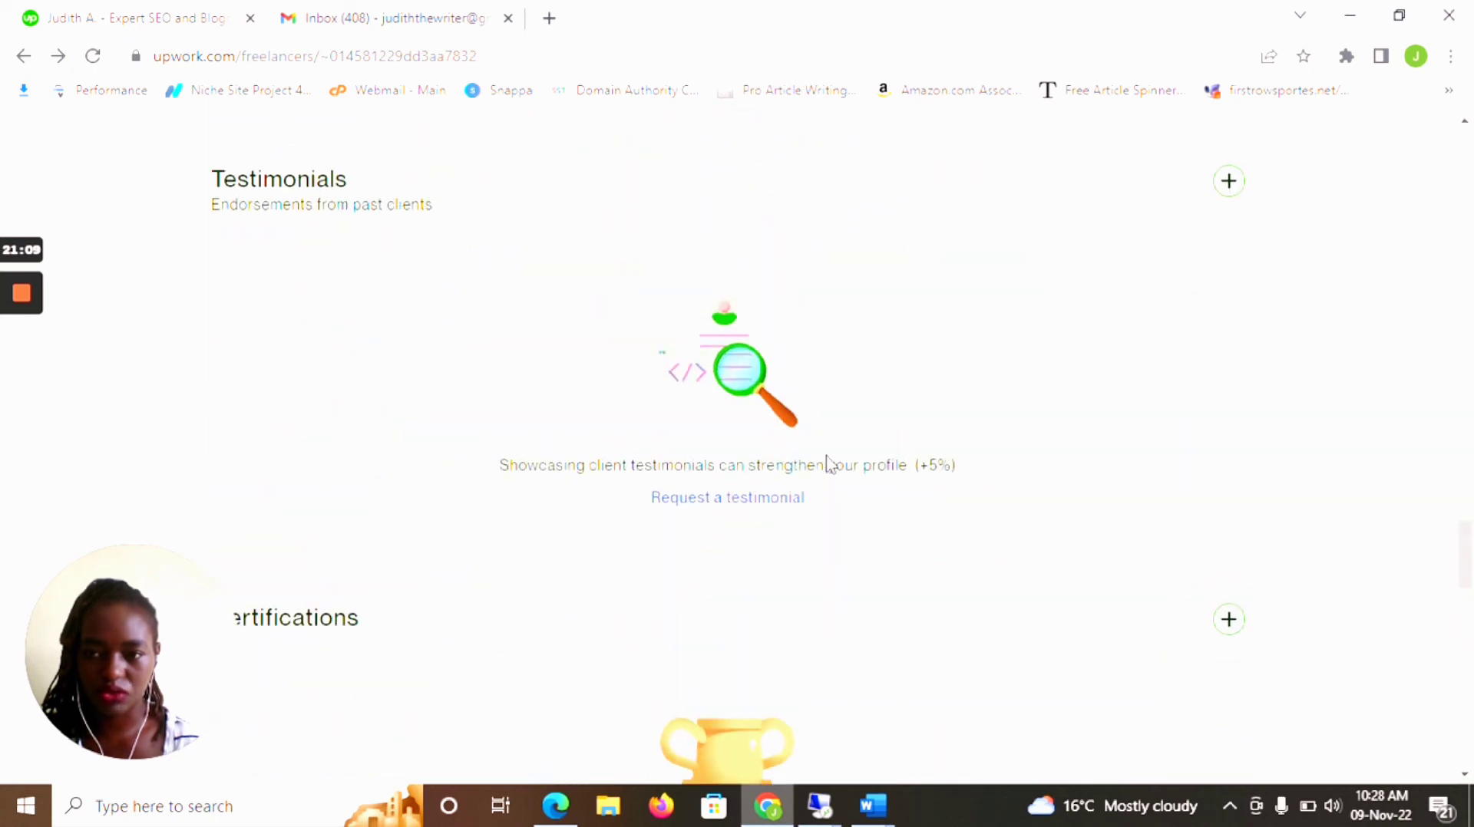
pyautogui.scroll(17, 830, 464)
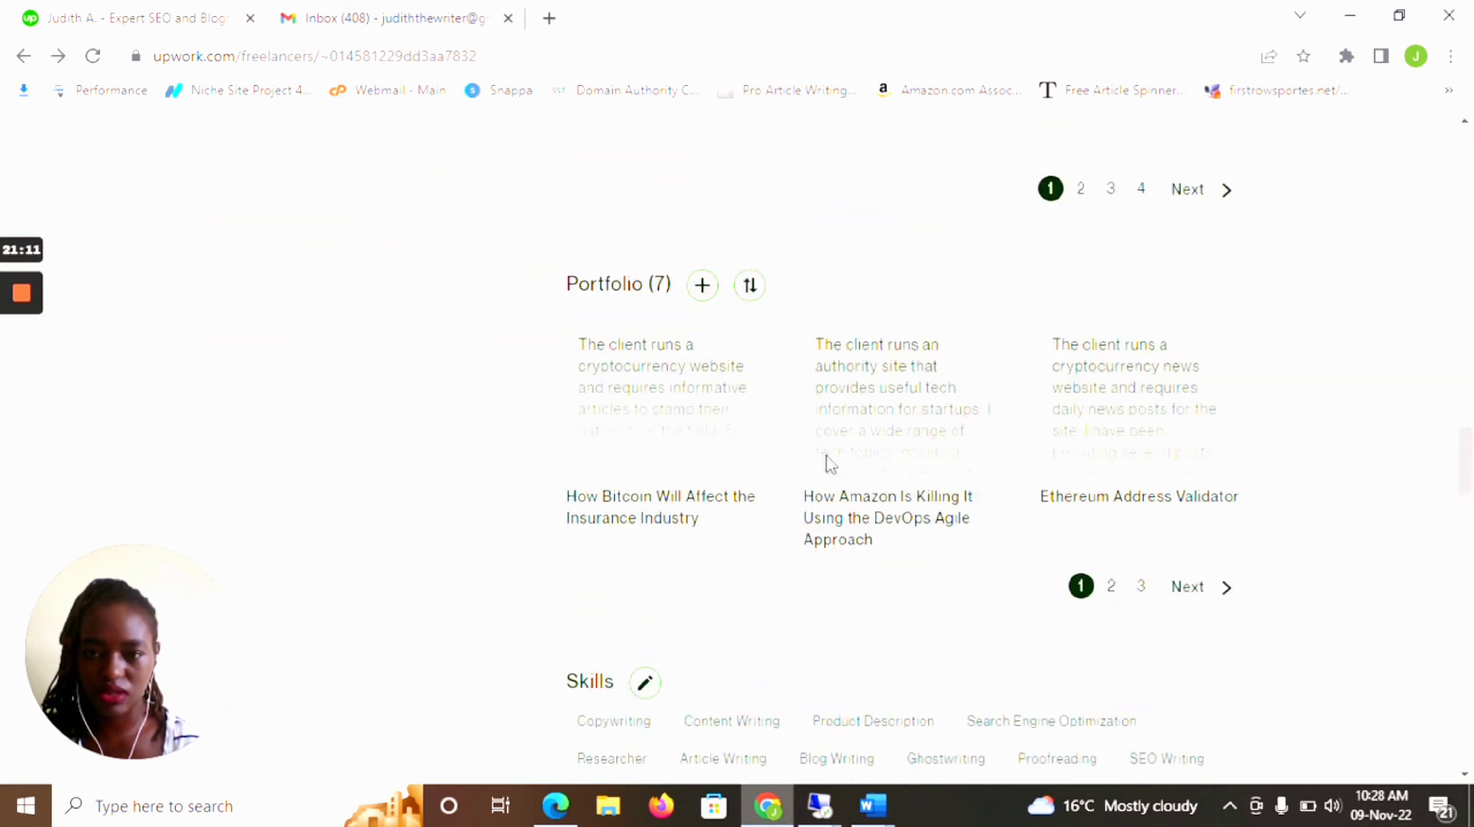
pyautogui.scroll(5, 827, 464)
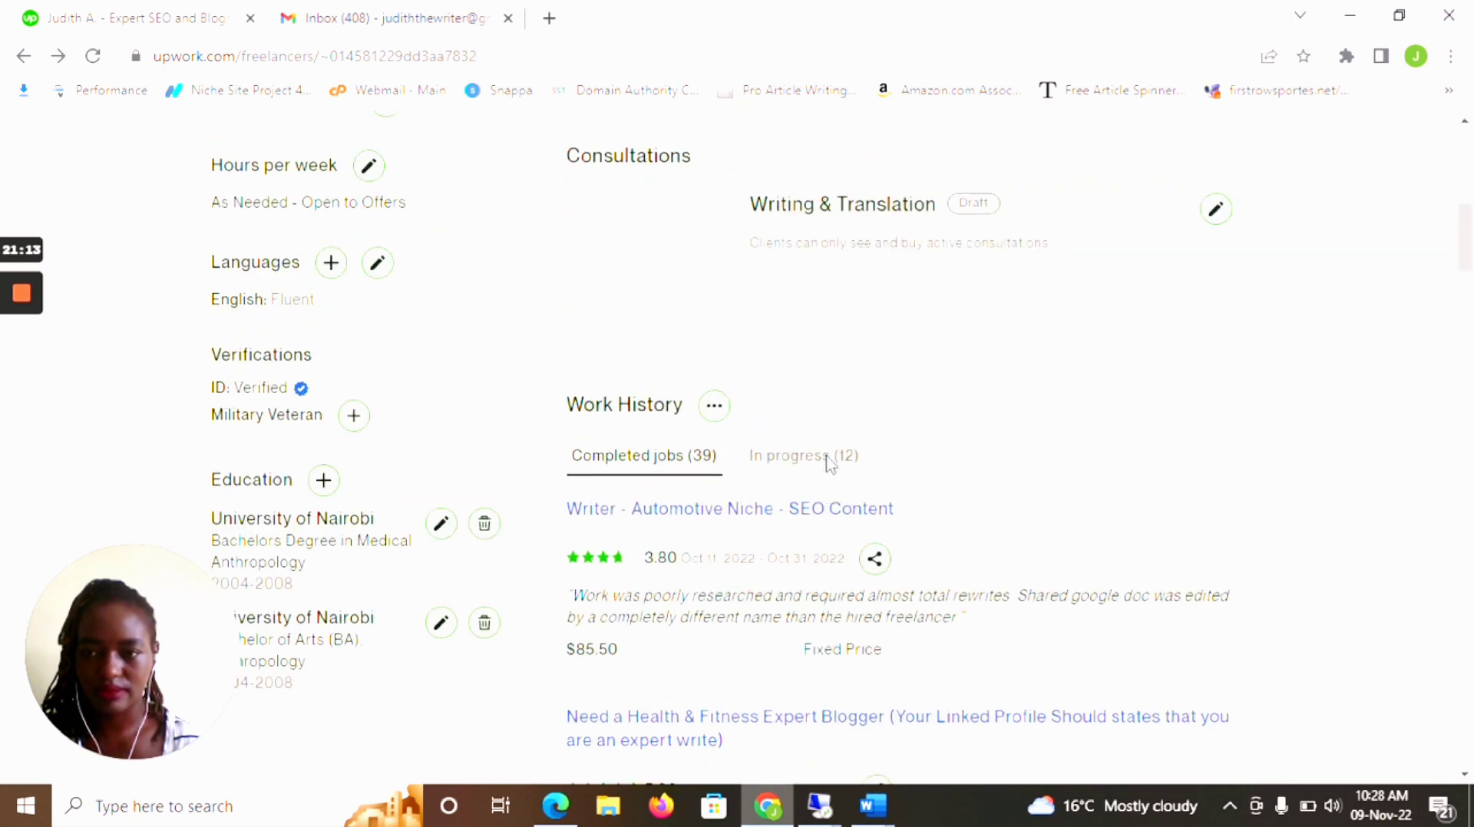
# - Open the Medical Anthropology entry under Education for editing, review its fields through the description, and close it without saving
pyautogui.scroll(-1, 827, 464)
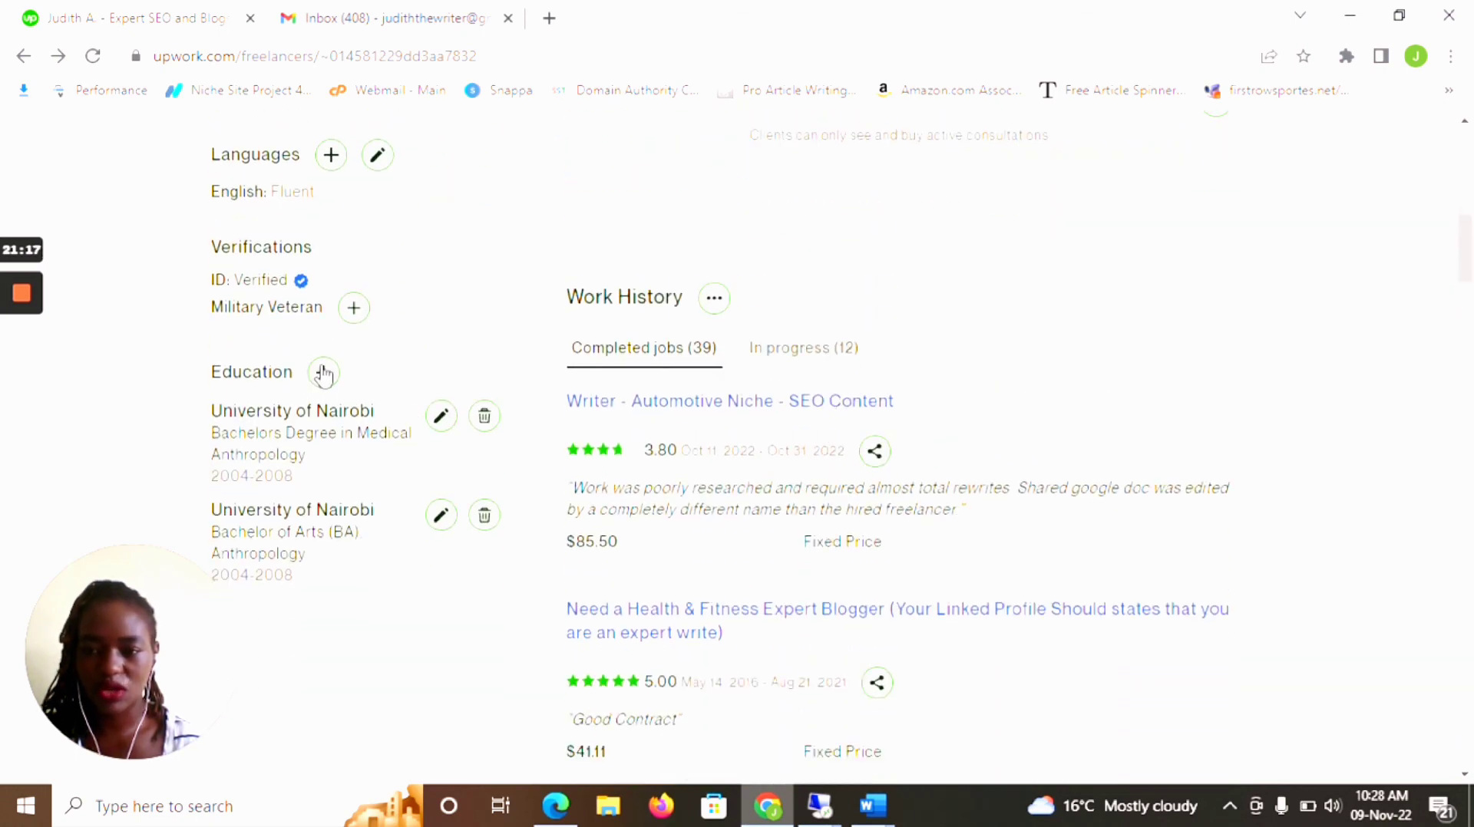
pyautogui.click(442, 419)
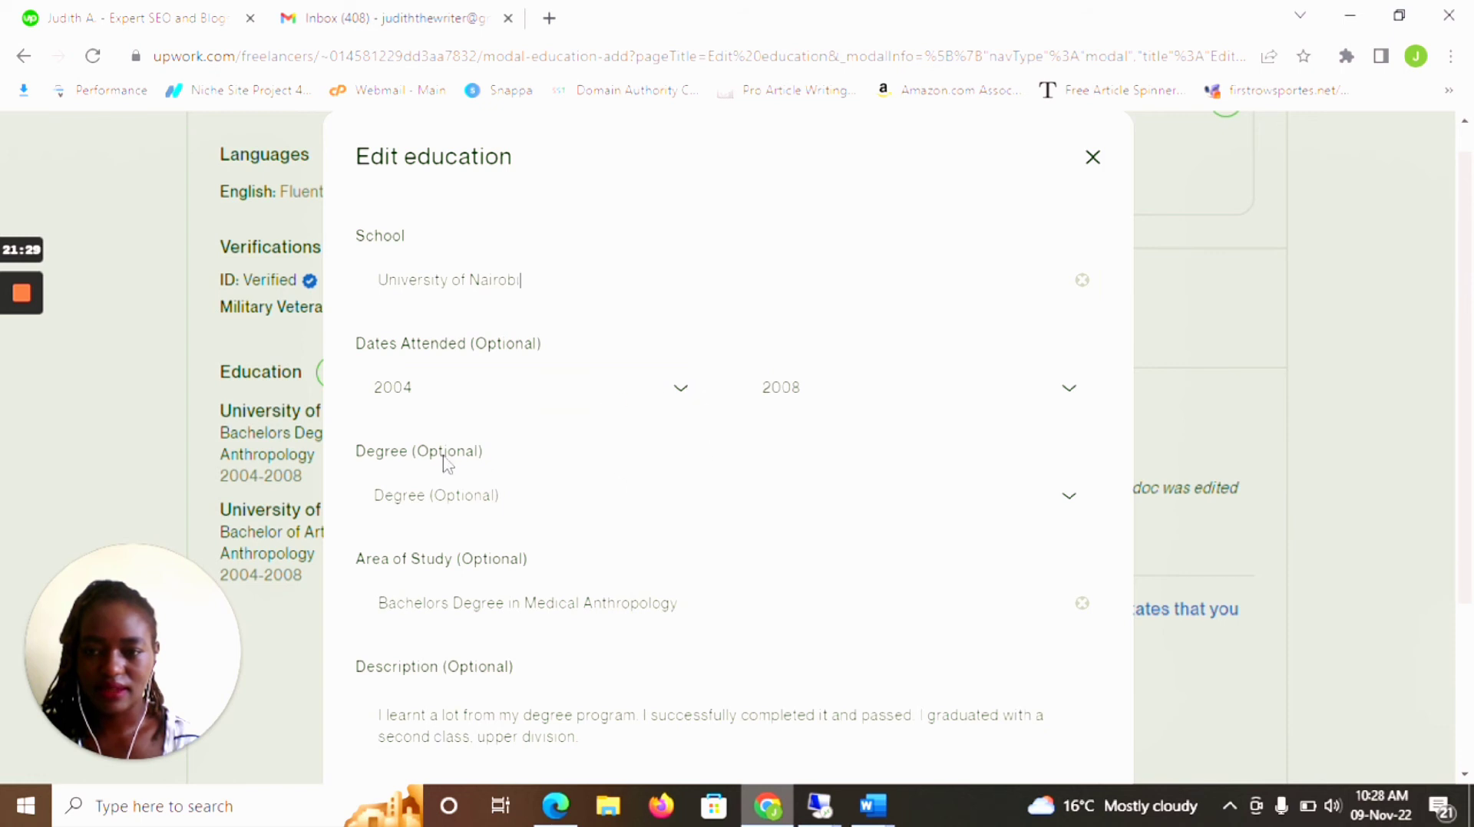
pyautogui.scroll(-3, 672, 506)
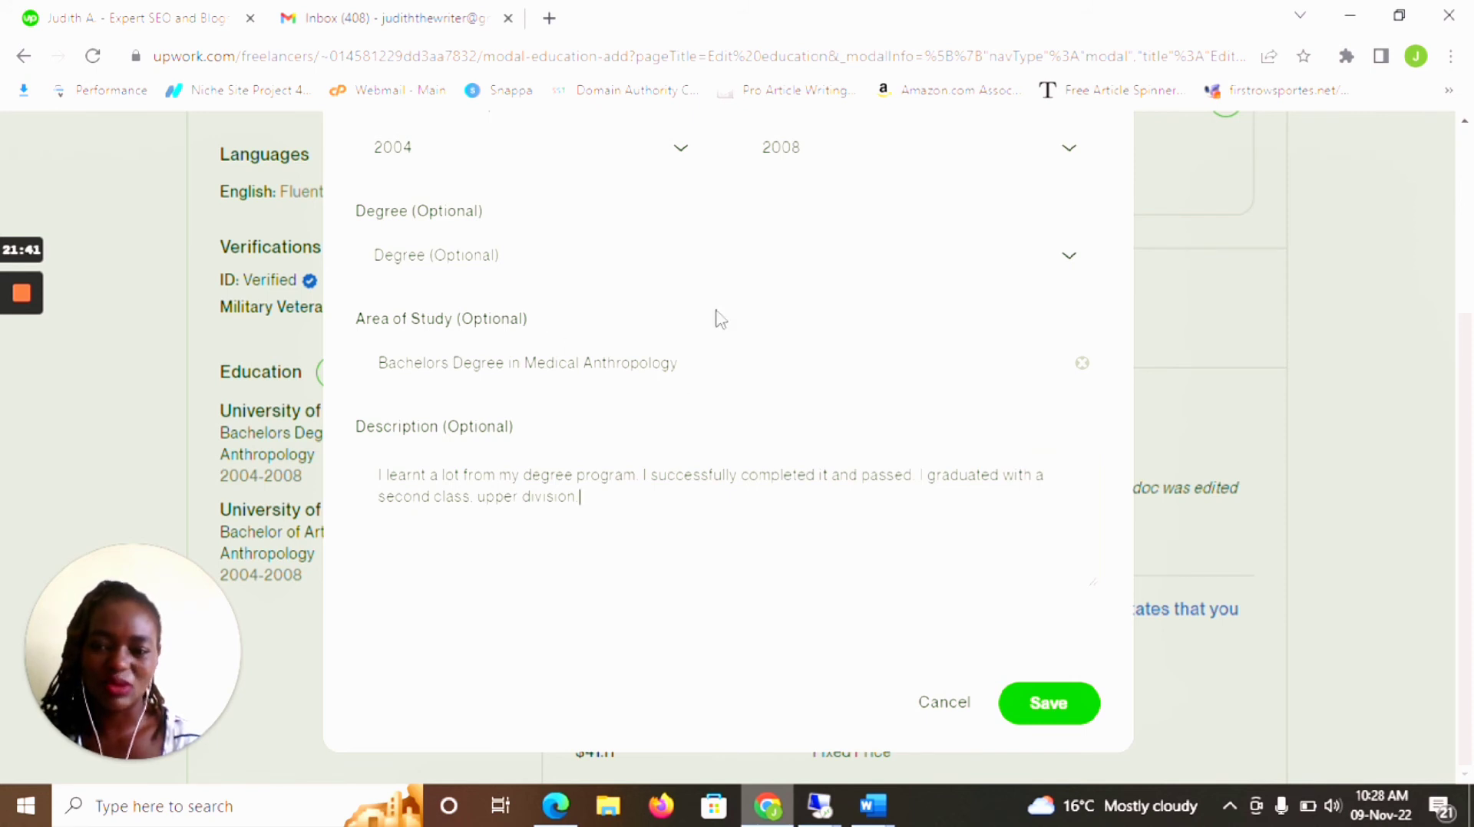
pyautogui.scroll(4, 786, 422)
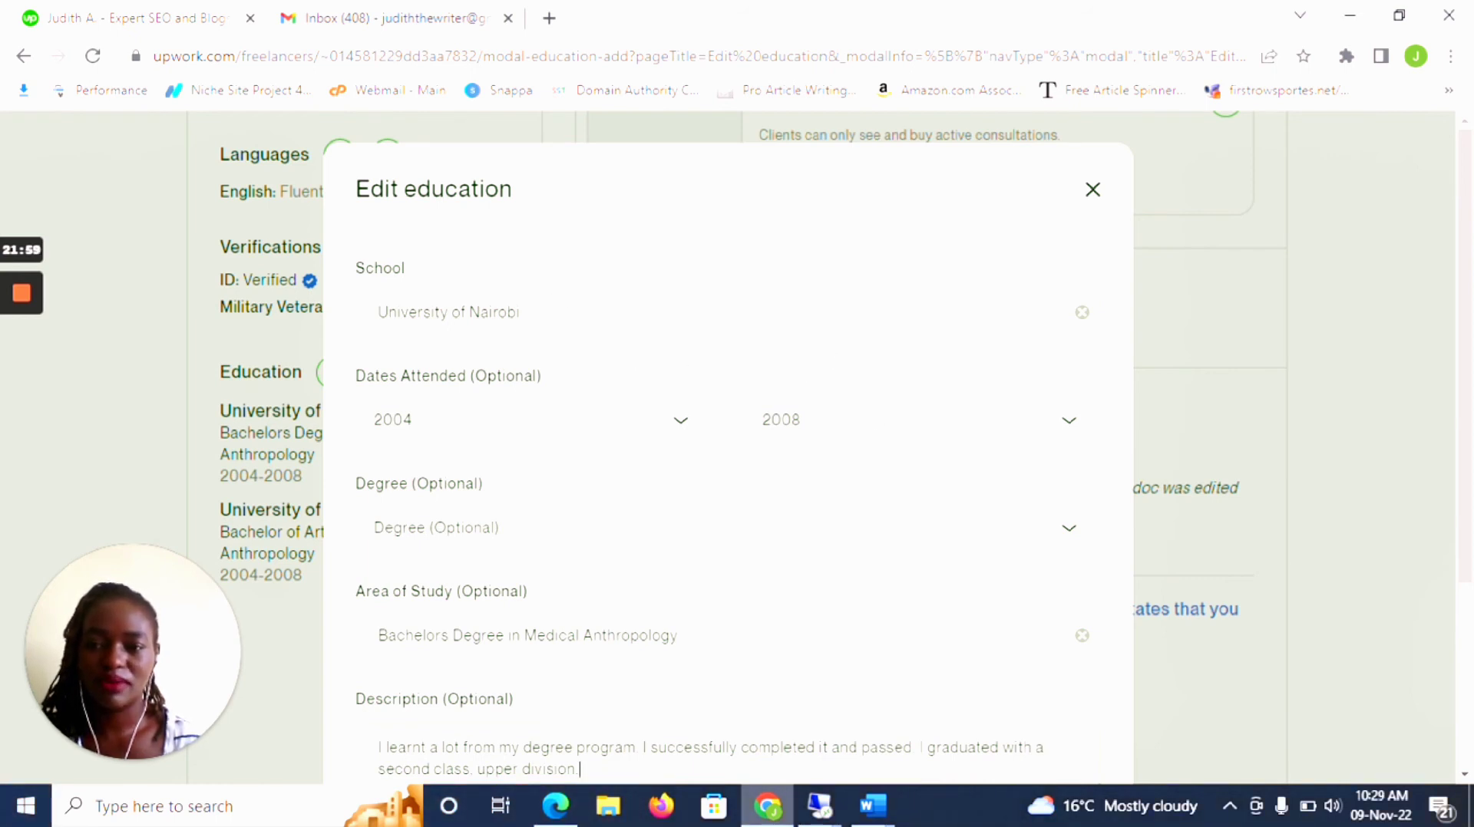
pyautogui.click(1093, 191)
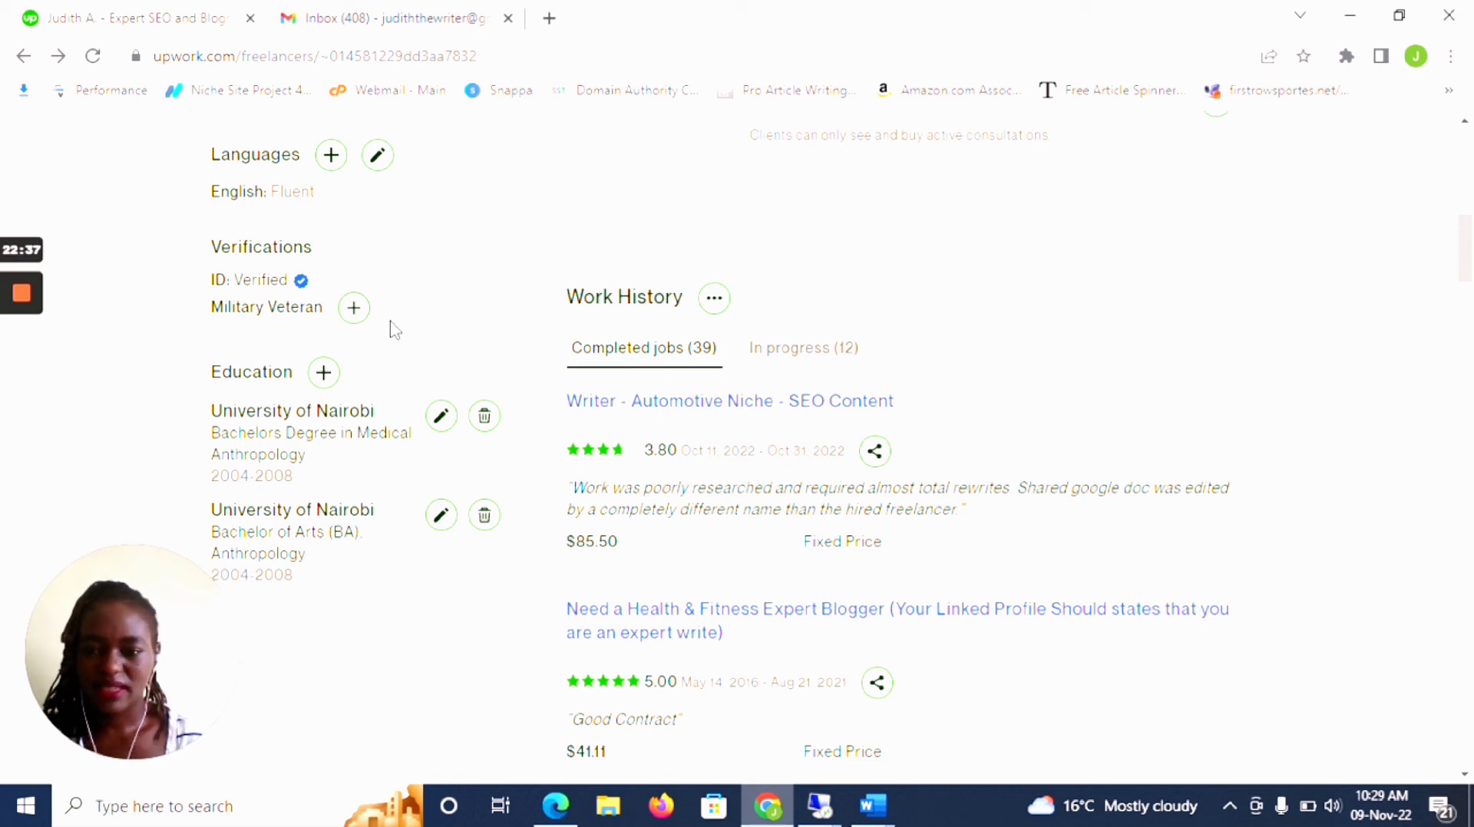
# - Open the language settings for editing, check the English proficiency level, and close them without saving
pyautogui.scroll(3, 392, 395)
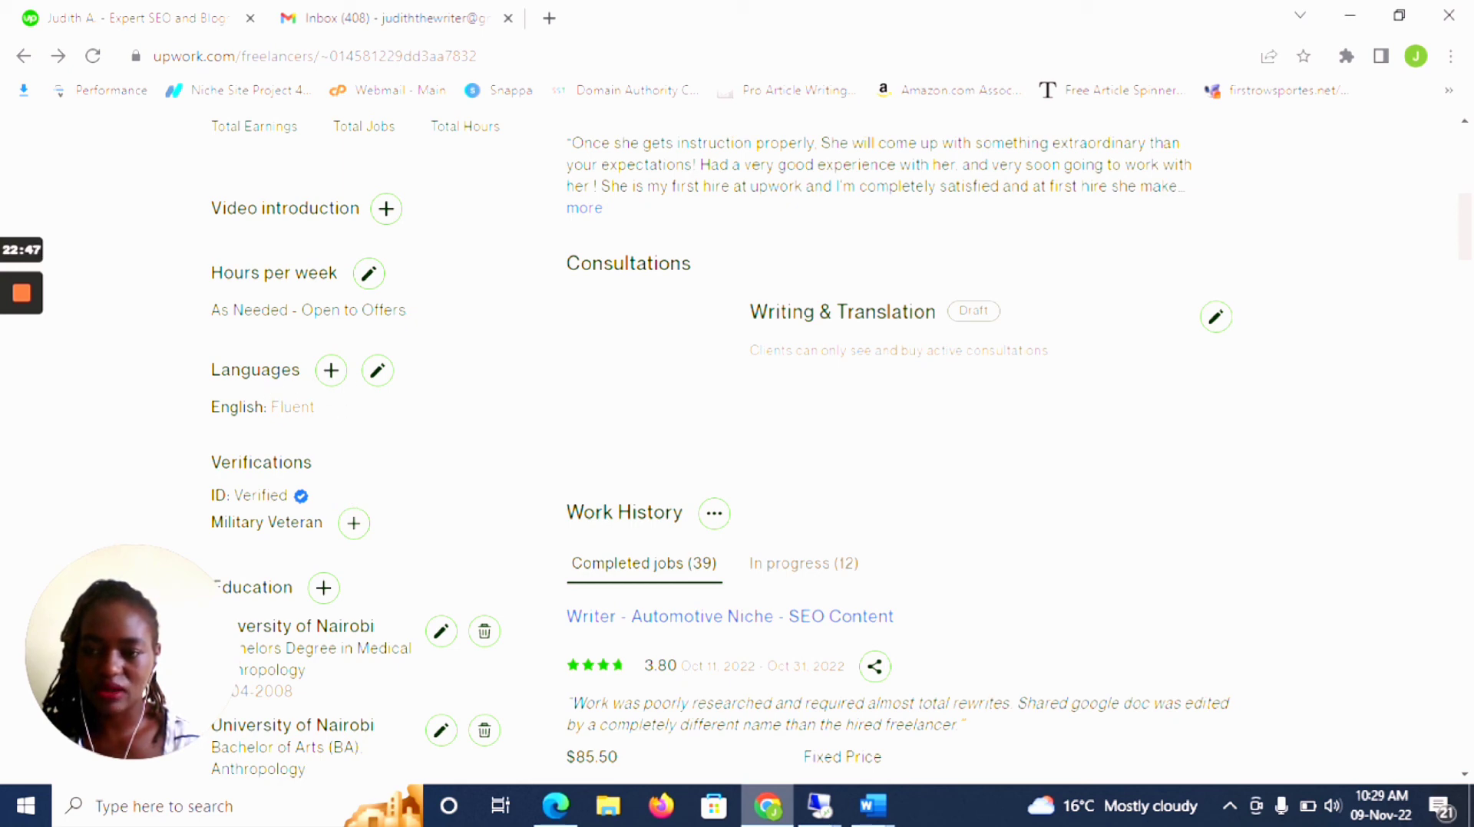
pyautogui.click(377, 373)
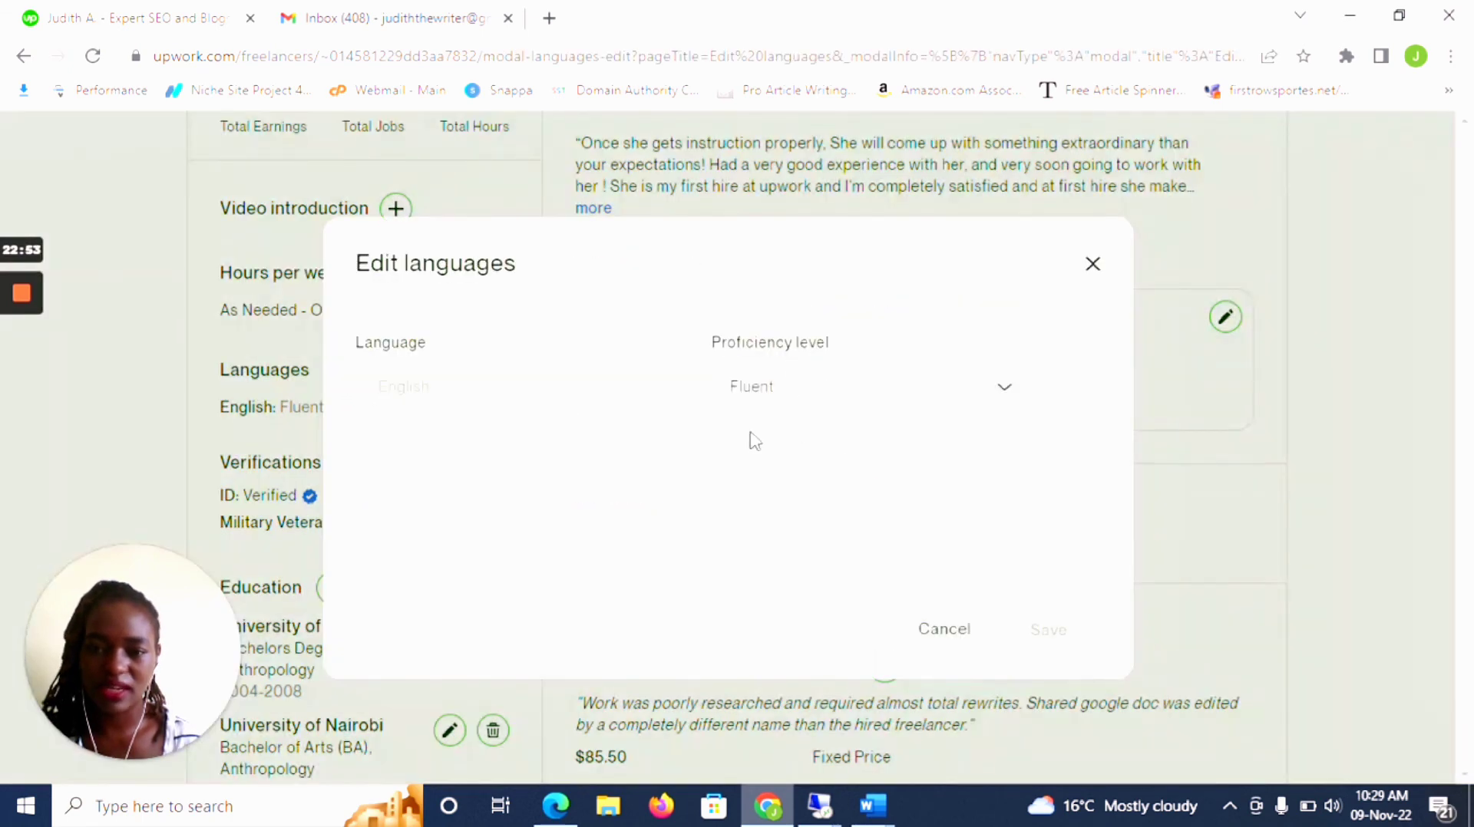
pyautogui.click(1093, 265)
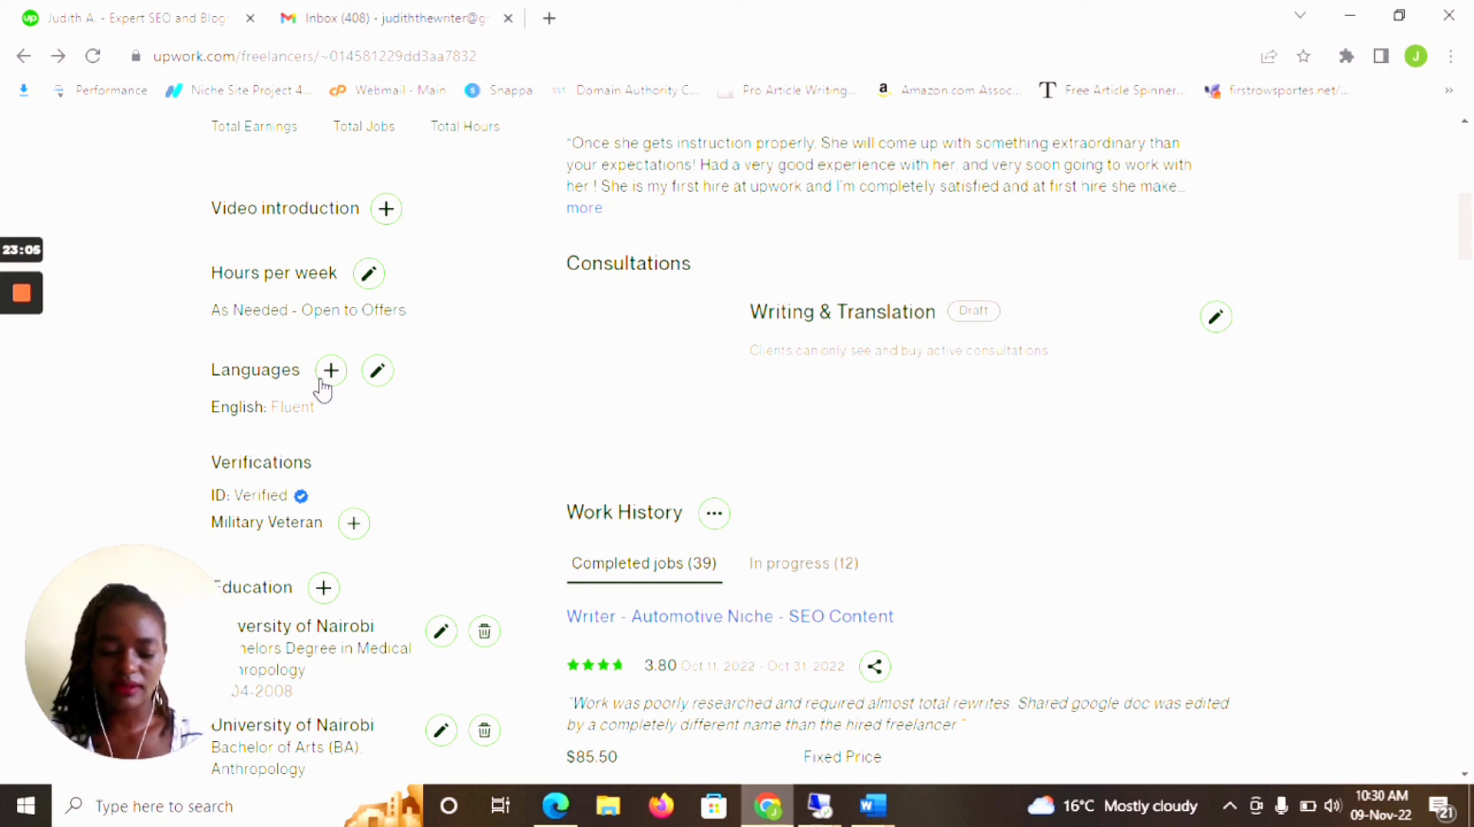
# - Review the profile header, title and hourly rate, and expand the full overview text
pyautogui.scroll(4, 1365, 375)
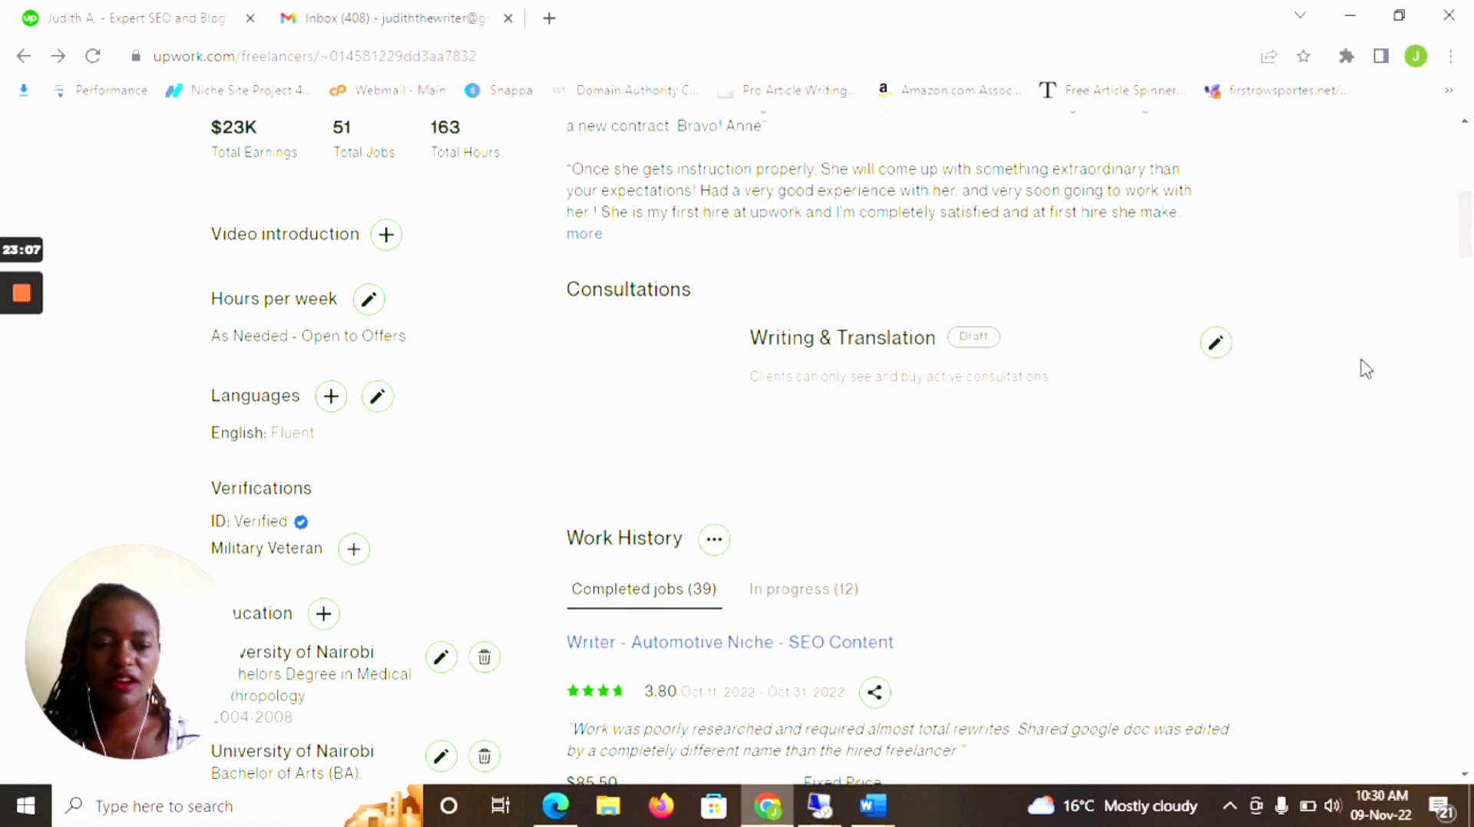
pyautogui.scroll(4, 1365, 377)
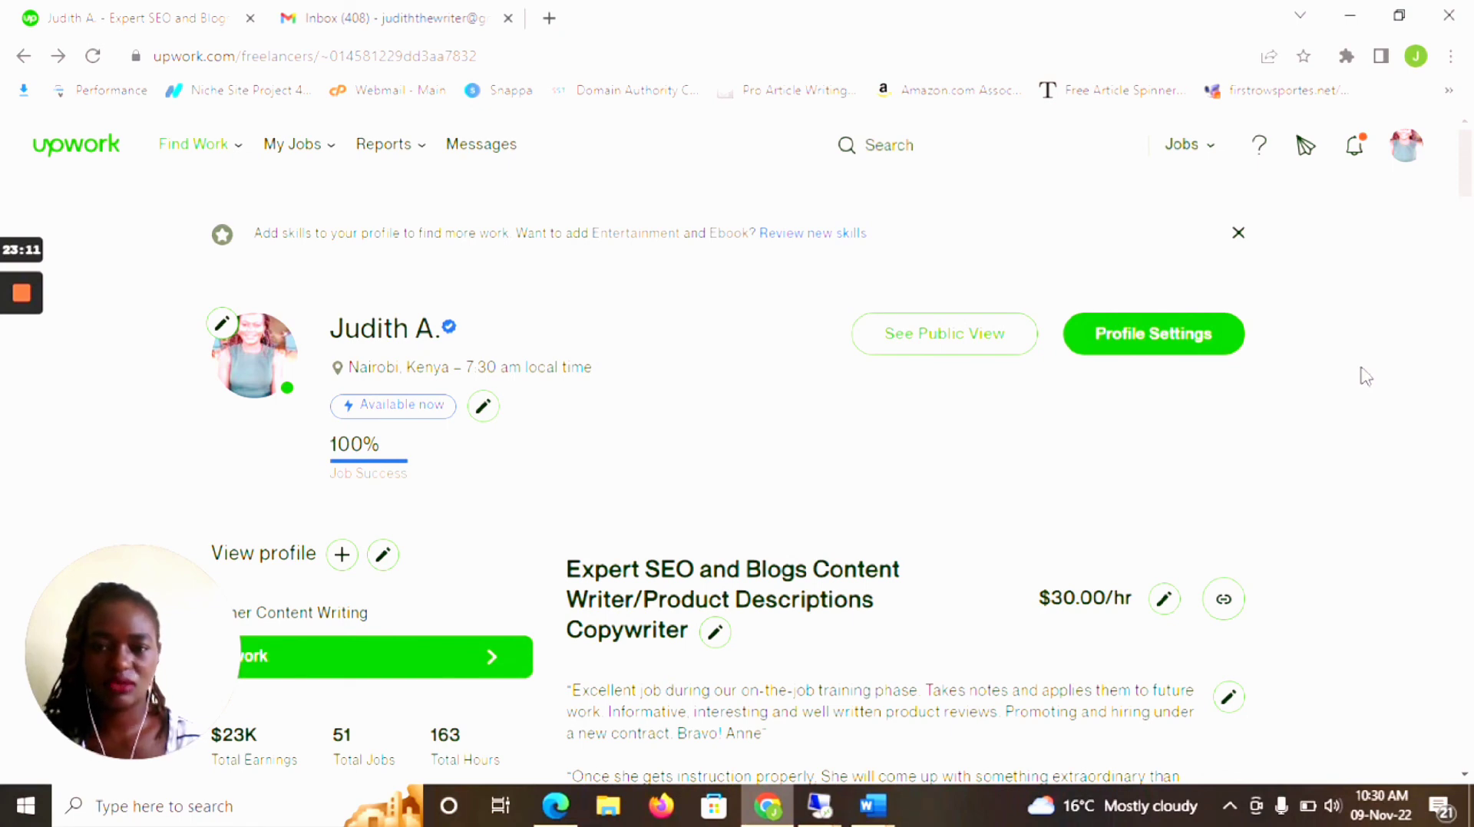
pyautogui.scroll(-3, 1366, 376)
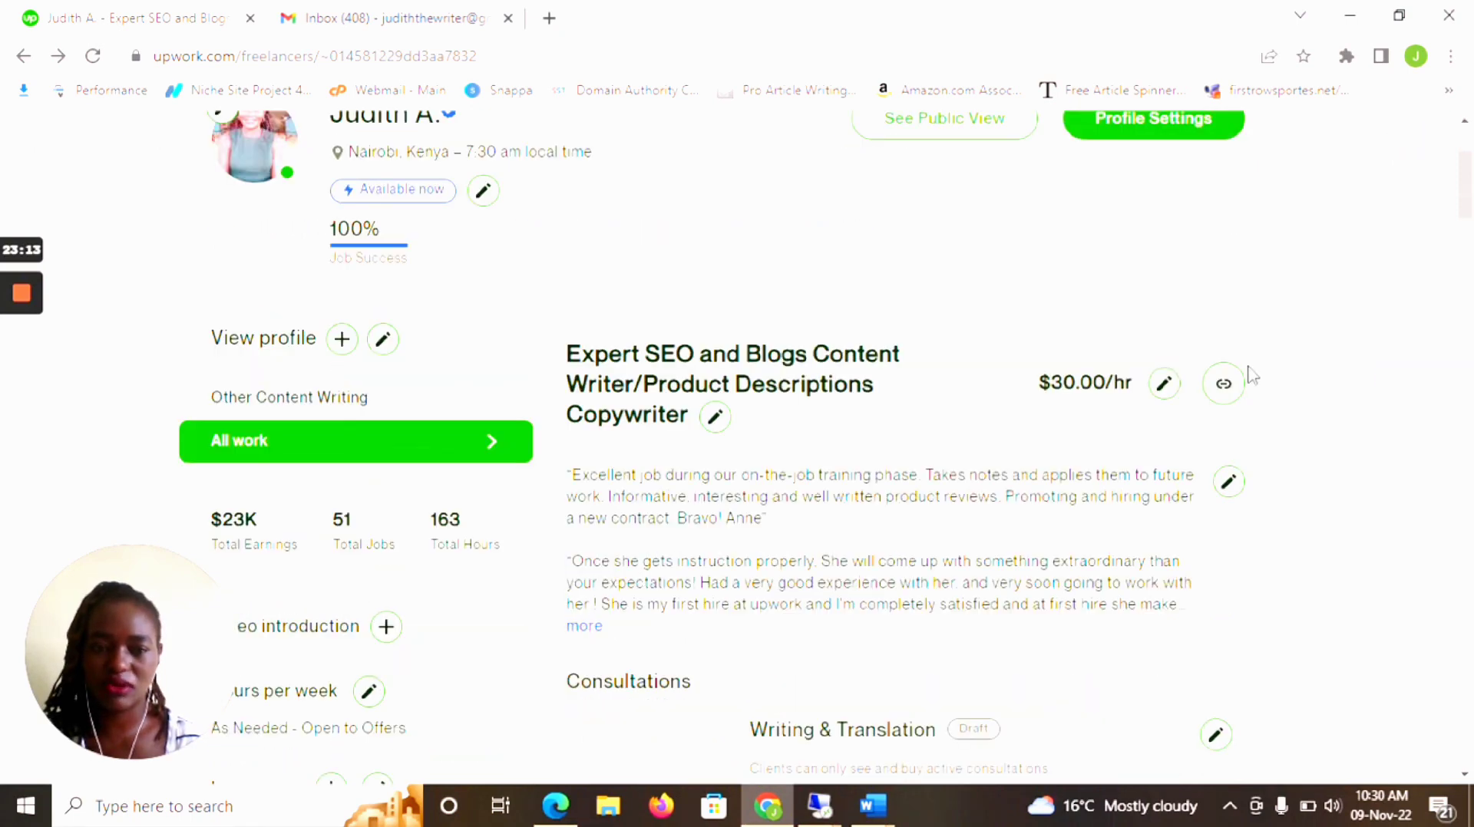
pyautogui.scroll(-4, 1316, 388)
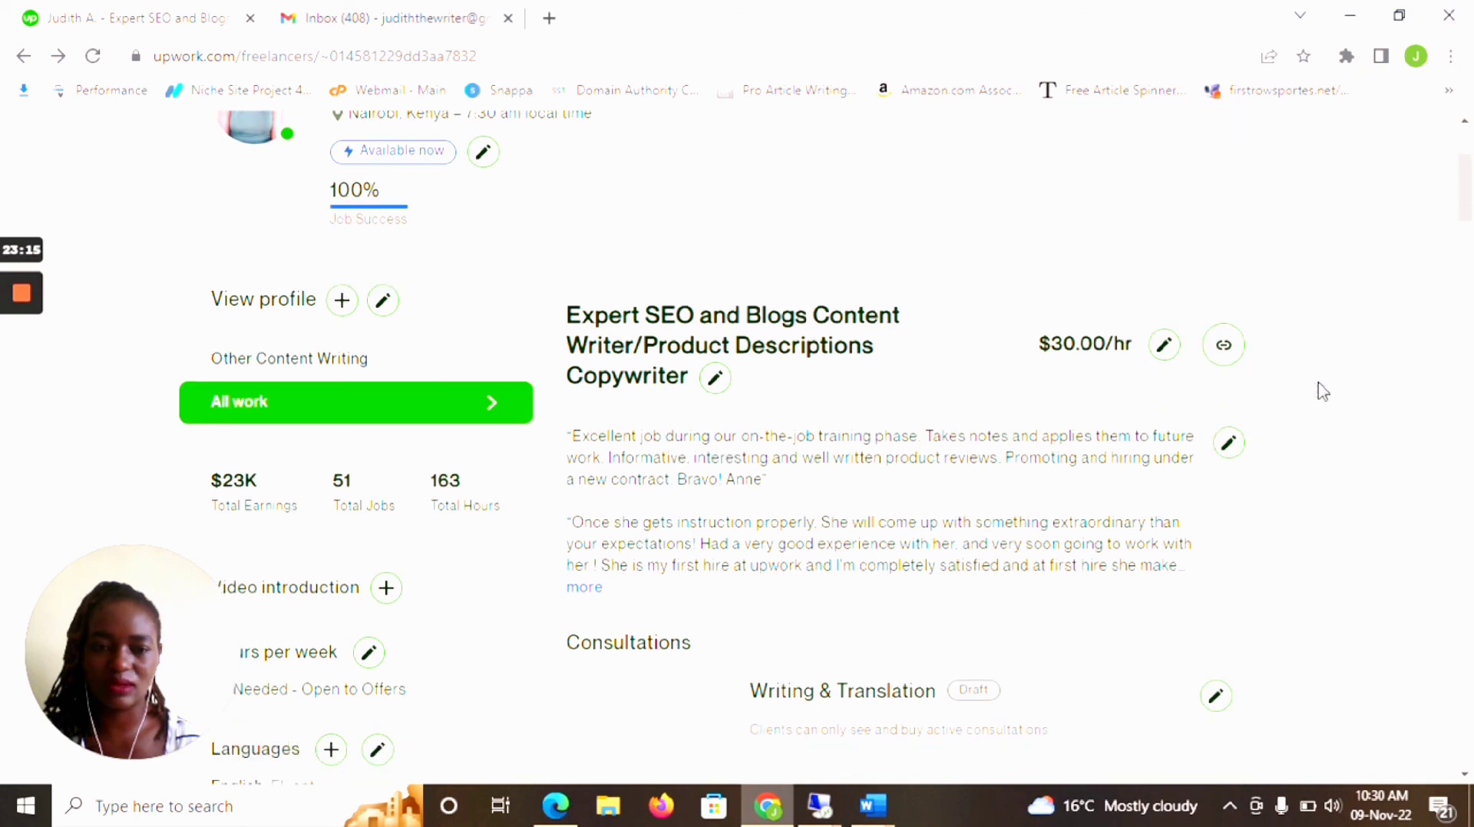
pyautogui.click(583, 304)
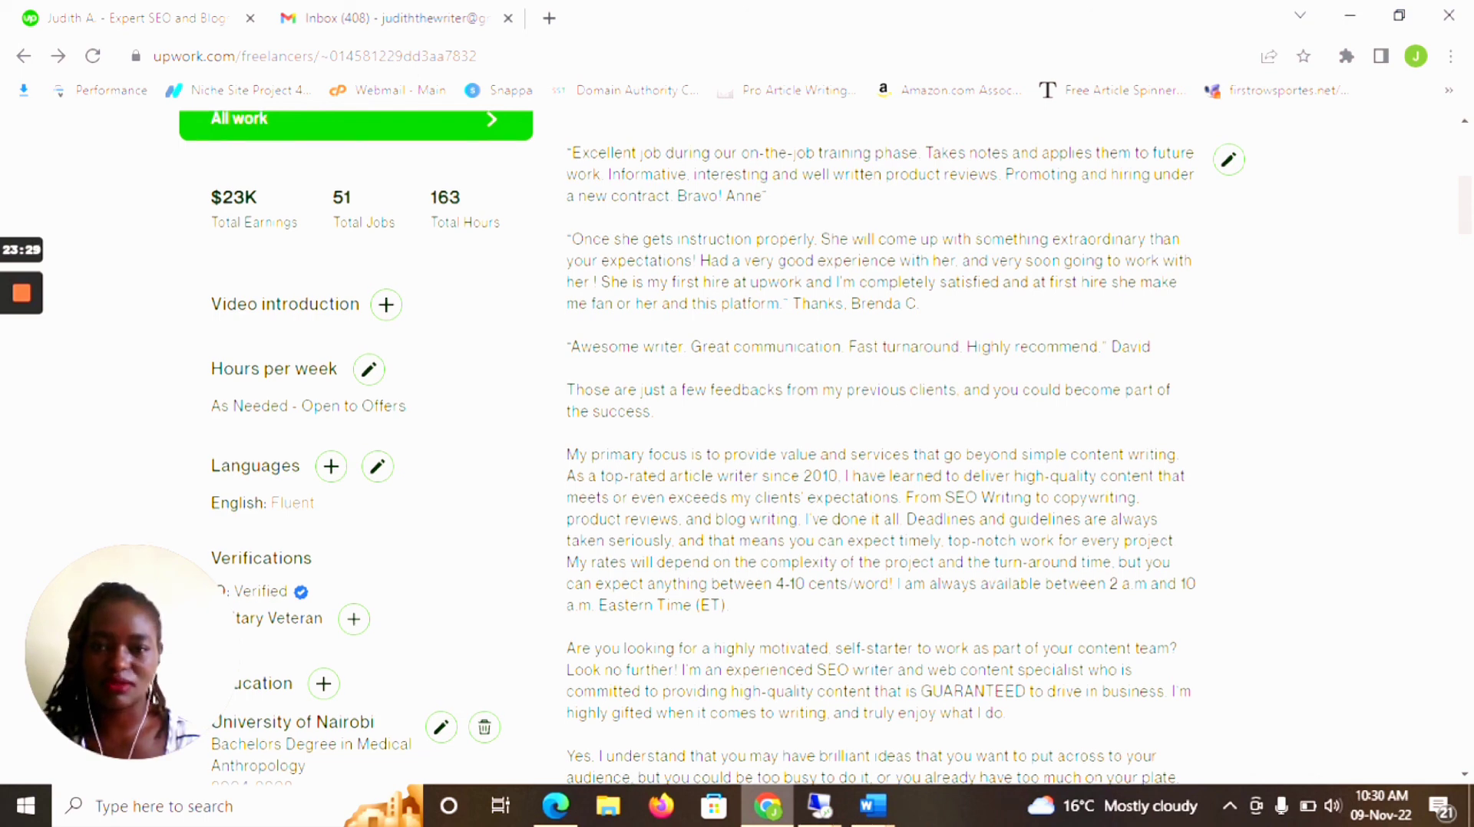
# - Go over the profile from its header through the expanded overview down to Consultations and Work History
pyautogui.scroll(4, 737, 445)
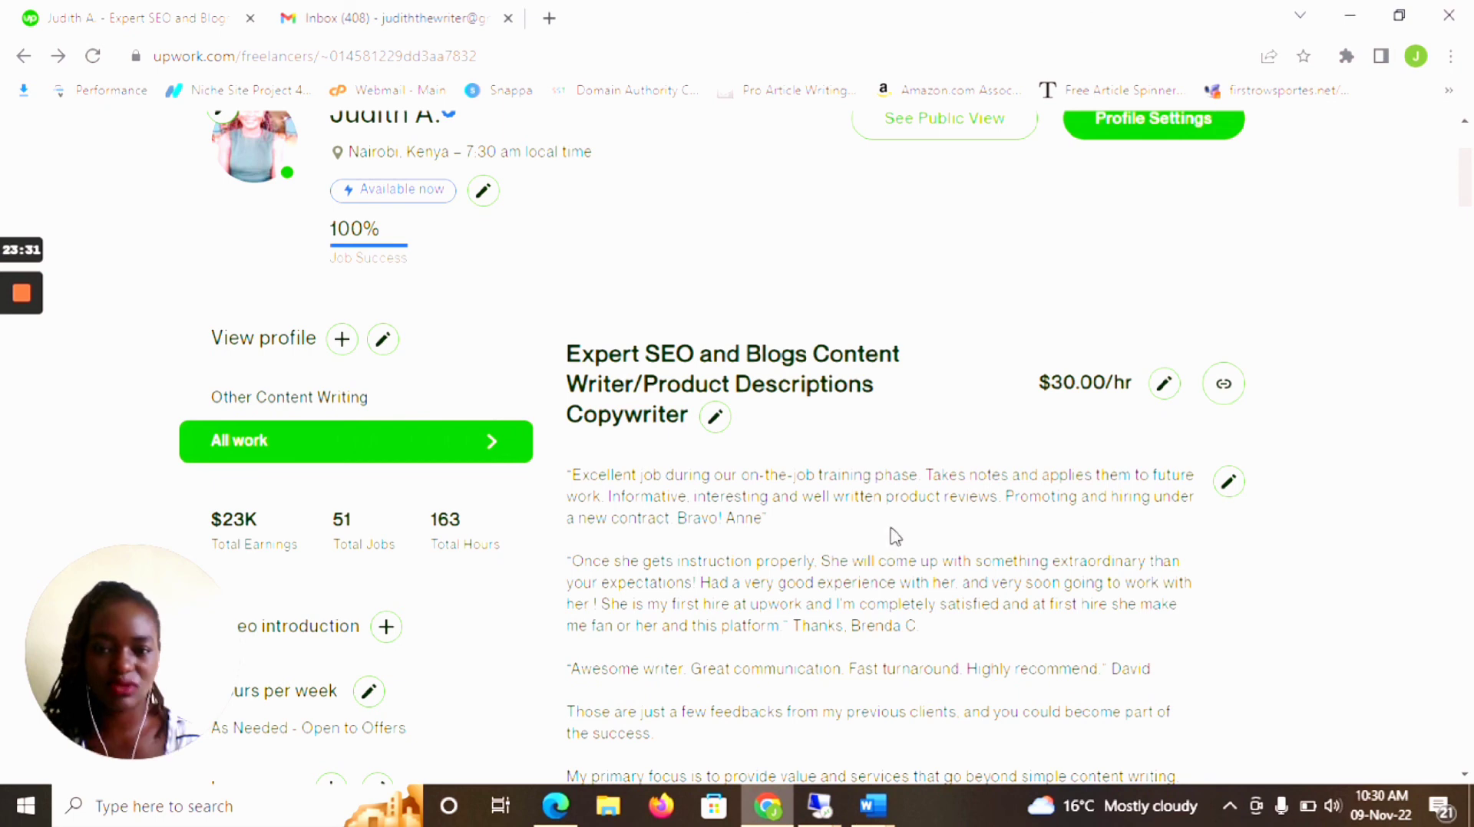
pyautogui.scroll(3, 890, 531)
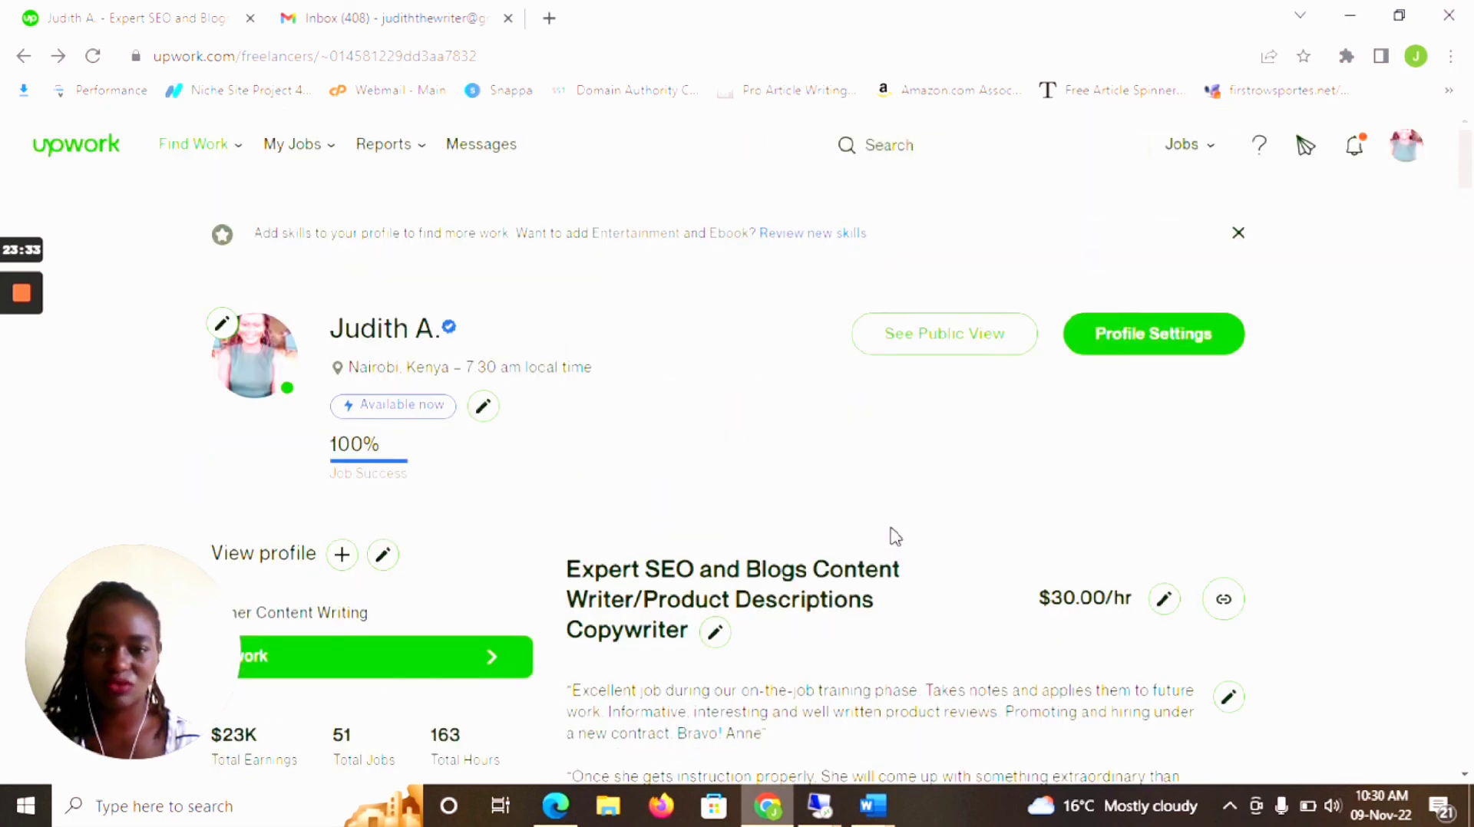
pyautogui.scroll(-3, 894, 536)
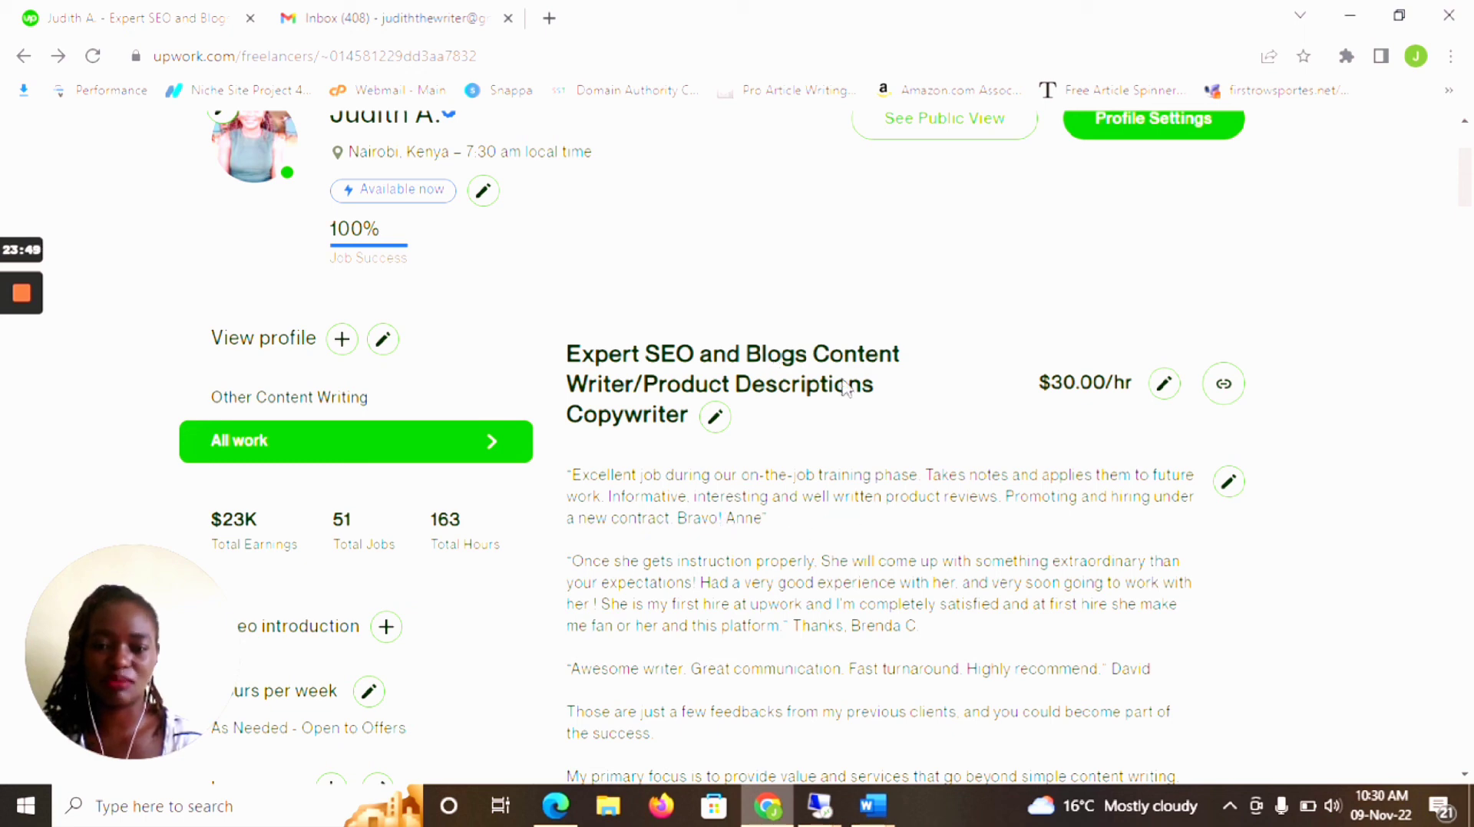
pyautogui.scroll(-10, 903, 461)
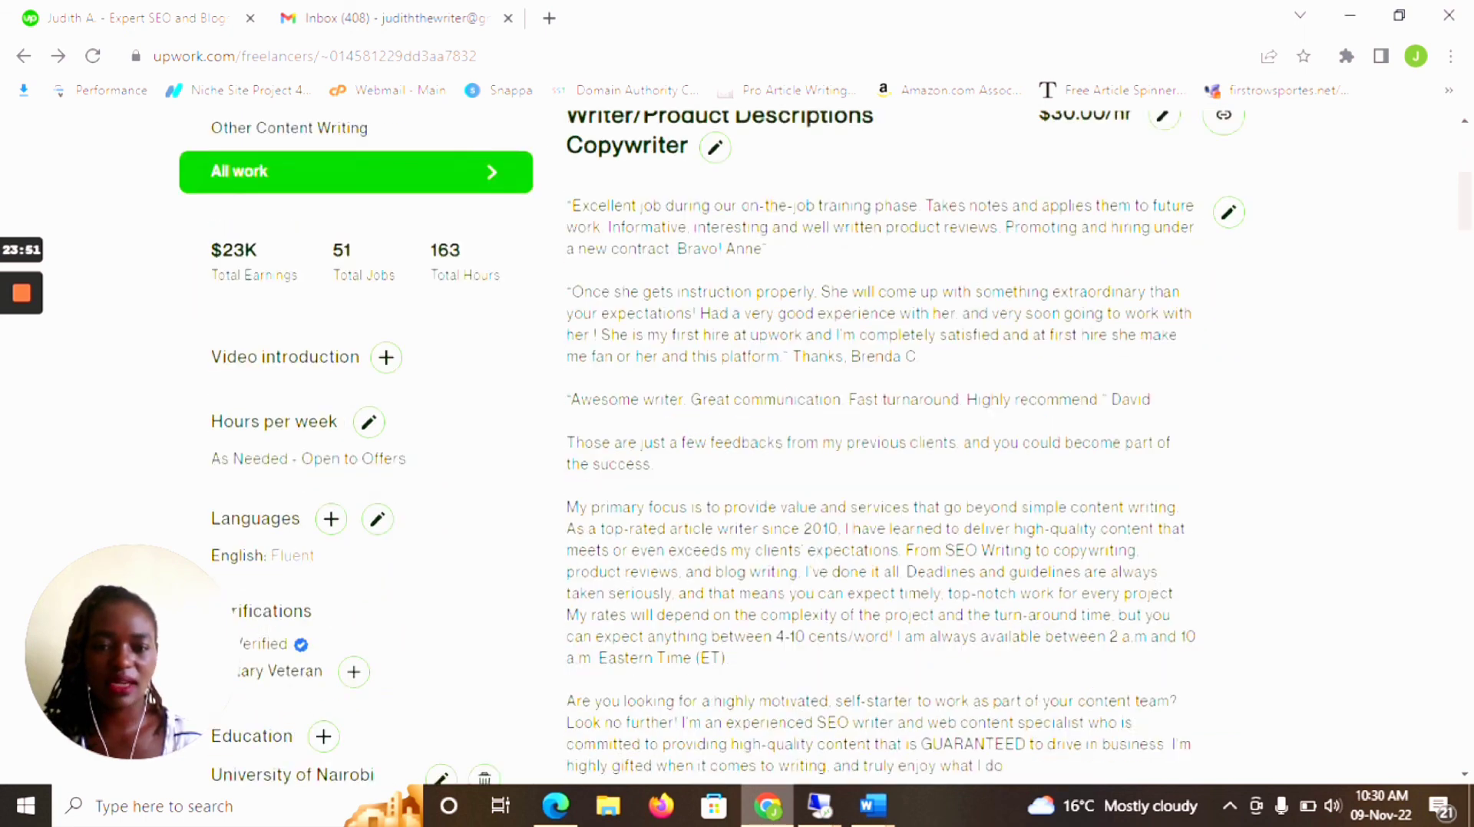
pyautogui.scroll(-7, 906, 465)
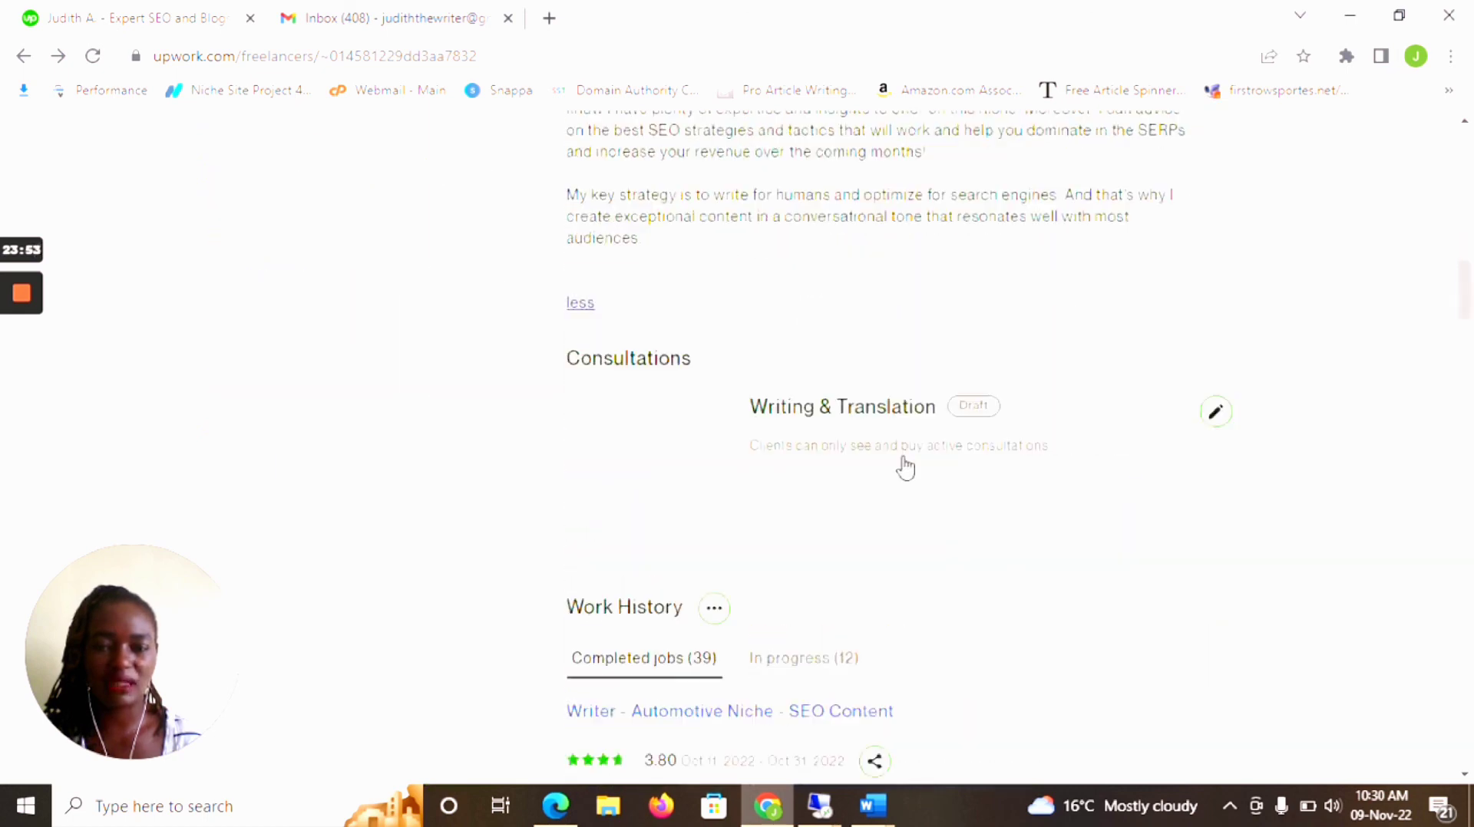
# - Examine the completed jobs and client feedback in Work History, and go over the profile's header, overview text, languages, verifications and education
pyautogui.scroll(-3, 904, 465)
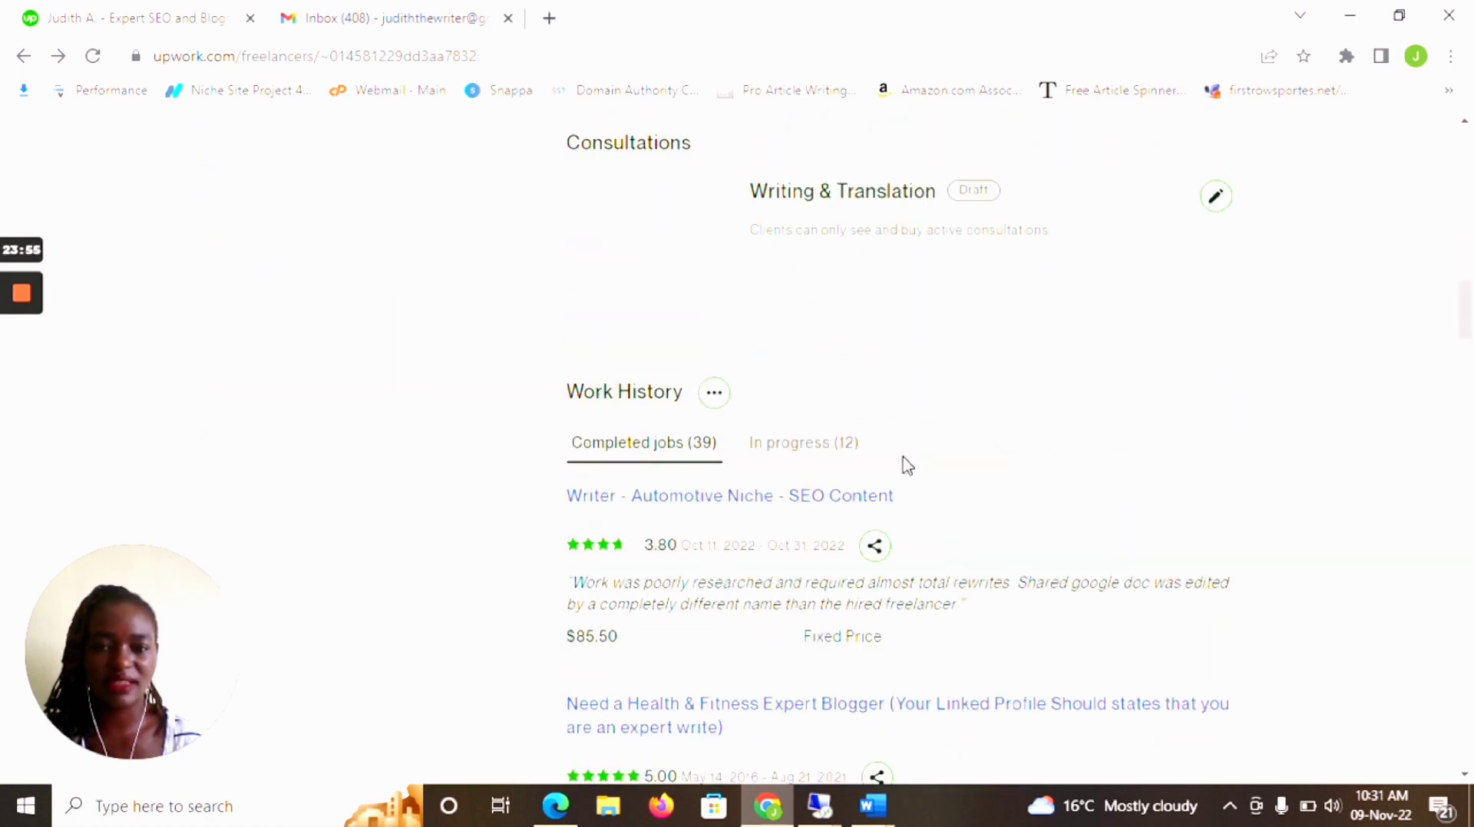
pyautogui.scroll(-4, 907, 466)
pyautogui.scroll(-6, 906, 465)
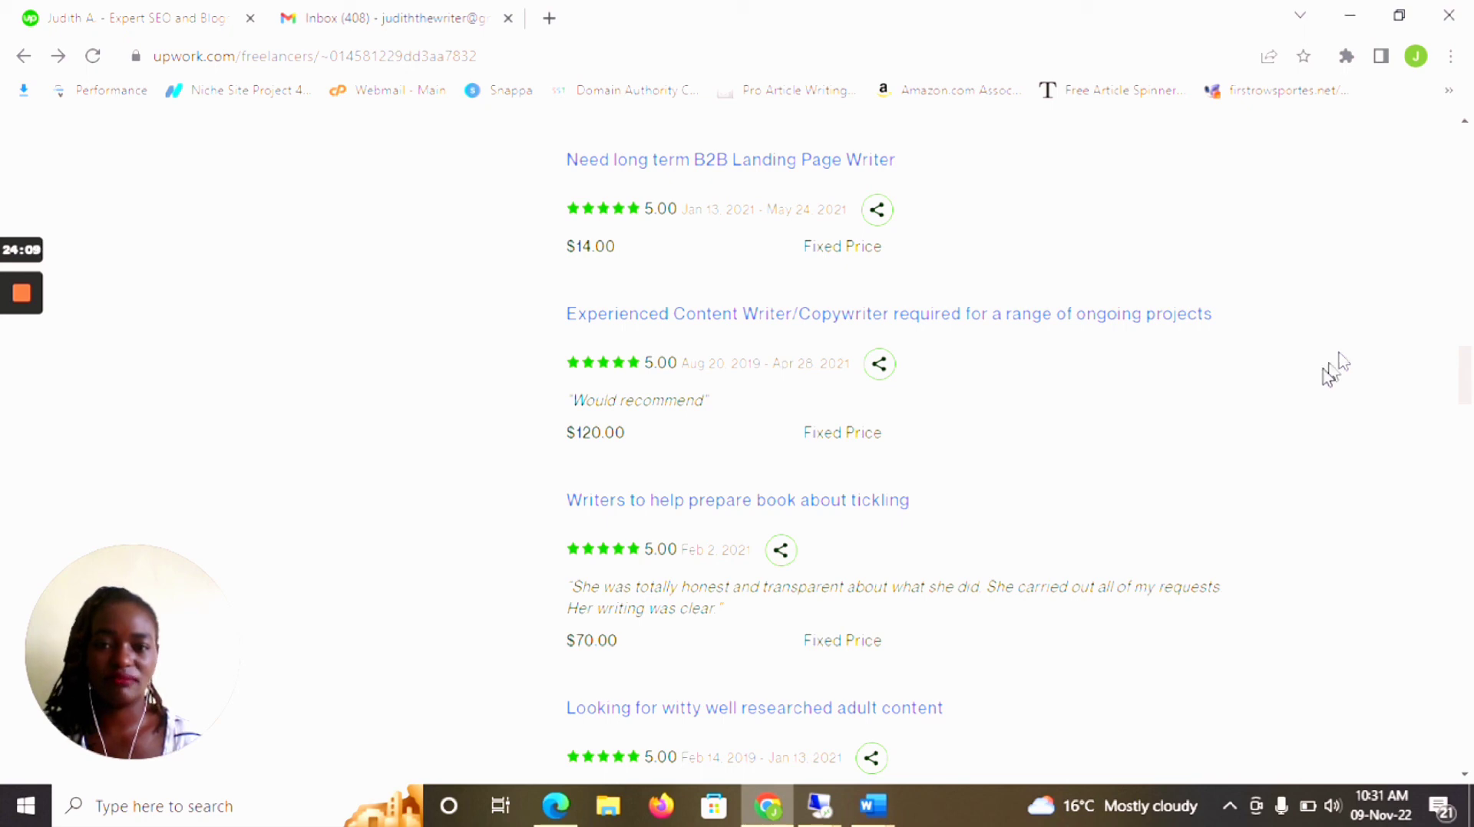
pyautogui.scroll(1, 1262, 410)
pyautogui.scroll(15, 1257, 412)
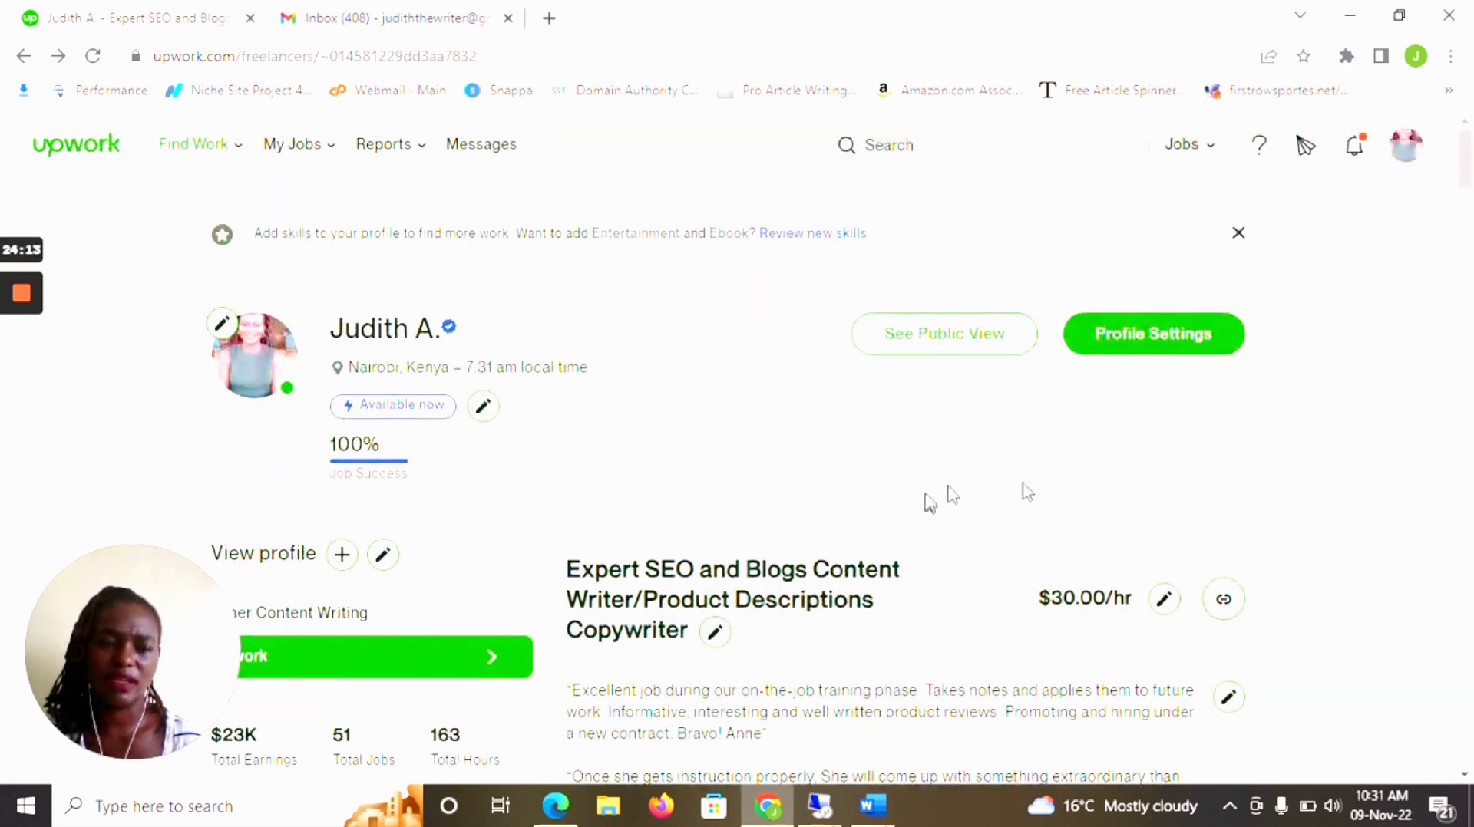
pyautogui.scroll(-4, 1435, 488)
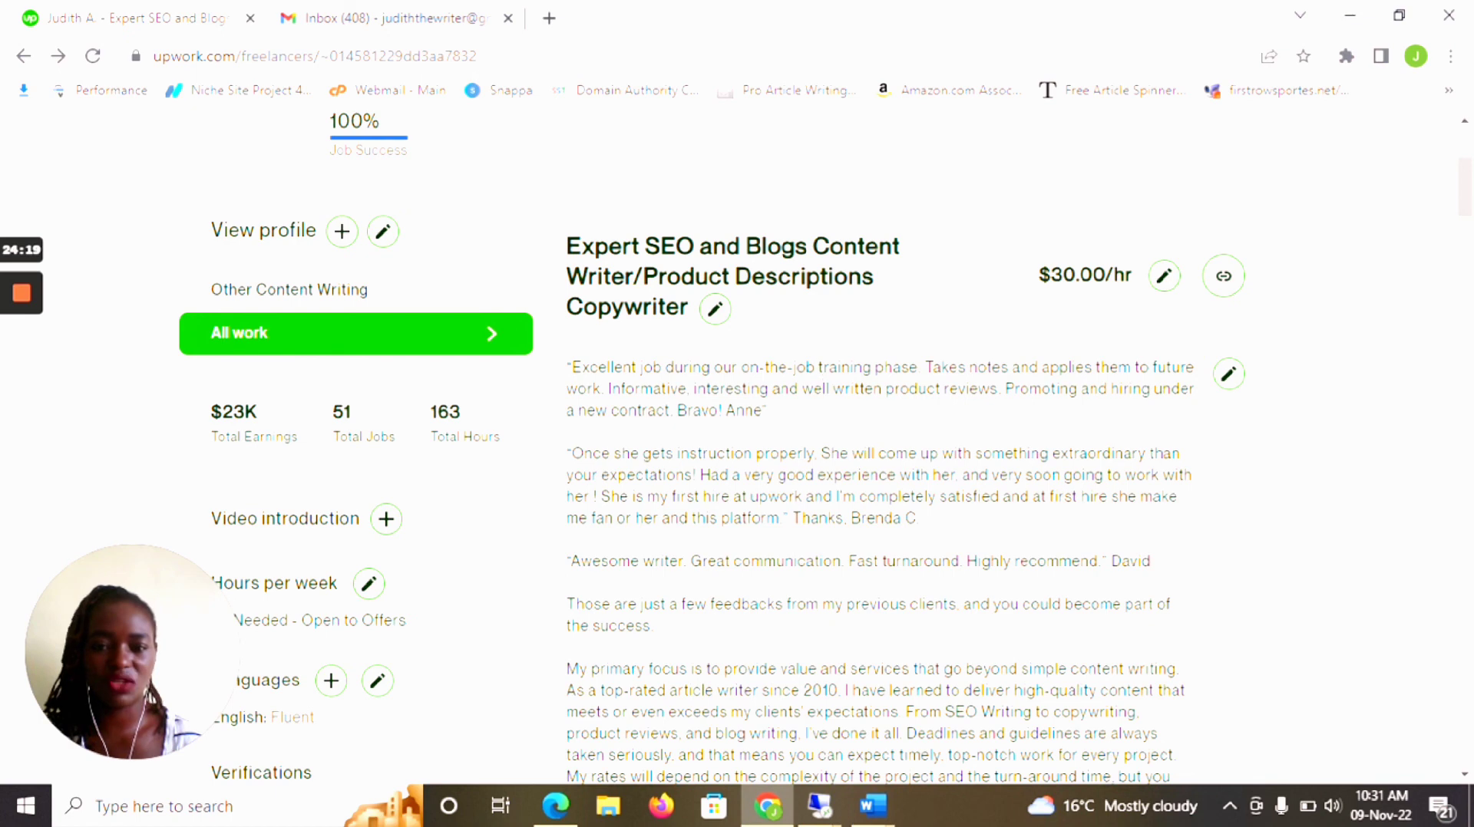
pyautogui.scroll(-3, 1305, 435)
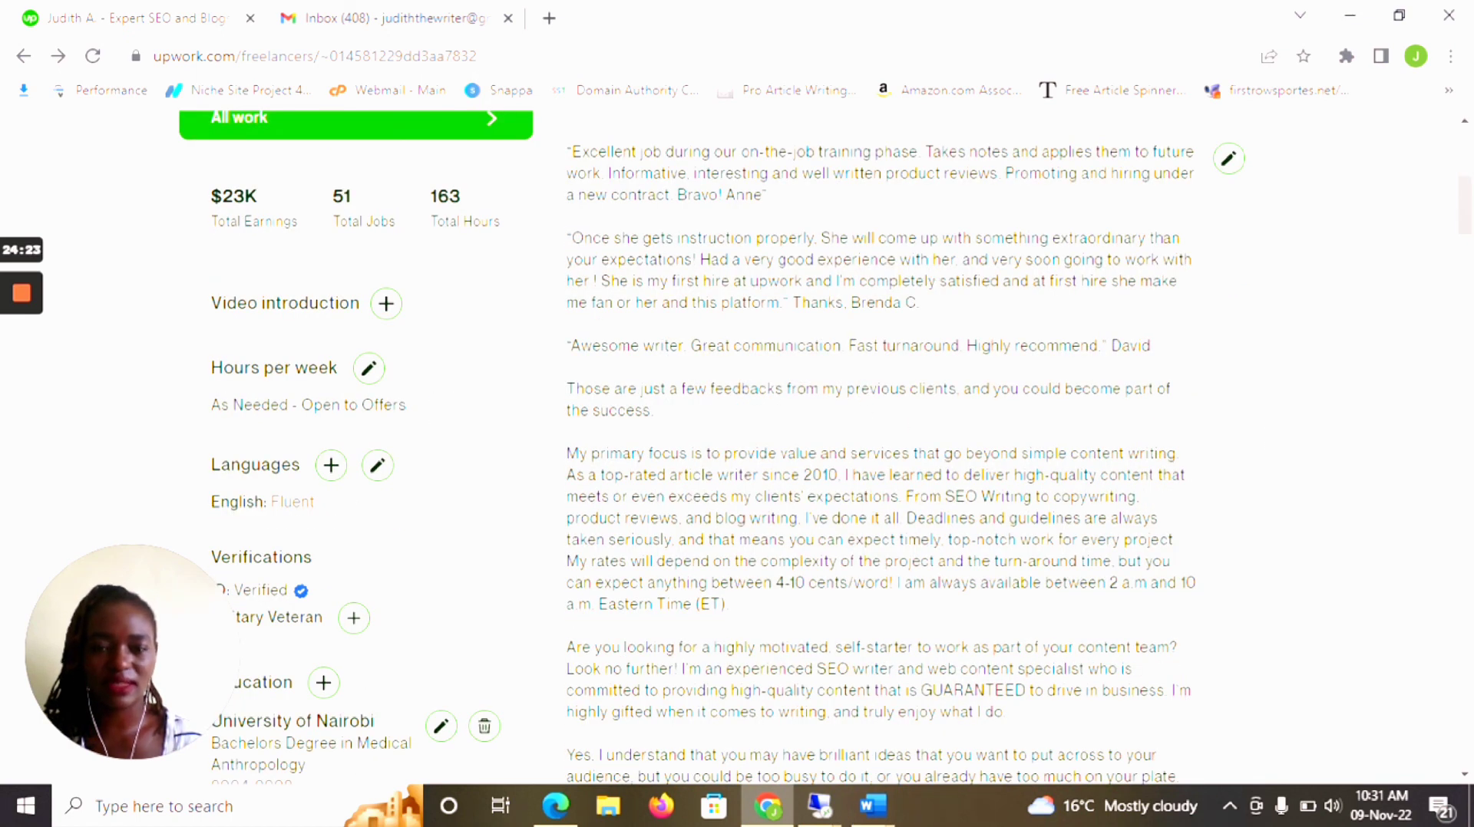
pyautogui.scroll(-3, 844, 445)
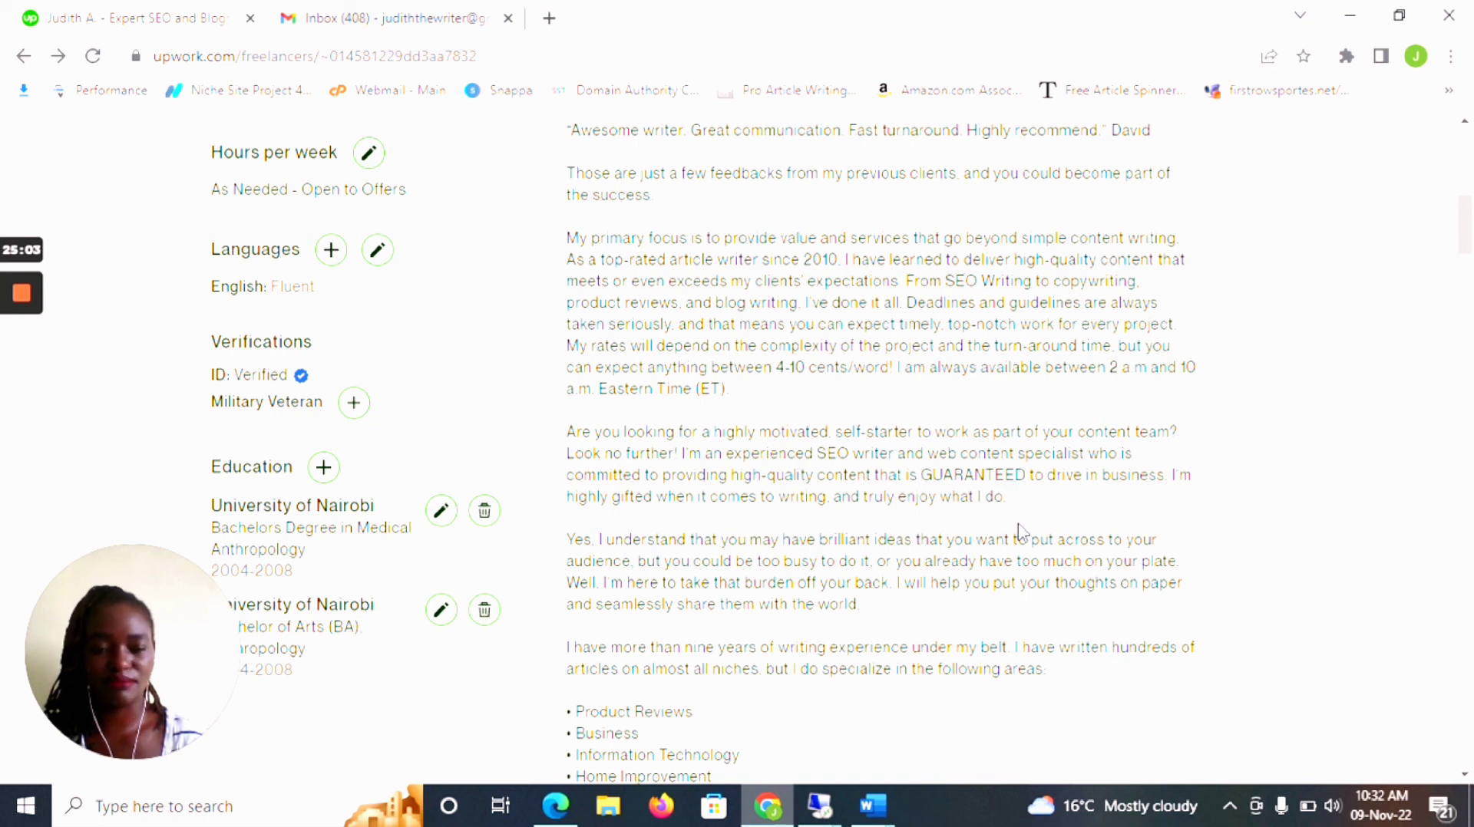
pyautogui.scroll(10, 1021, 531)
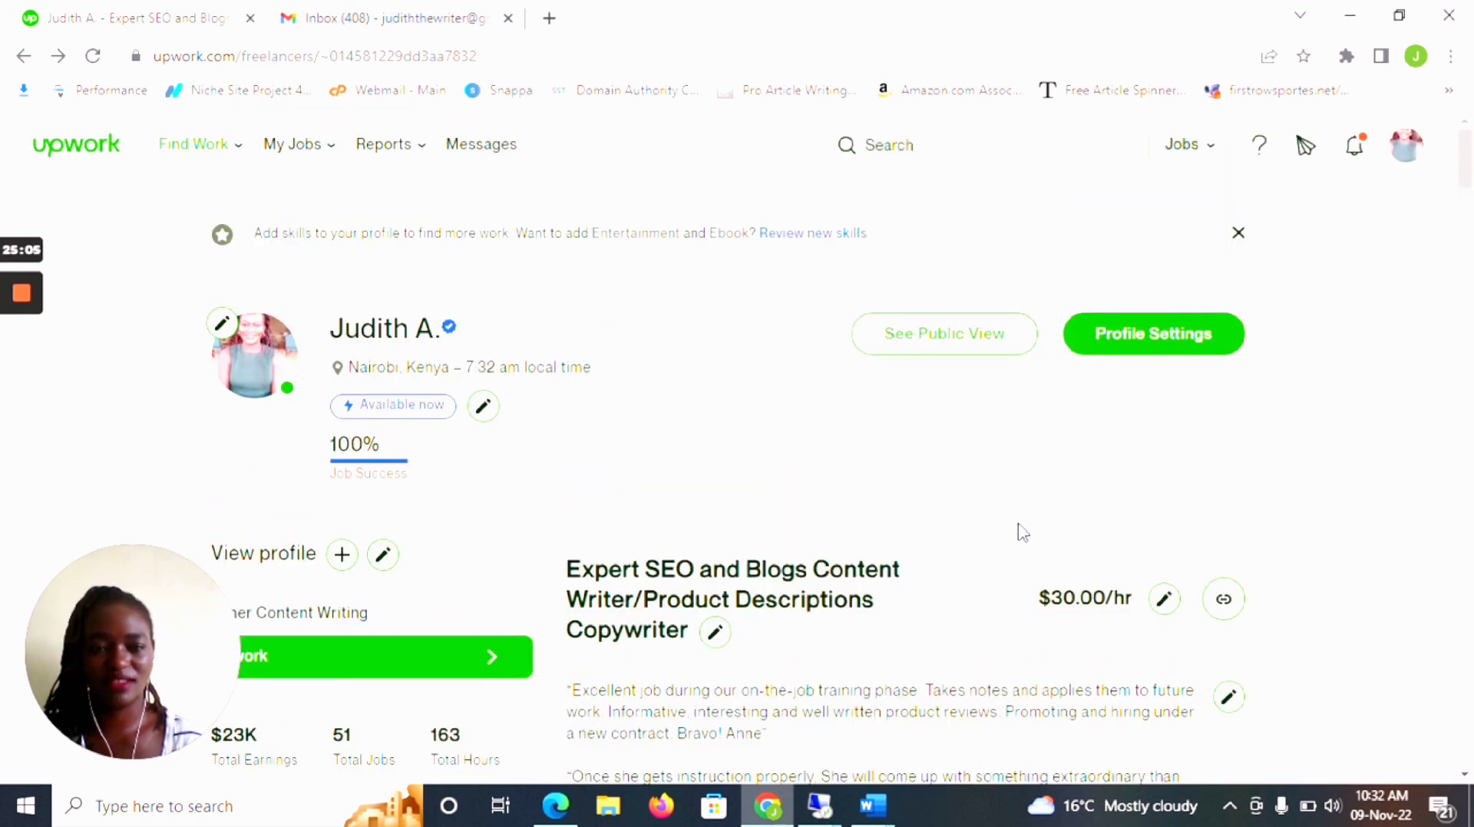